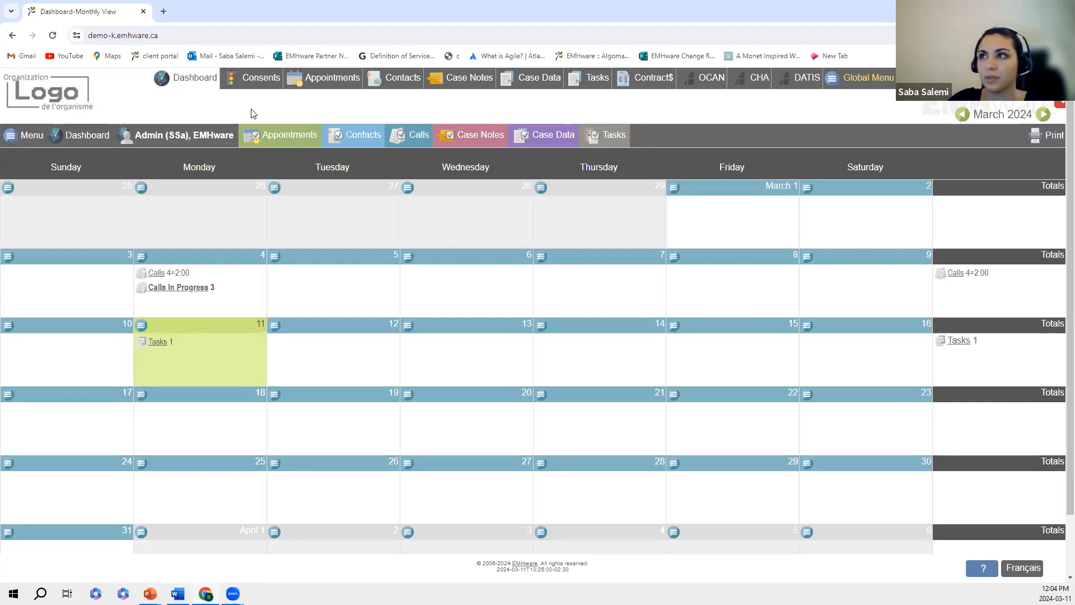
# Open the OCAN search with its filters reset and view the IAR Submission Status options
pyautogui.click(701, 95)
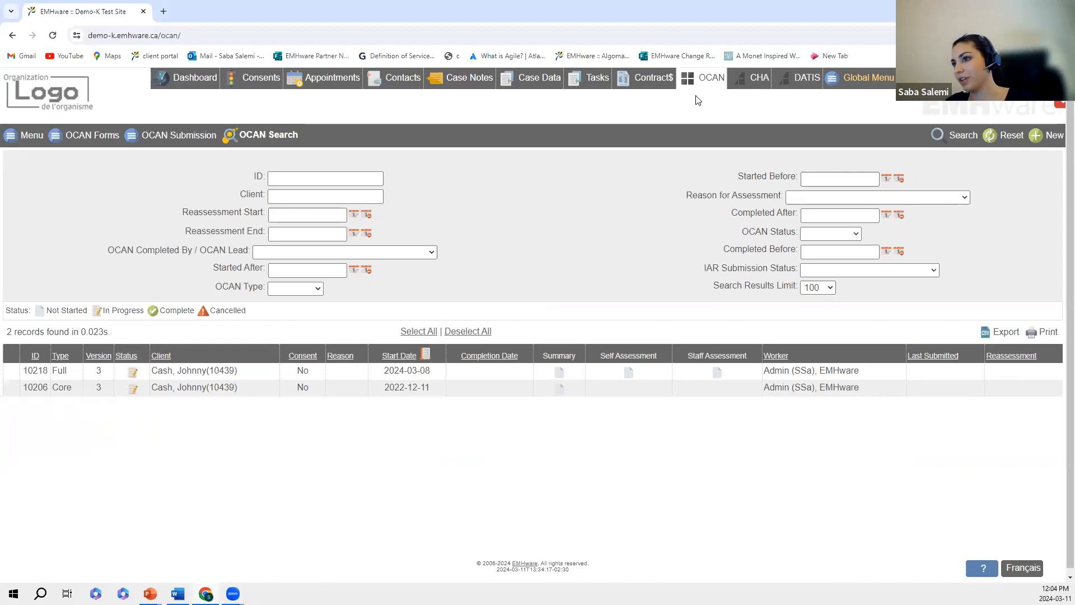
pyautogui.click(1013, 136)
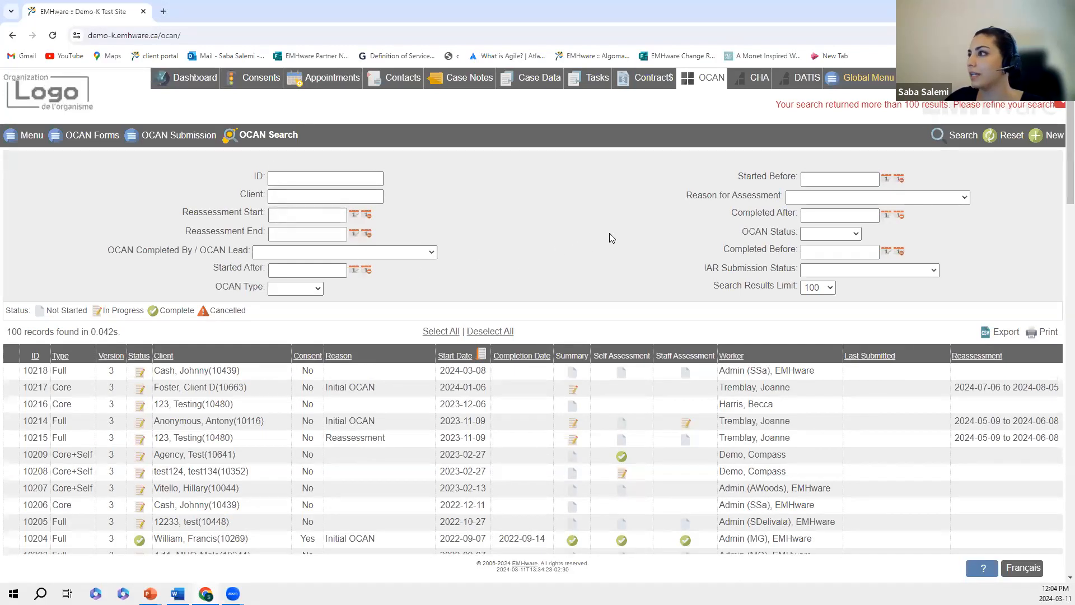
pyautogui.click(840, 271)
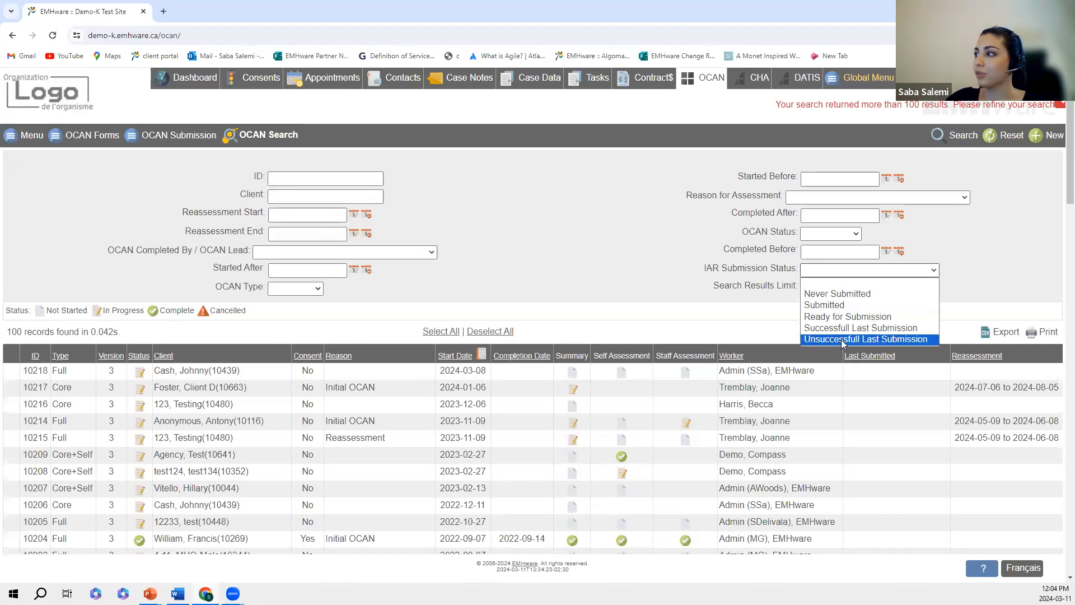
pyautogui.click(658, 262)
# Open the completed Full OCAN started 2022-09-07 and bring up its Consumer Information Summary for review
pyautogui.scroll(-1, 670, 252)
pyautogui.scroll(-3, 671, 255)
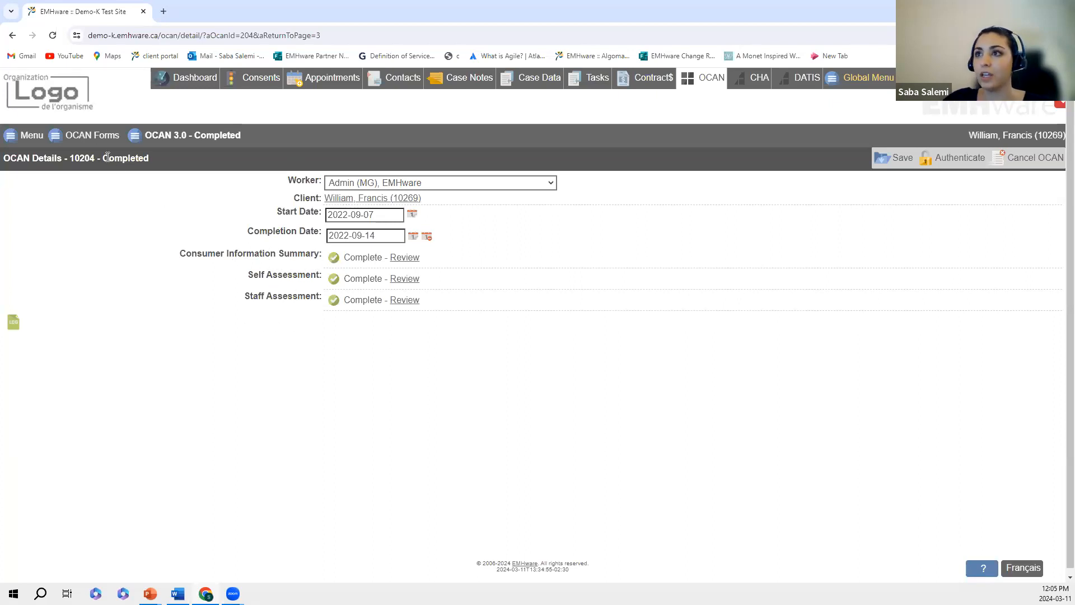
pyautogui.click(96, 139)
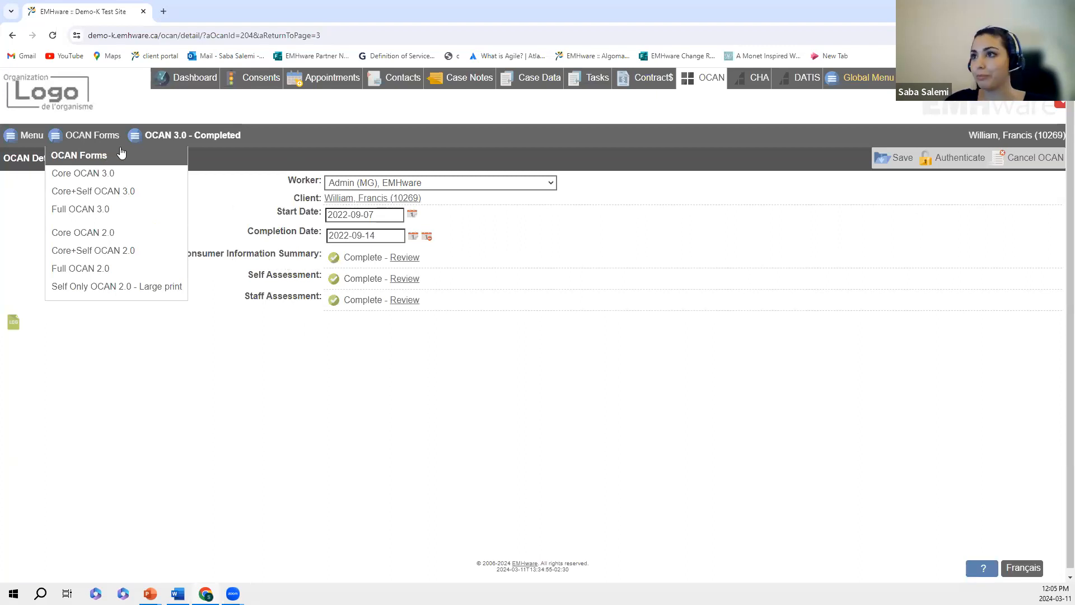
pyautogui.click(400, 259)
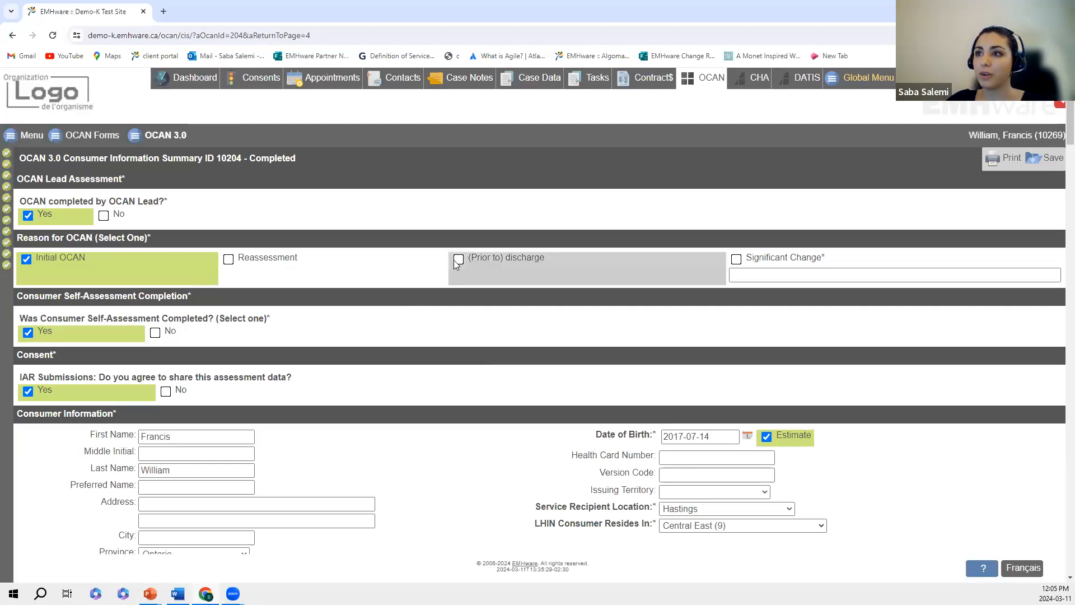
# Review the Consumer Information Summary down to Current Legal Status and return to the Consumer Information section through the section index
pyautogui.scroll(-1, 438, 287)
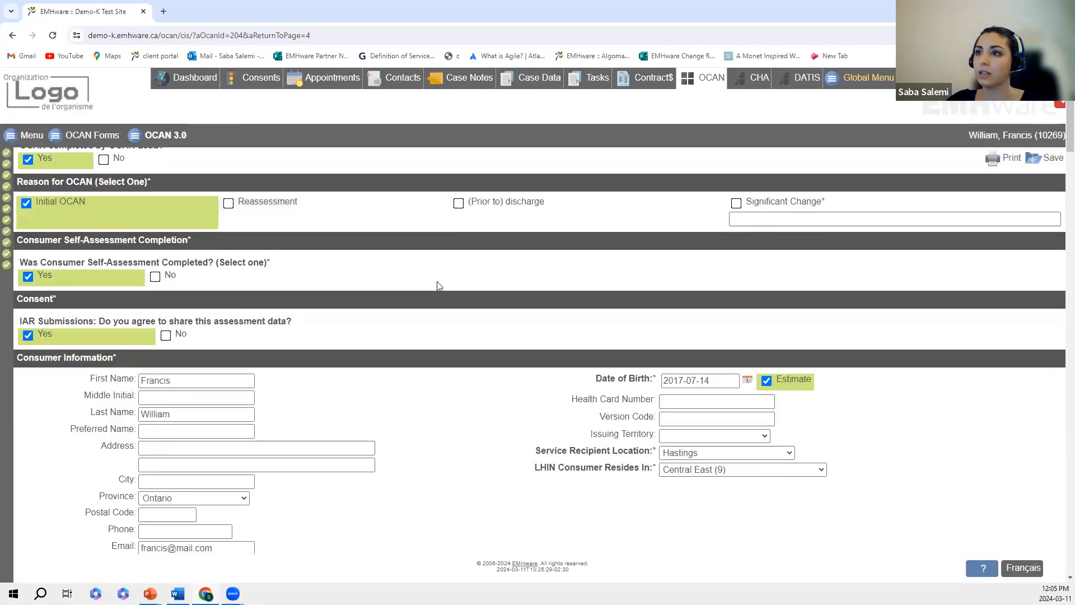
pyautogui.scroll(-3, 439, 286)
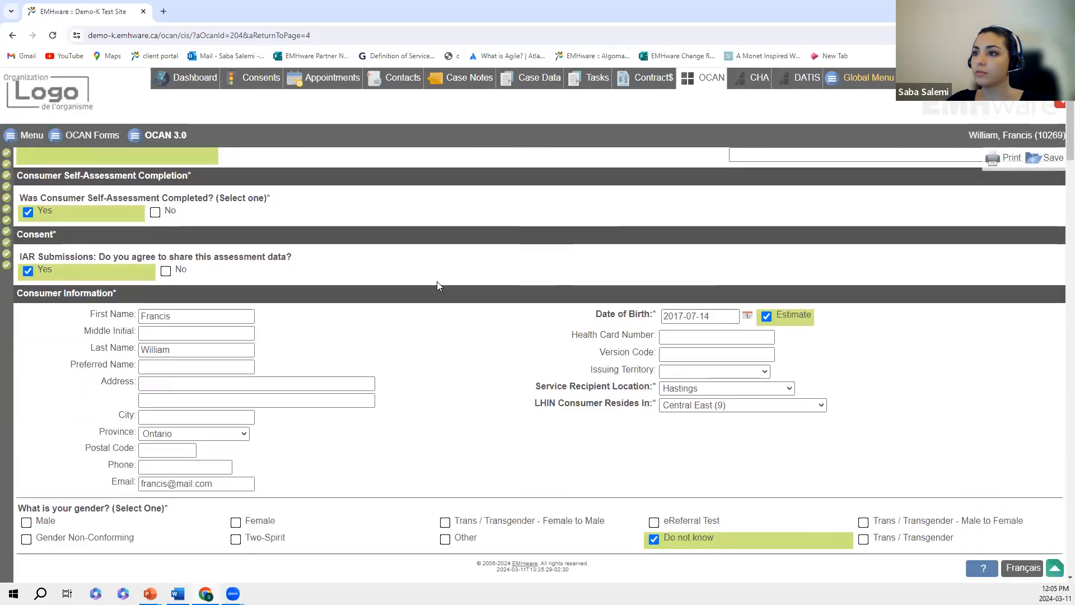
pyautogui.scroll(-4, 439, 286)
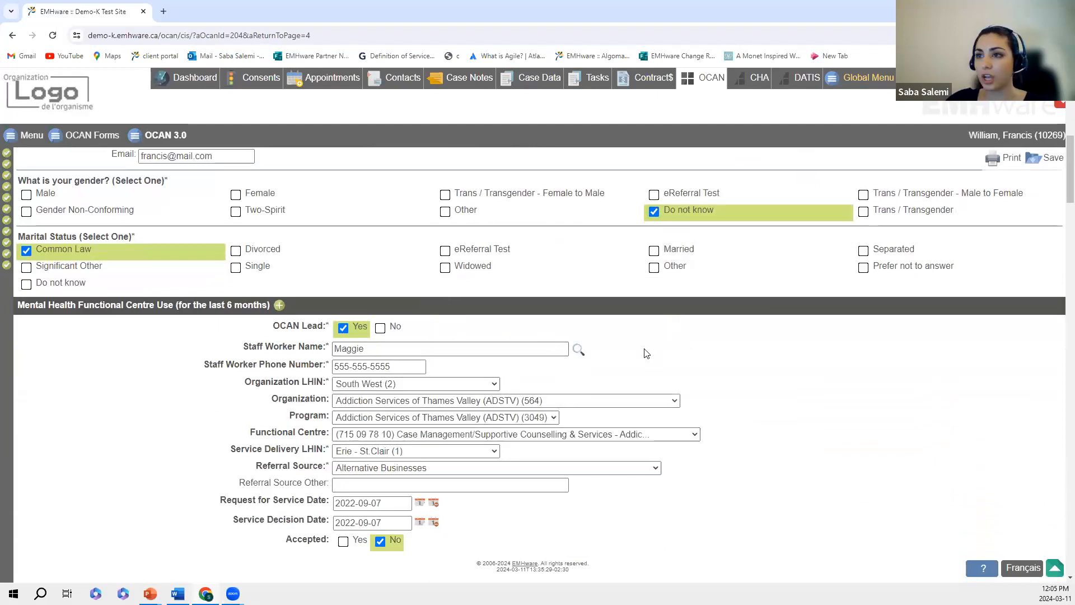
pyautogui.scroll(-1, 646, 353)
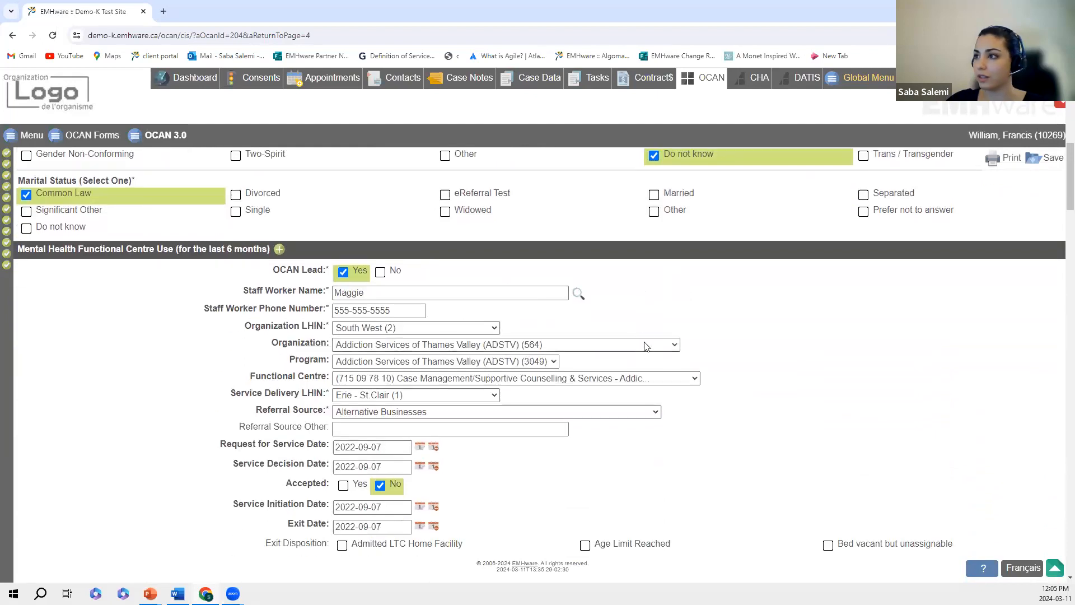
pyautogui.scroll(-5, 637, 294)
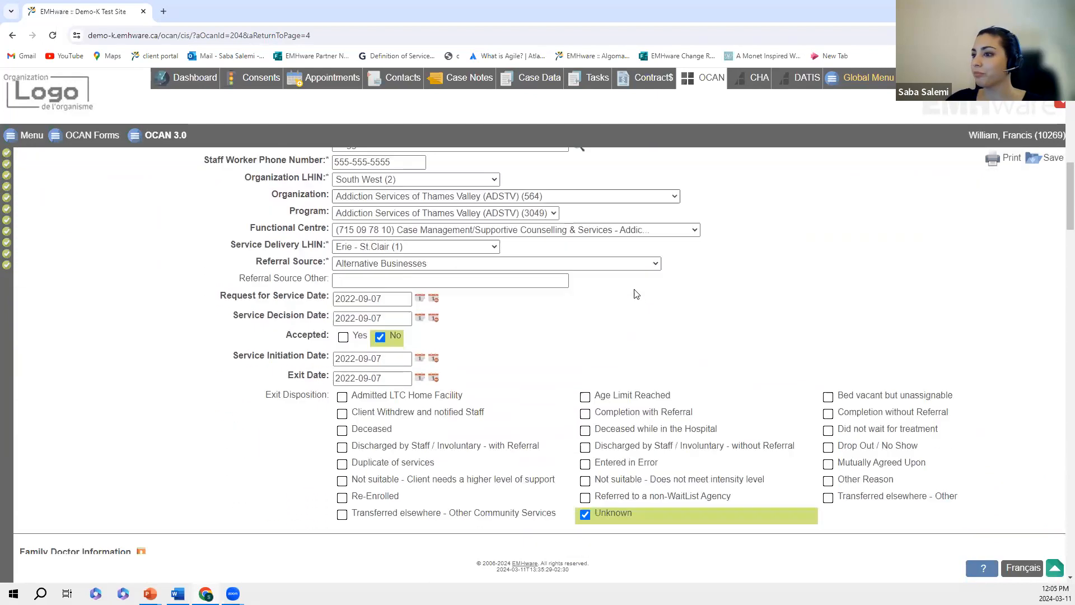
pyautogui.scroll(-3, 637, 295)
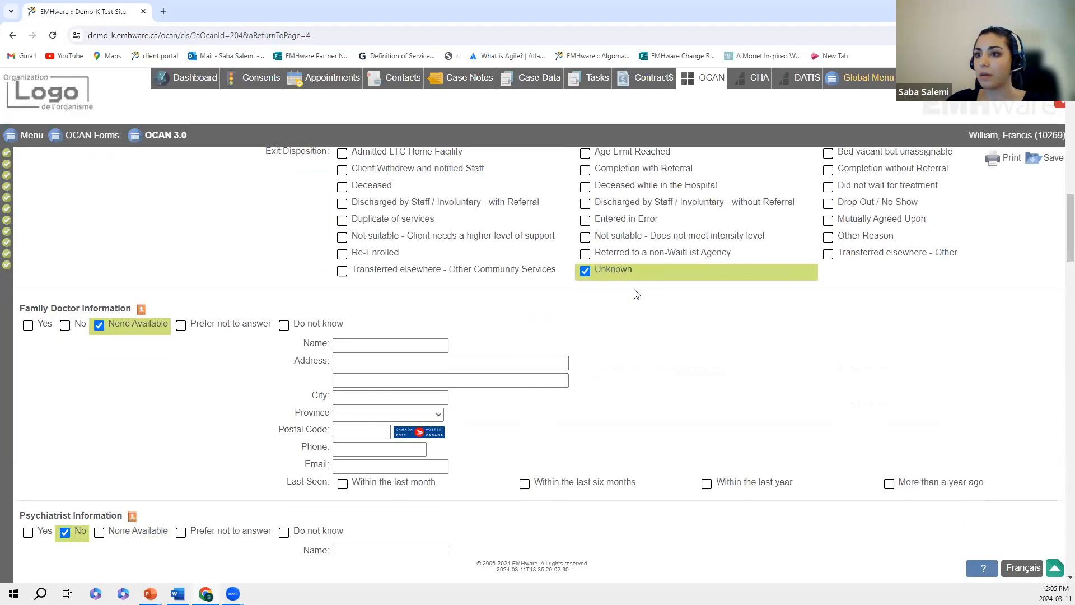
pyautogui.scroll(-7, 636, 294)
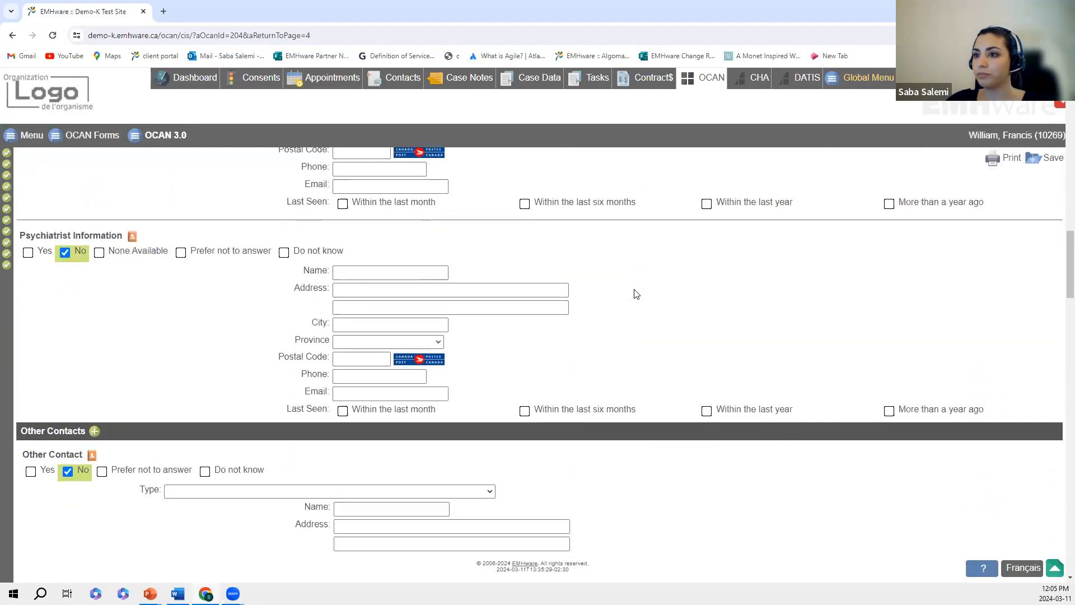
pyautogui.scroll(-6, 637, 294)
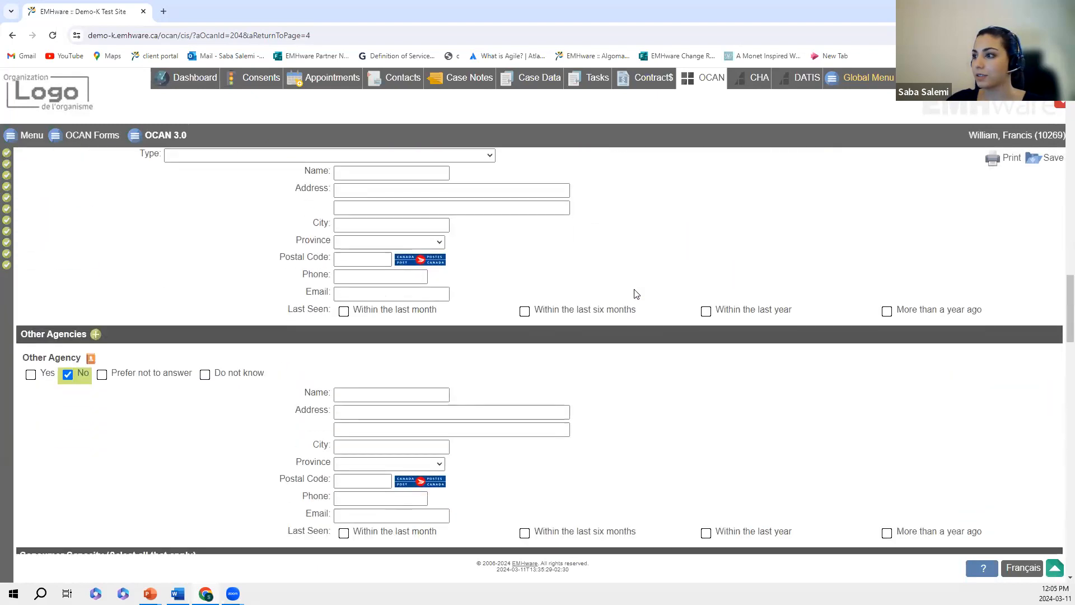
pyautogui.scroll(-2, 637, 294)
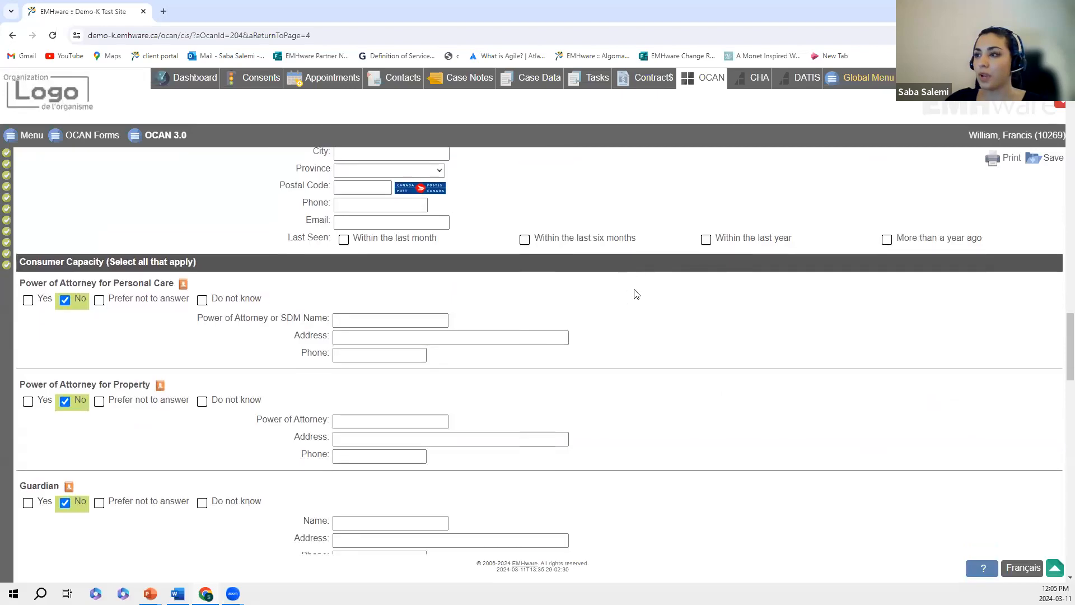
pyautogui.scroll(-4, 637, 294)
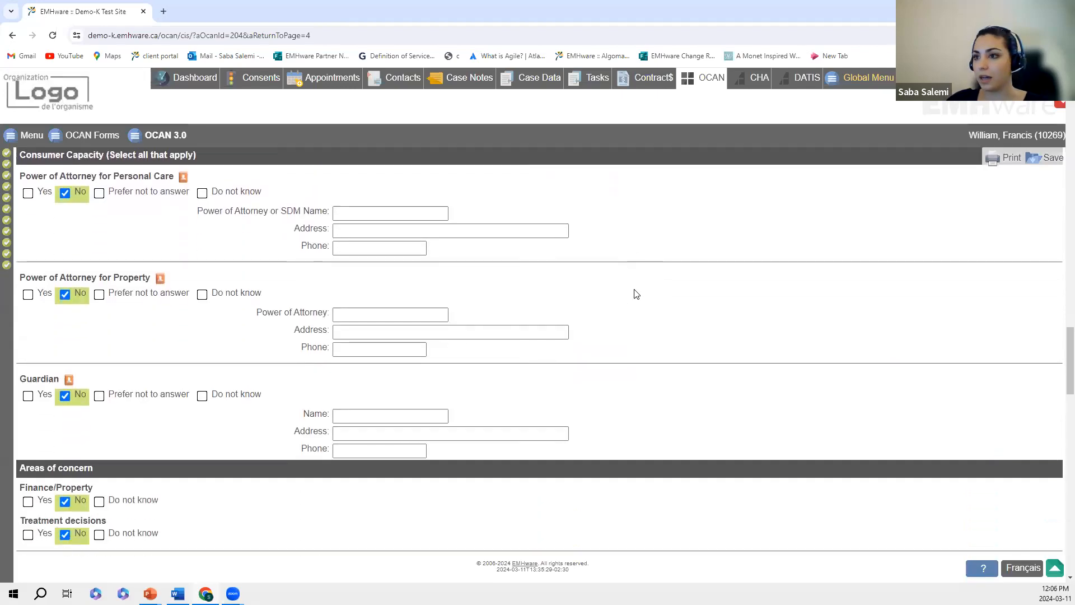
pyautogui.scroll(-2, 637, 294)
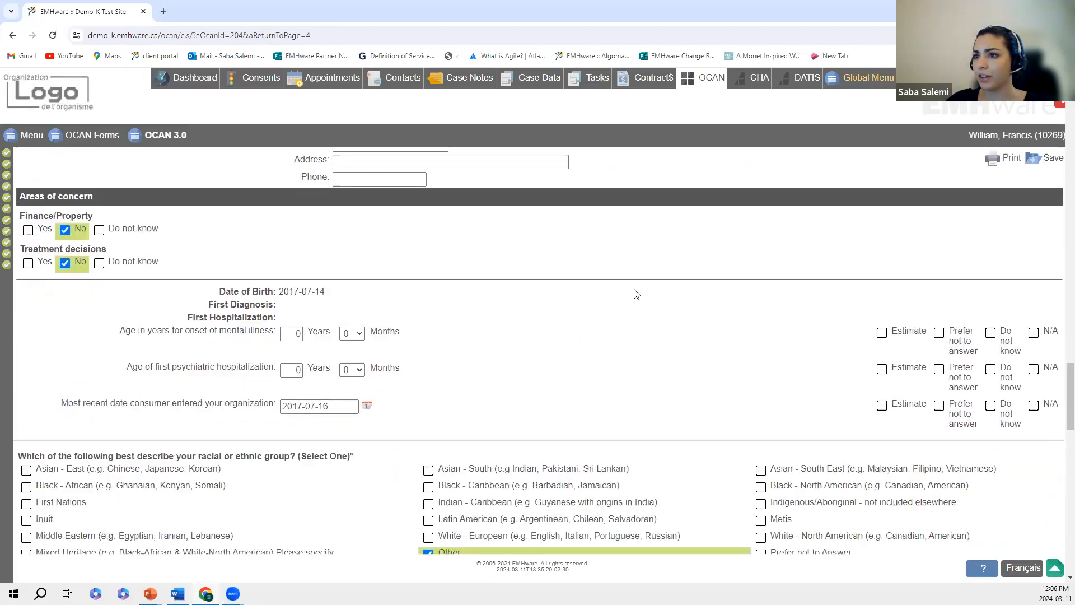
pyautogui.scroll(-5, 637, 294)
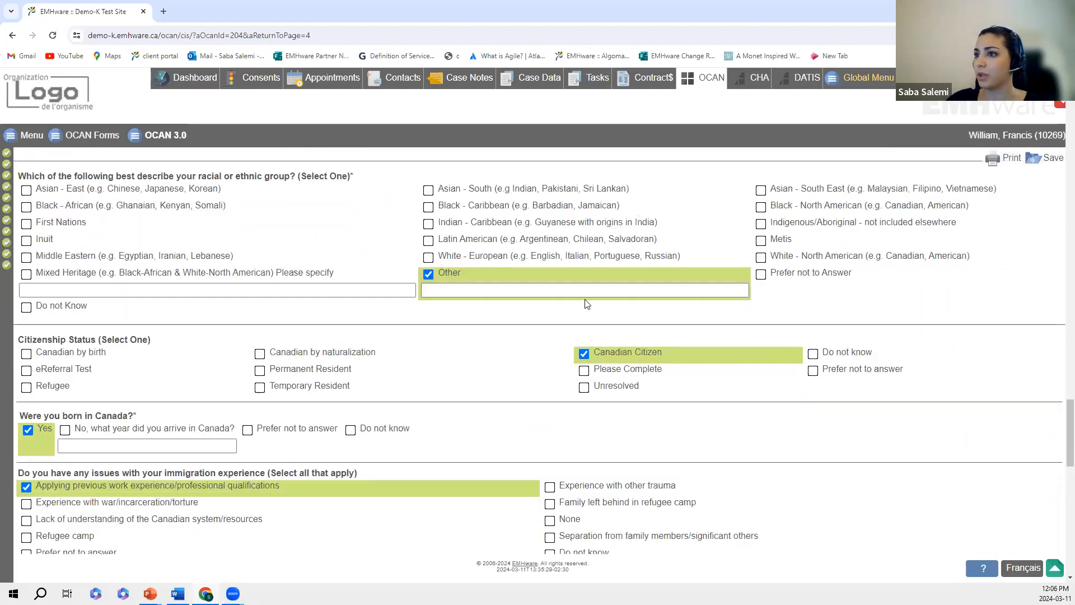
pyautogui.scroll(-2, 616, 363)
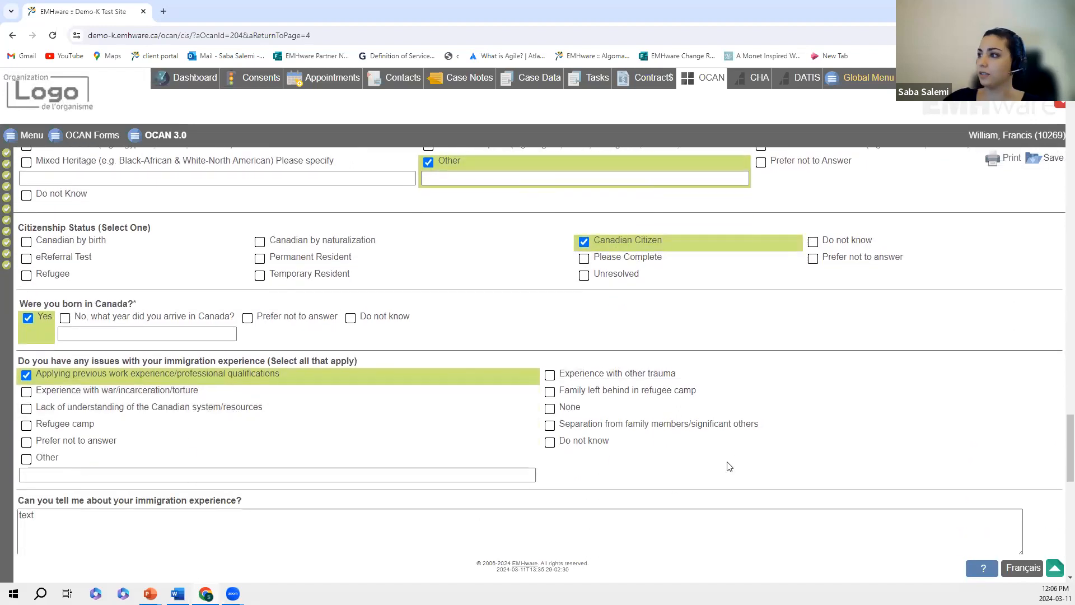
pyautogui.scroll(-5, 739, 453)
pyautogui.scroll(-3, 740, 455)
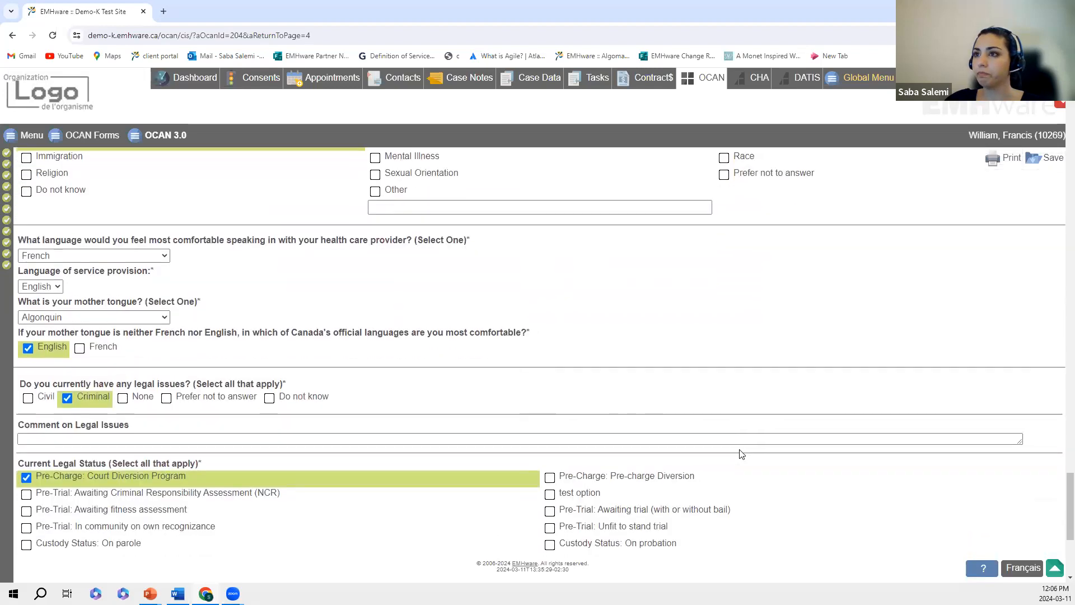
pyautogui.scroll(-2, 740, 453)
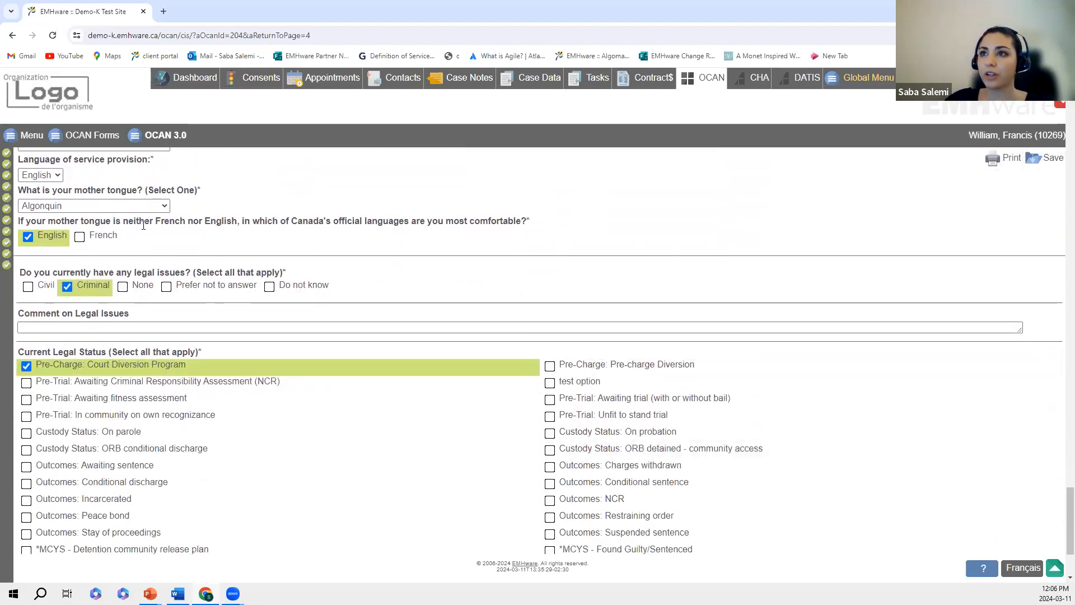
pyautogui.moveTo(7, 197)
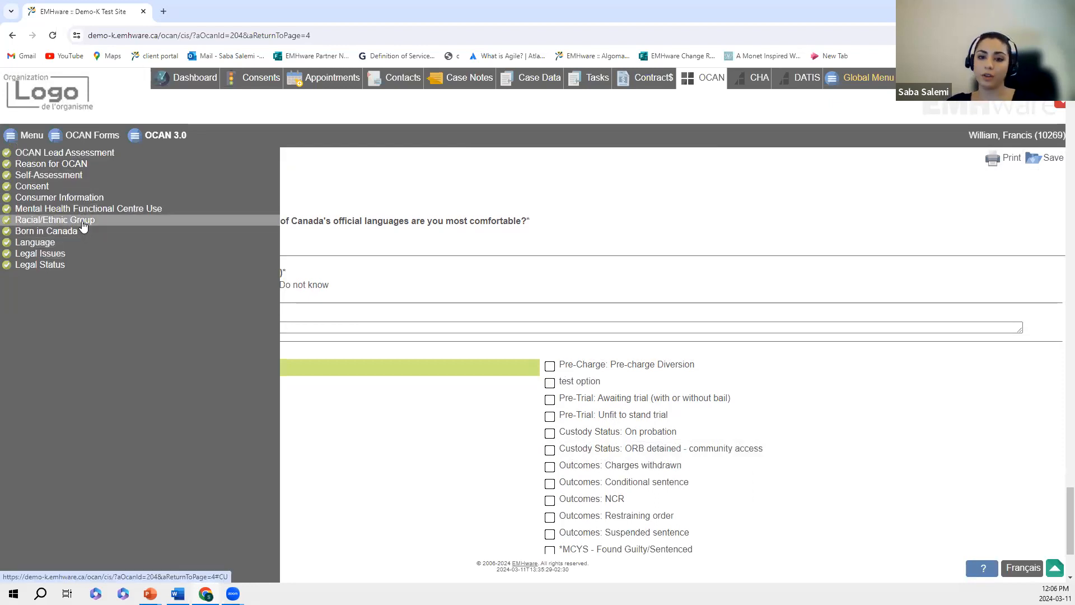
pyautogui.click(58, 204)
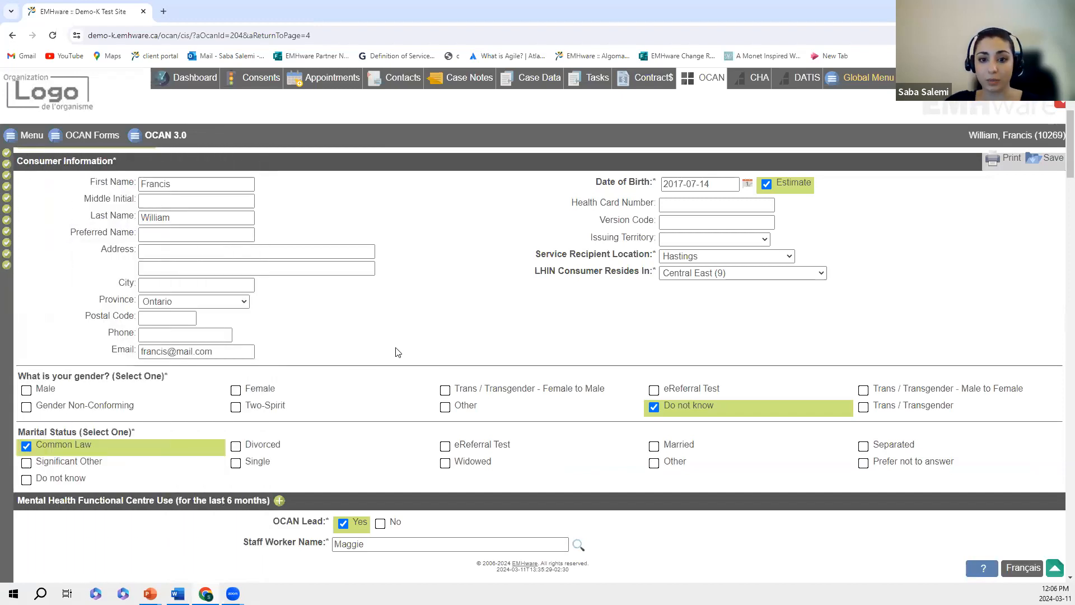
# Clear the Common Law marital status to check the section's completion indicator, and select Common Law again
pyautogui.click(117, 447)
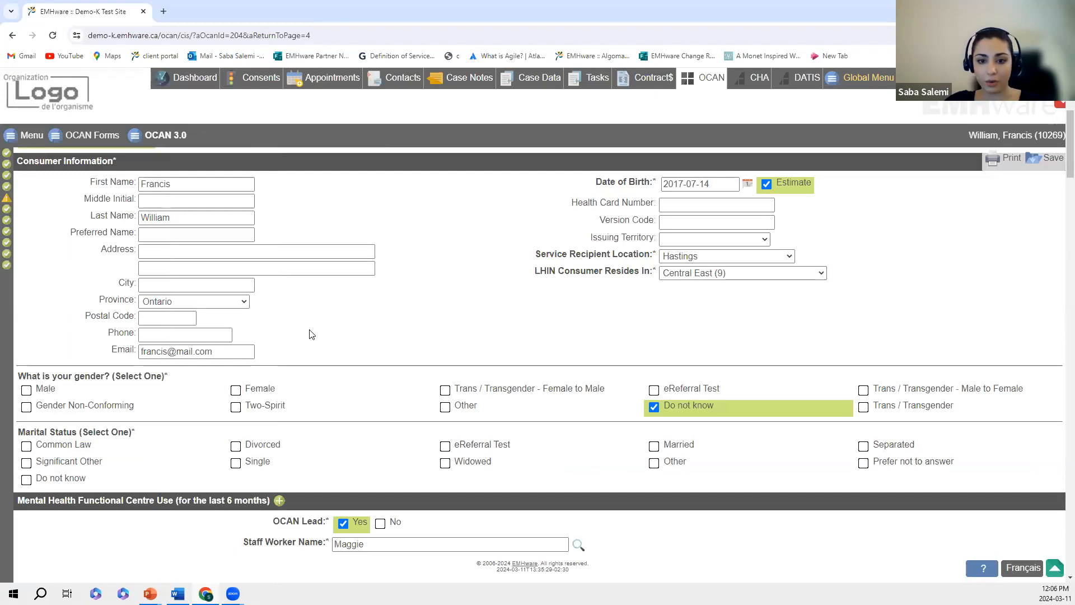
pyautogui.moveTo(7, 177)
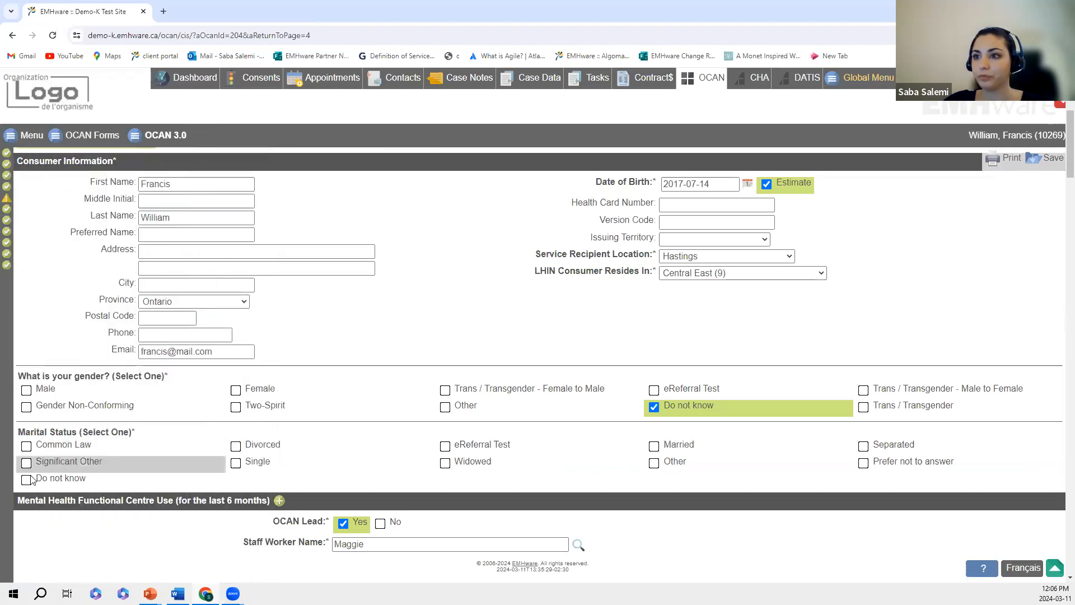
pyautogui.click(30, 451)
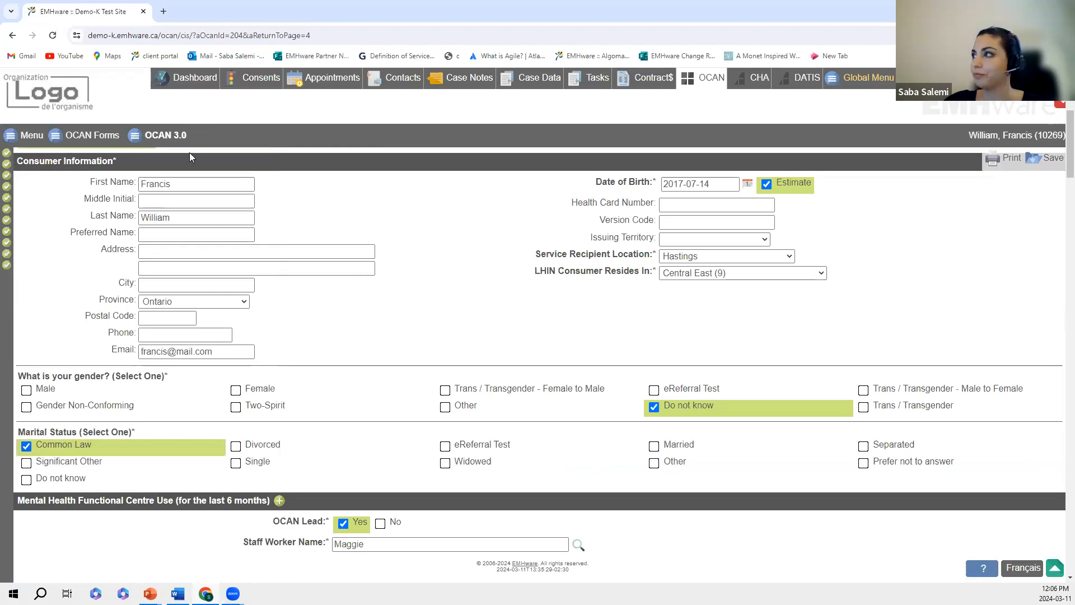
# Open the Self Assessment of this OCAN 3.0 record
pyautogui.scroll(1, 462, 255)
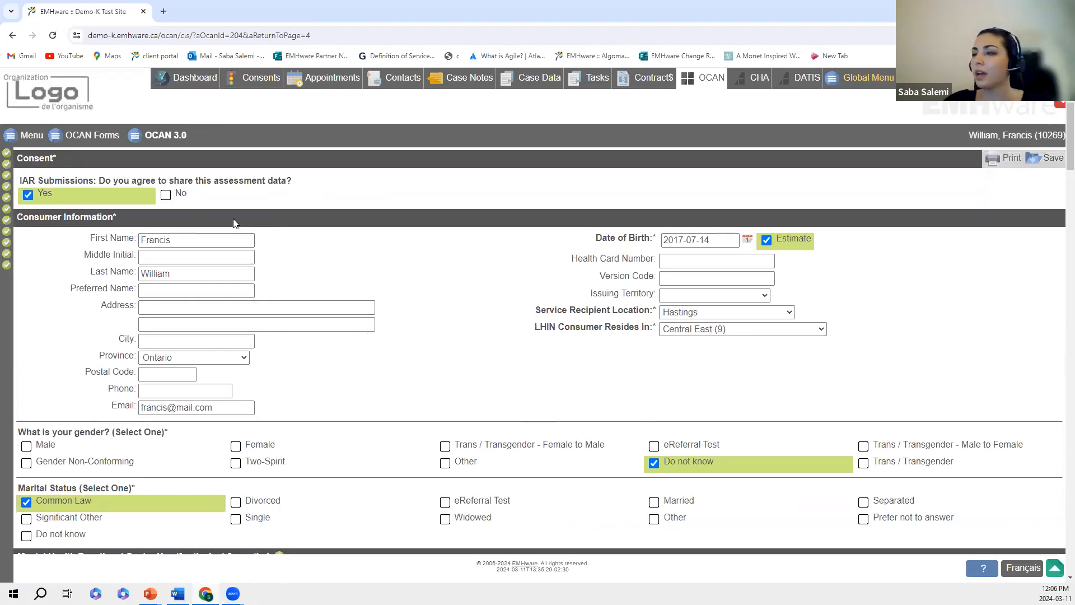
pyautogui.click(149, 137)
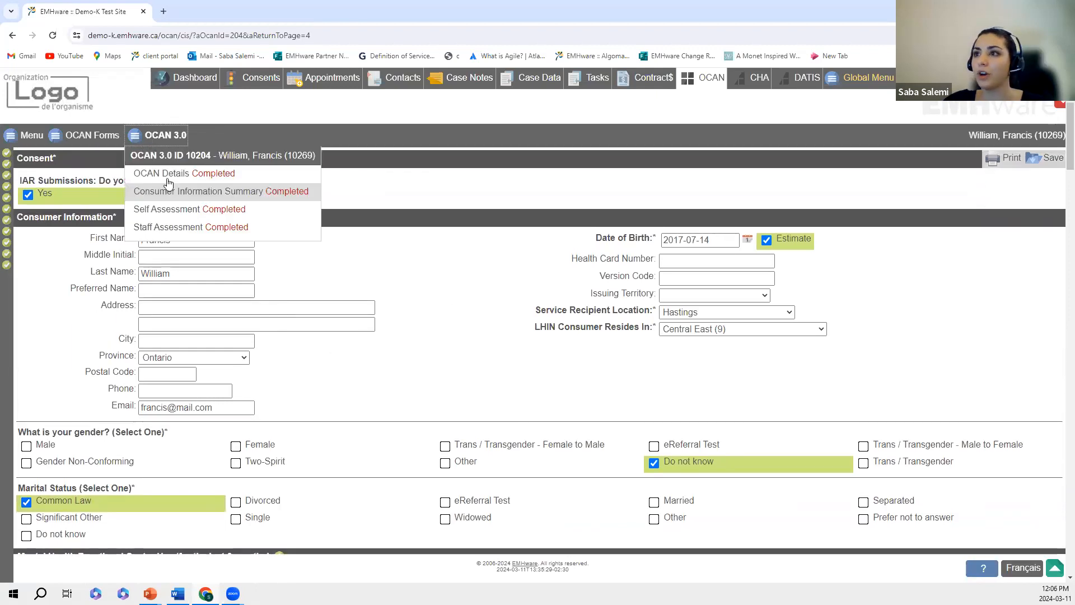
pyautogui.click(167, 213)
pyautogui.click(587, 108)
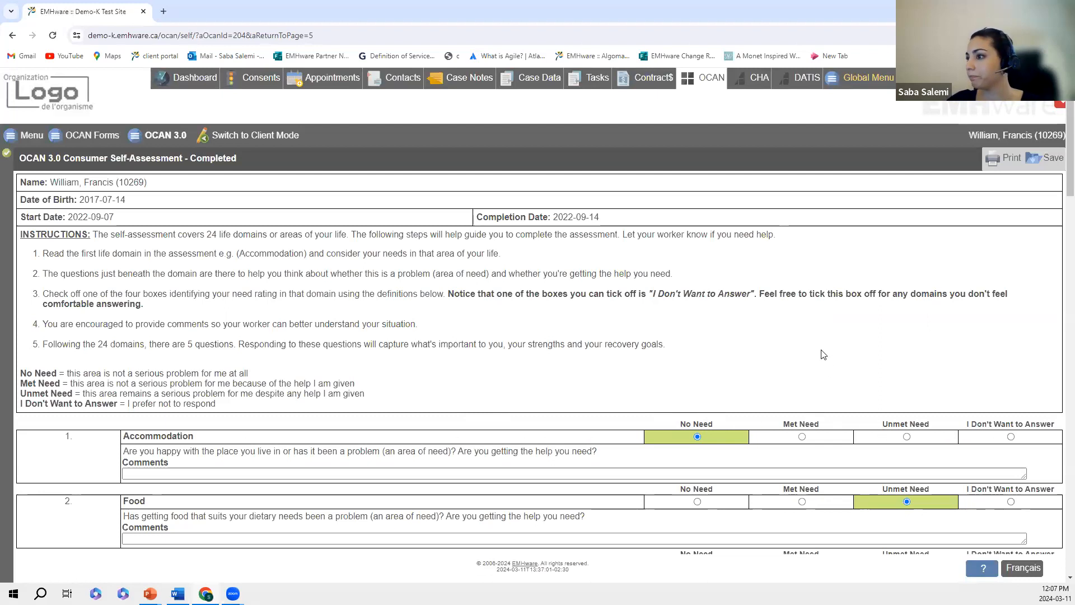
# Set the need rating of the Accommodation domain to Unmet Need in the self-assessment
pyautogui.scroll(-1, 816, 347)
pyautogui.click(802, 381)
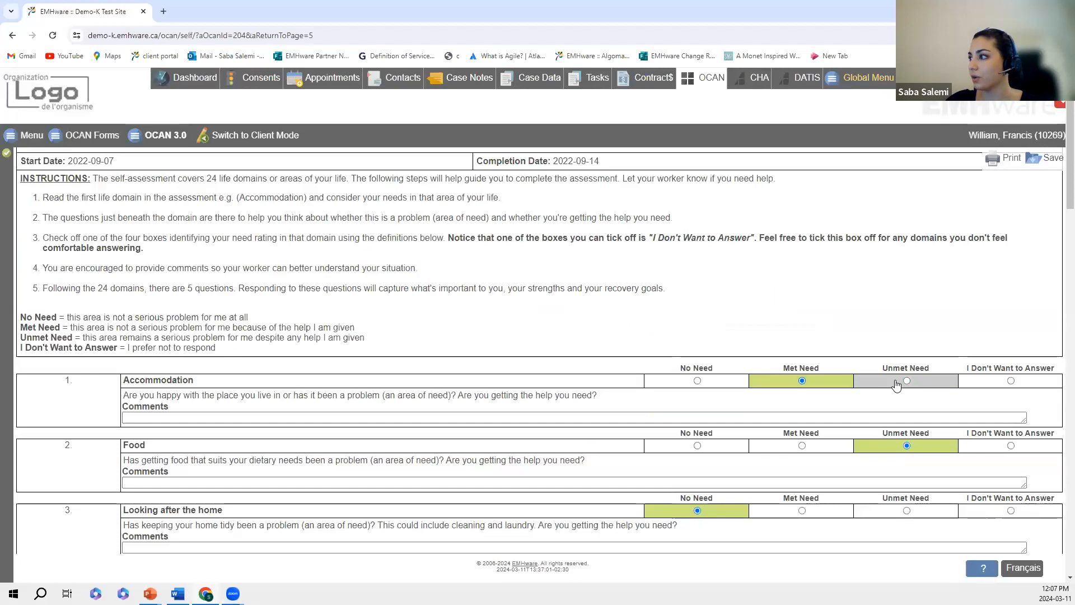
pyautogui.click(906, 380)
pyautogui.scroll(1, 621, 278)
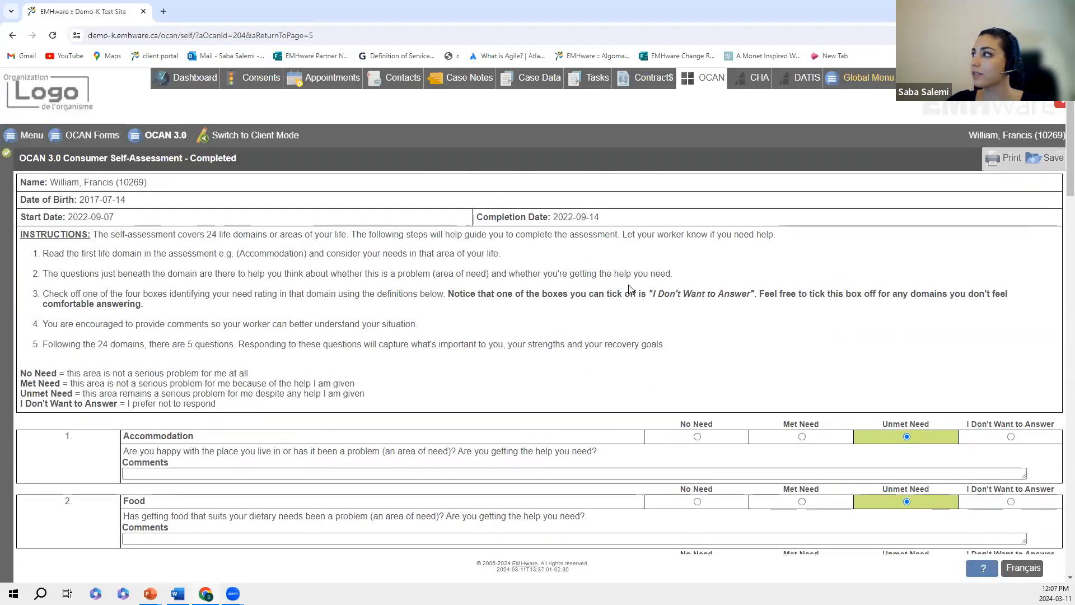
# Switch the self-assessment to Client Mode, look over the domains and finish with "Save my changes, I'm Done"
pyautogui.click(249, 136)
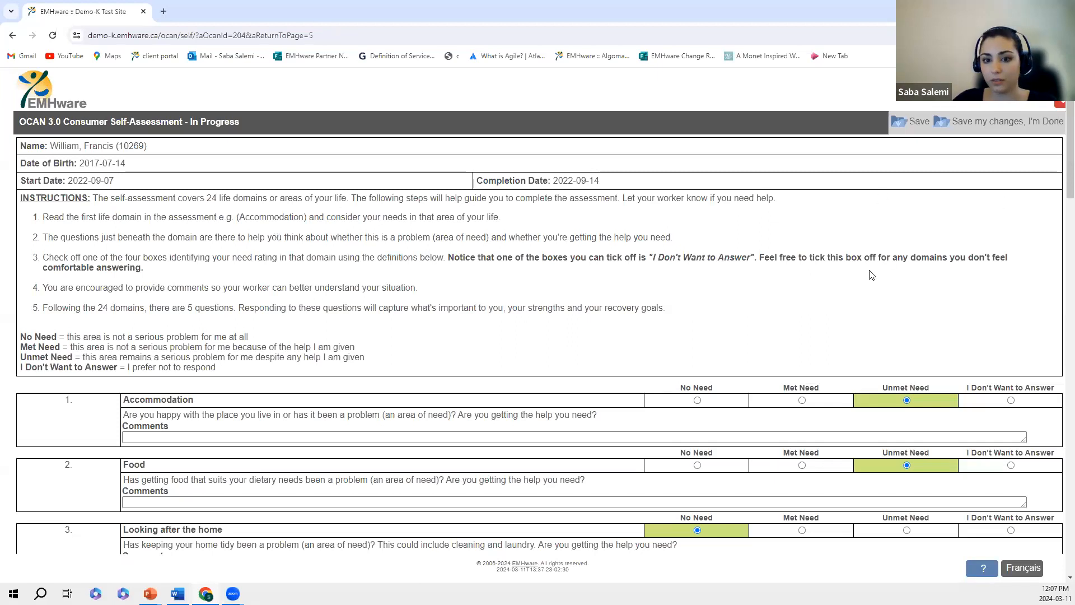
pyautogui.scroll(-4, 871, 275)
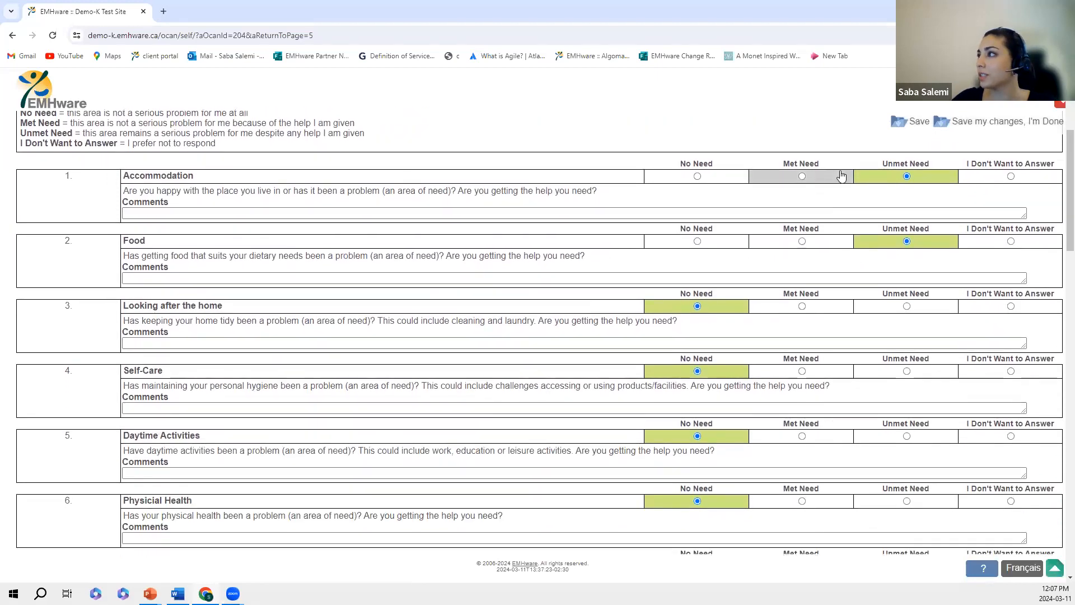
pyautogui.scroll(3, 842, 176)
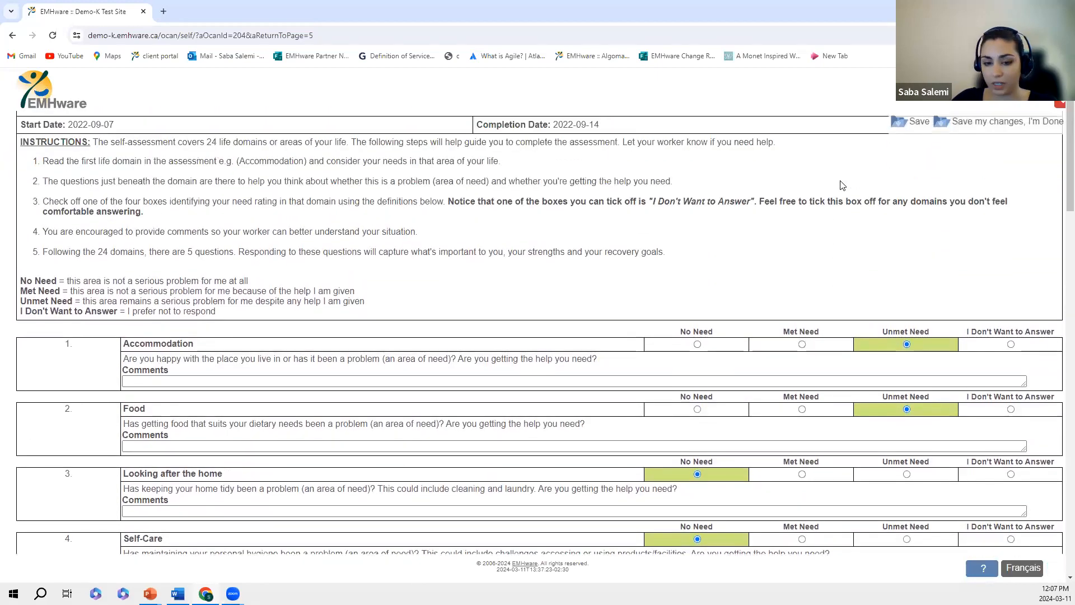
pyautogui.click(957, 135)
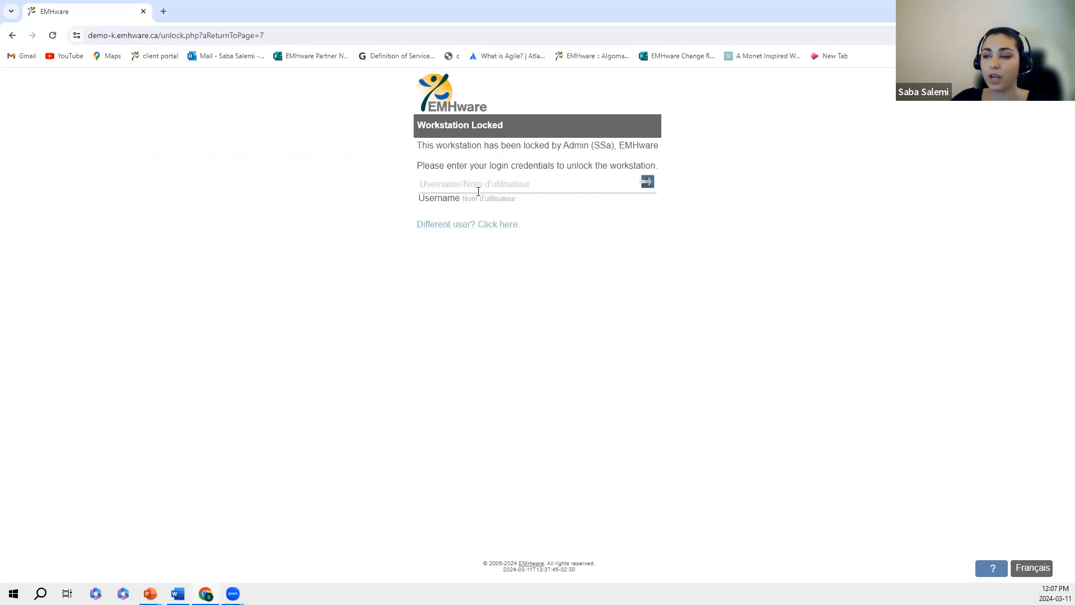
# Unlock the workstation with the account username and open the Staff Assessment of this OCAN 3.0 record
pyautogui.write('emhssa')
pyautogui.press('Return')
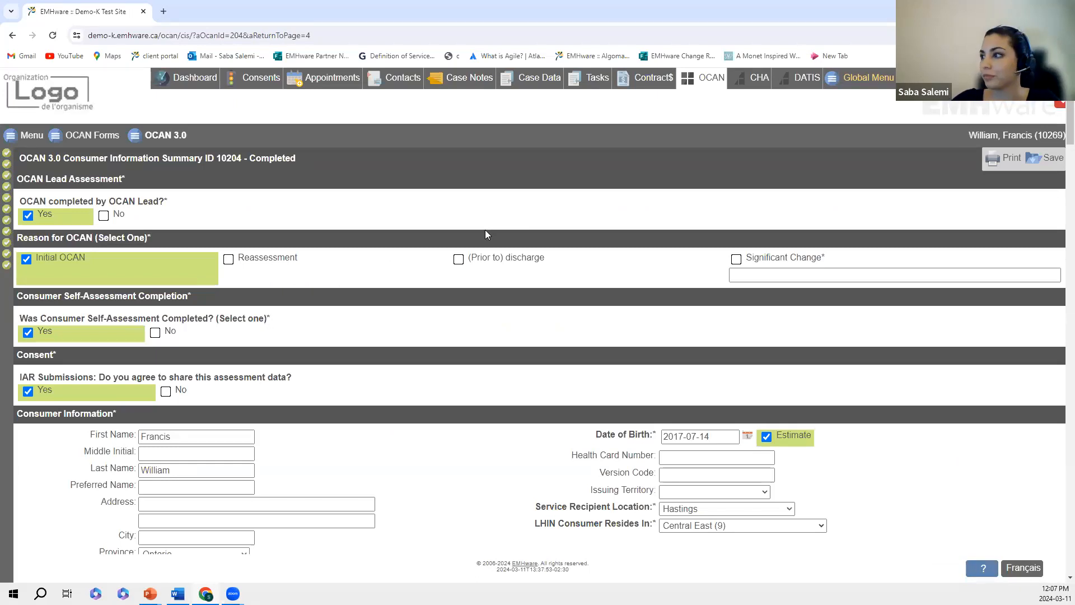
pyautogui.click(164, 136)
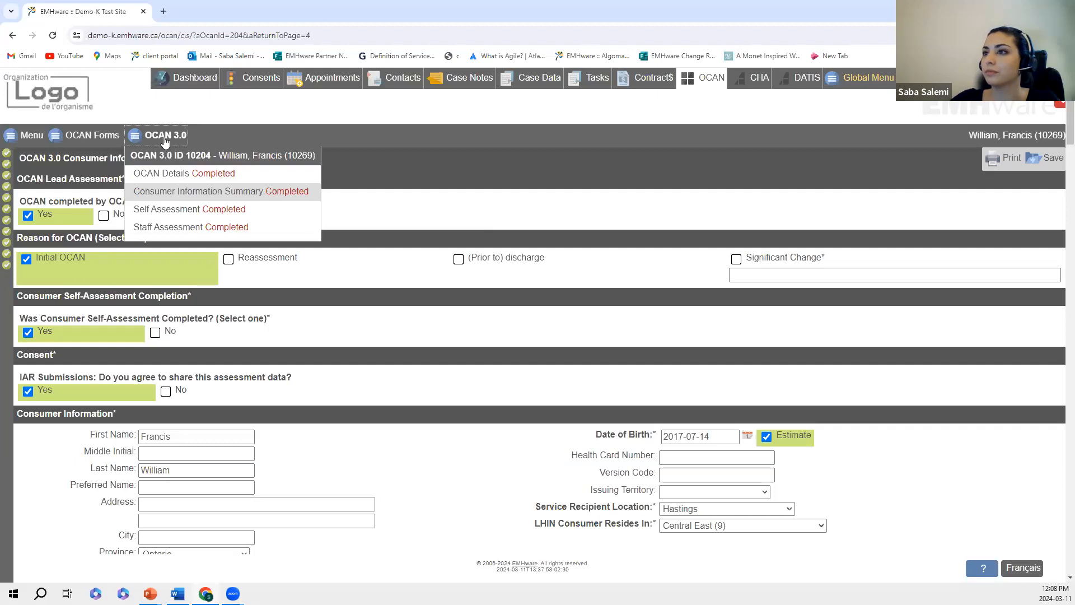
pyautogui.click(191, 227)
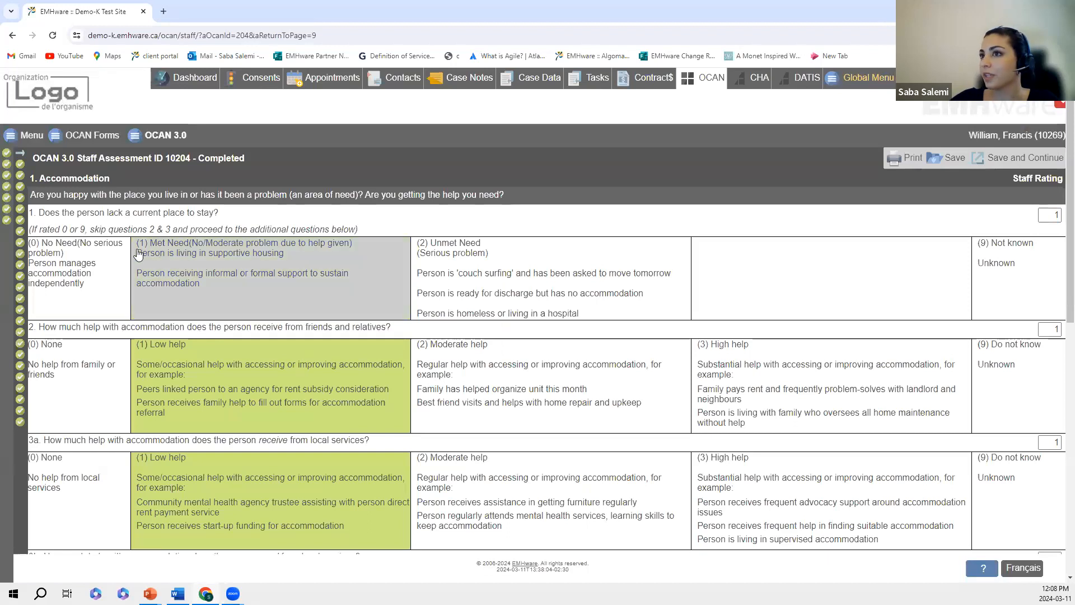
# Look over the domain list and the Accommodation questions of the staff assessment, and save and continue to the Food domain
pyautogui.moveTo(8, 234)
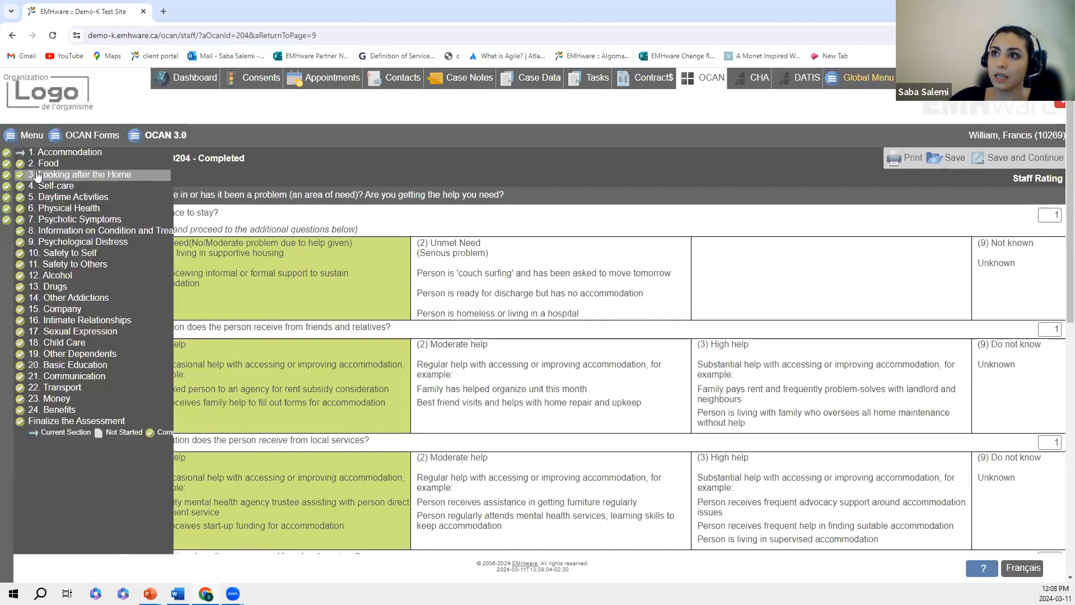
pyautogui.moveTo(11, 163)
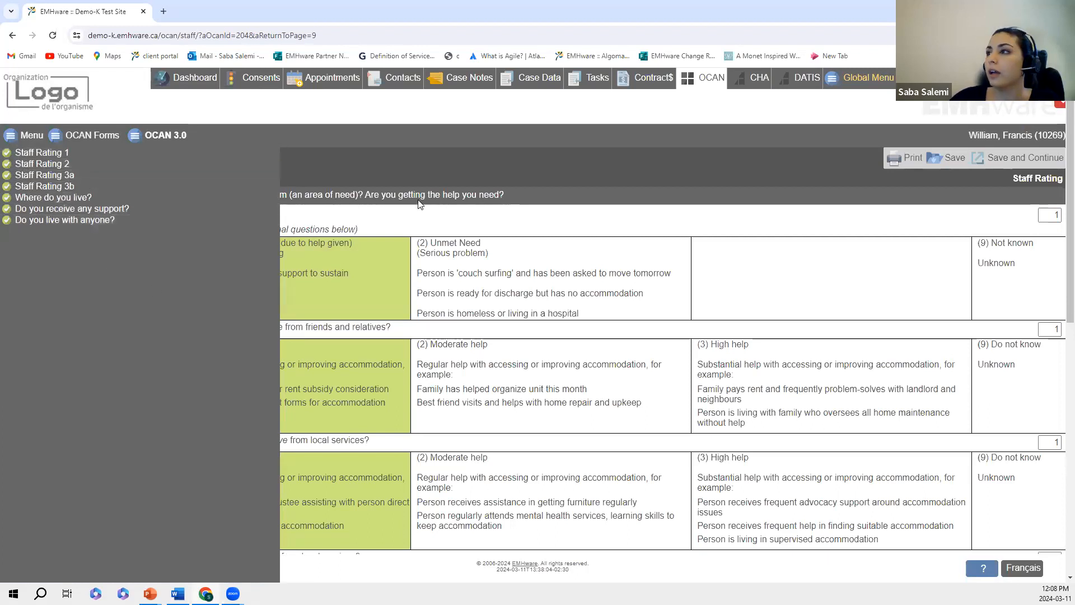
pyautogui.scroll(-1, 349, 209)
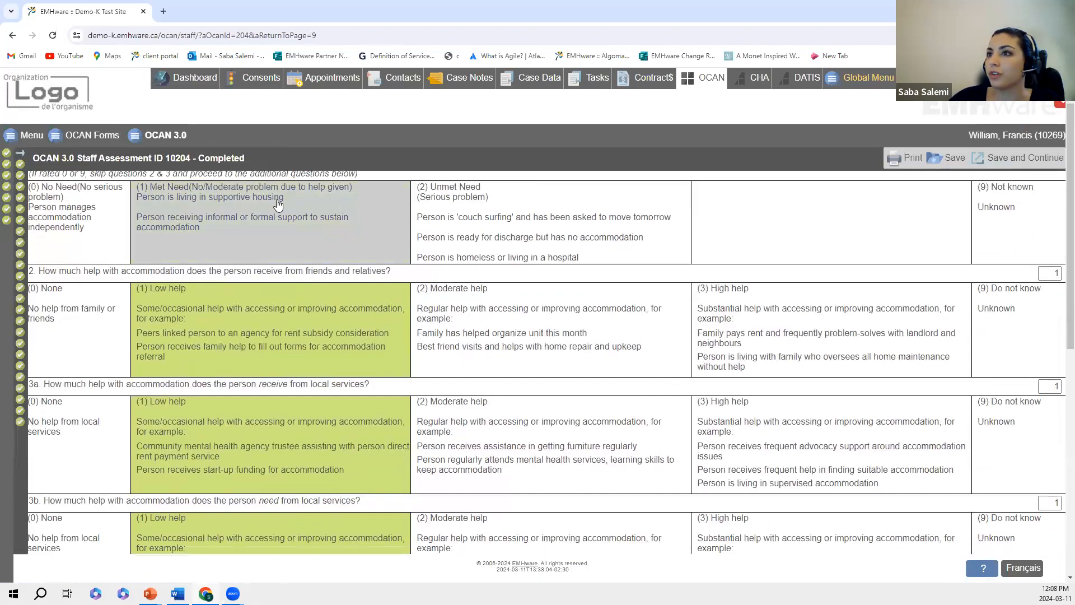
pyautogui.scroll(1, 277, 207)
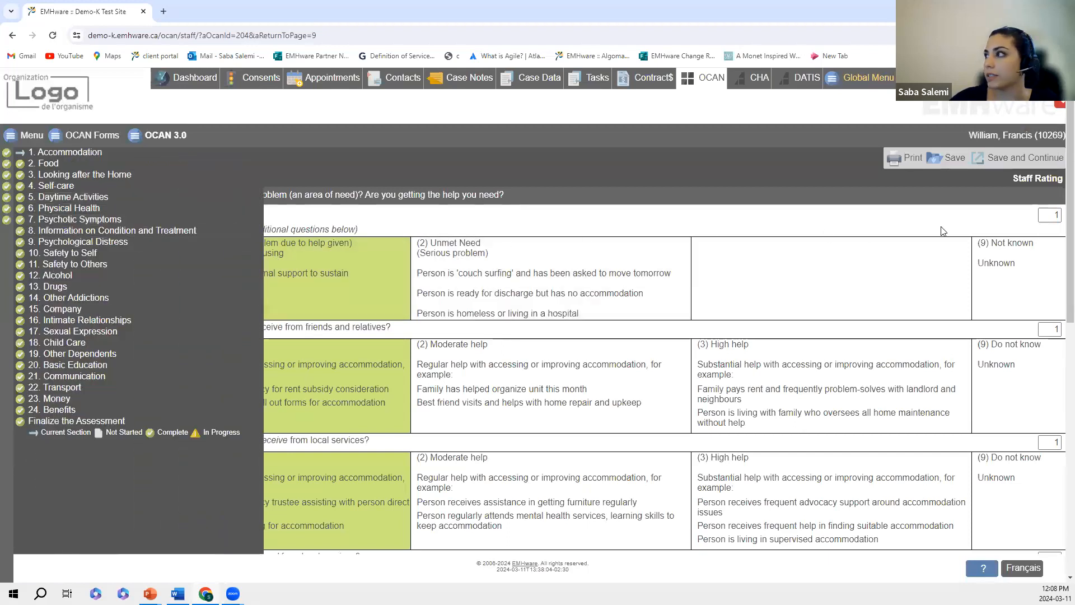
pyautogui.click(1016, 159)
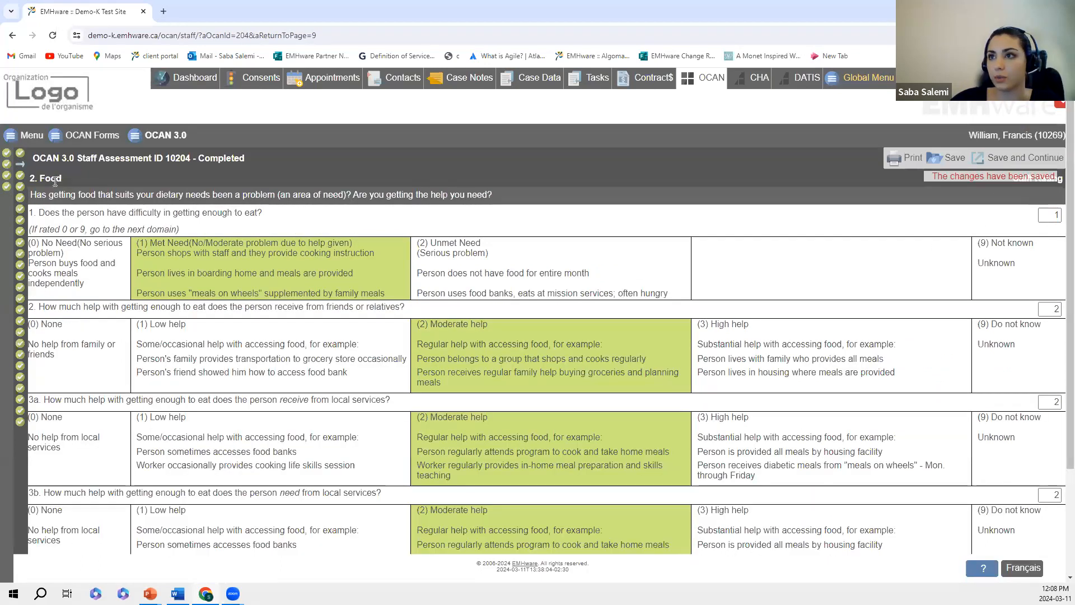
# Look over the staff ratings of the Food domain, and save and continue to the Looking after the home domain
pyautogui.moveTo(26, 181)
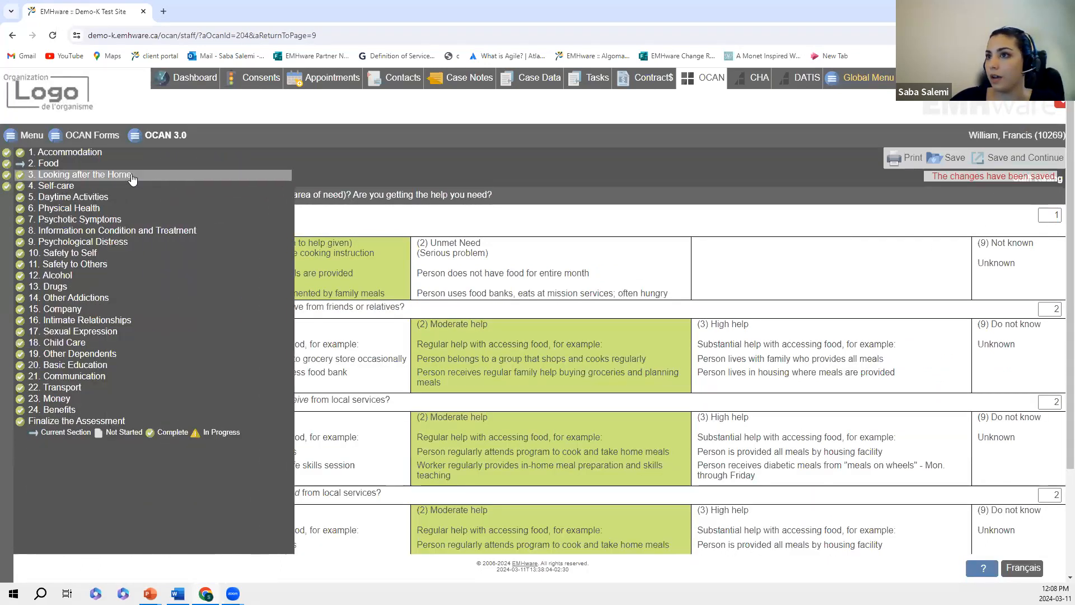
pyautogui.scroll(-3, 595, 242)
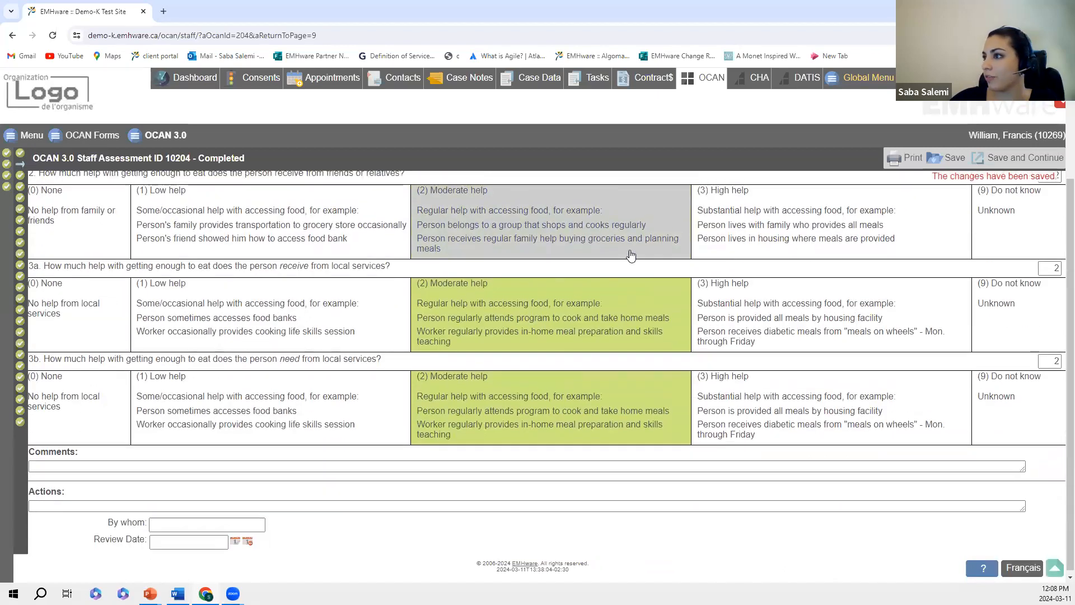
pyautogui.click(986, 163)
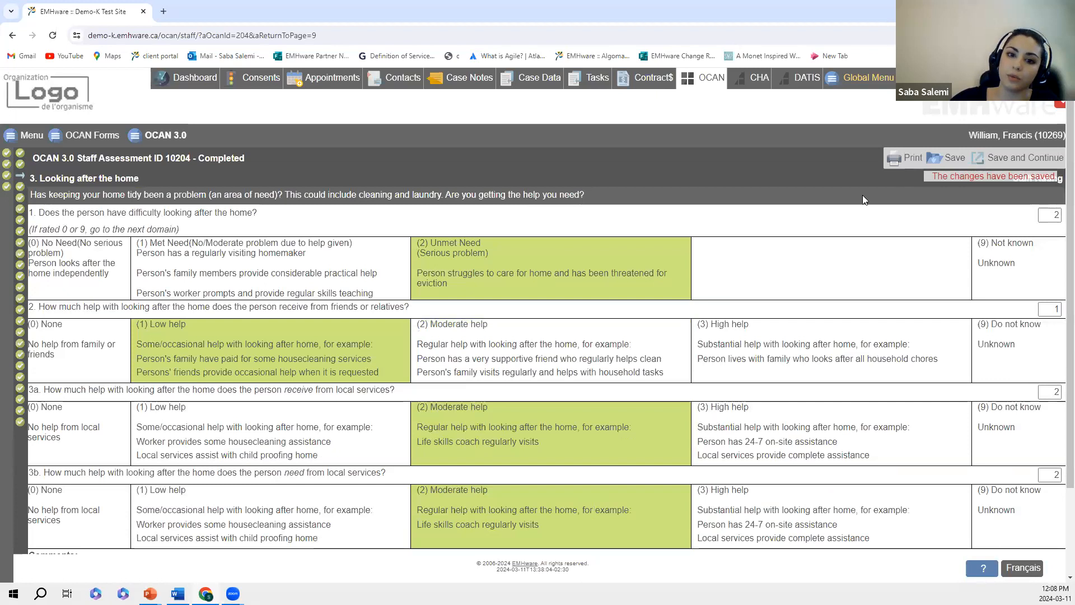
# Clear the Moderate help answer of Staff Rating 3b to check its completion indicator, and select Moderate help again
pyautogui.moveTo(20, 180)
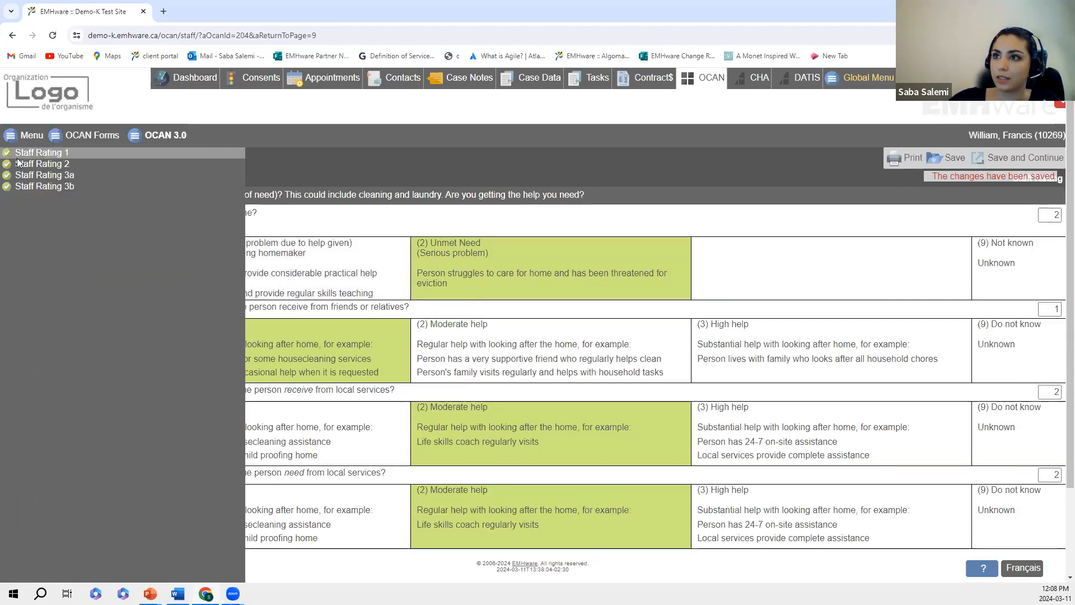
pyautogui.click(25, 186)
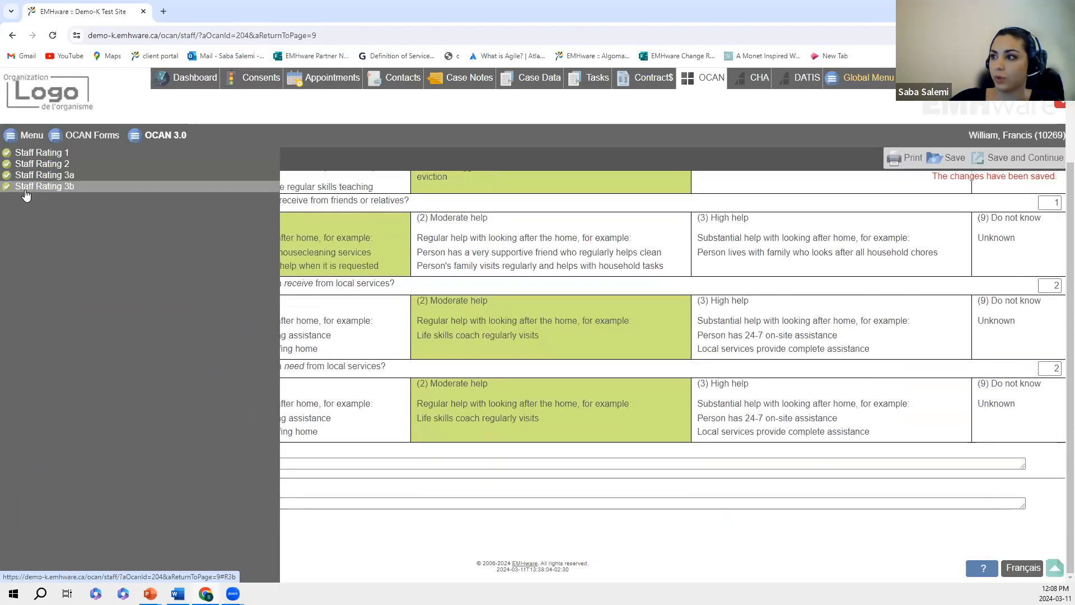
pyautogui.click(535, 403)
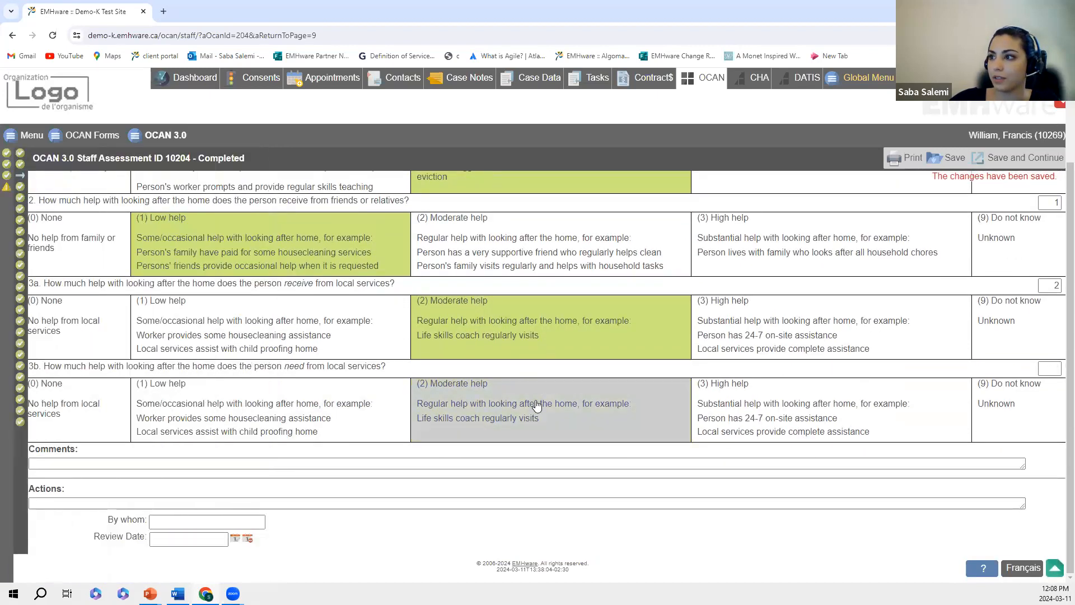
pyautogui.moveTo(29, 194)
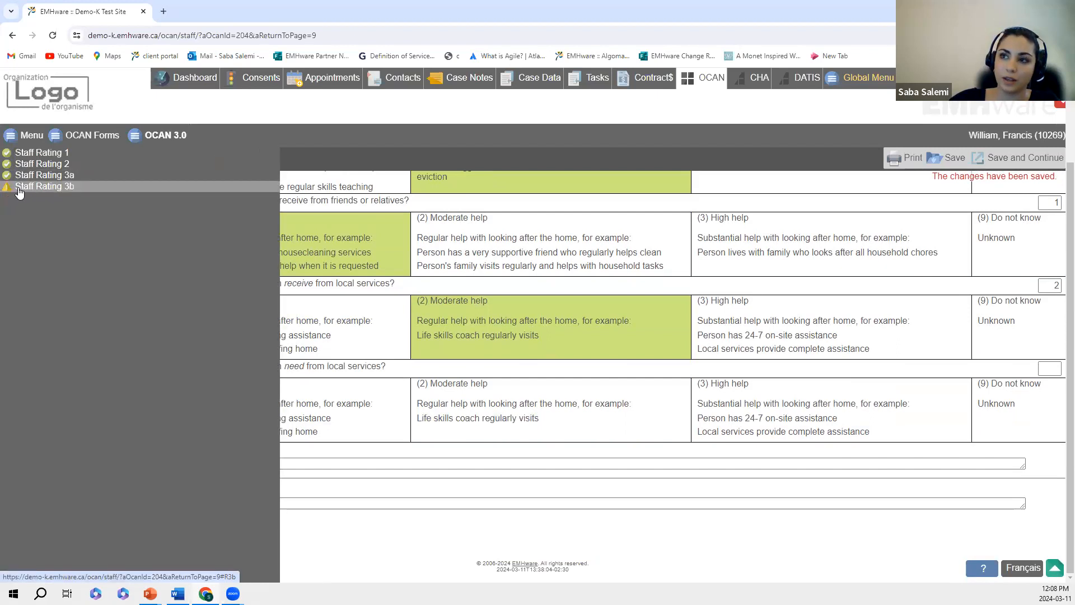
pyautogui.click(535, 387)
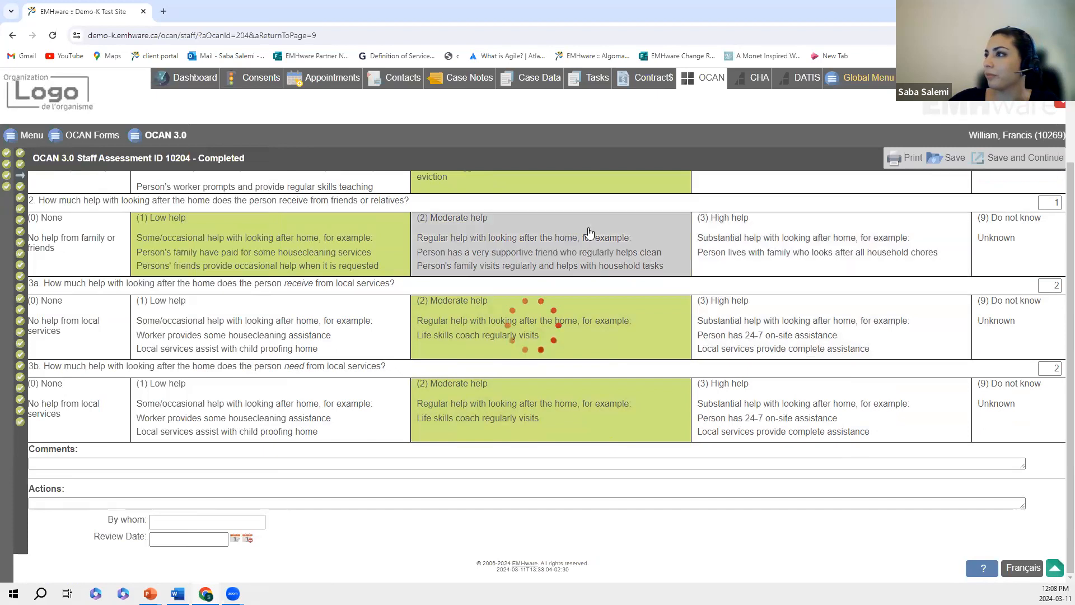
pyautogui.scroll(2, 588, 233)
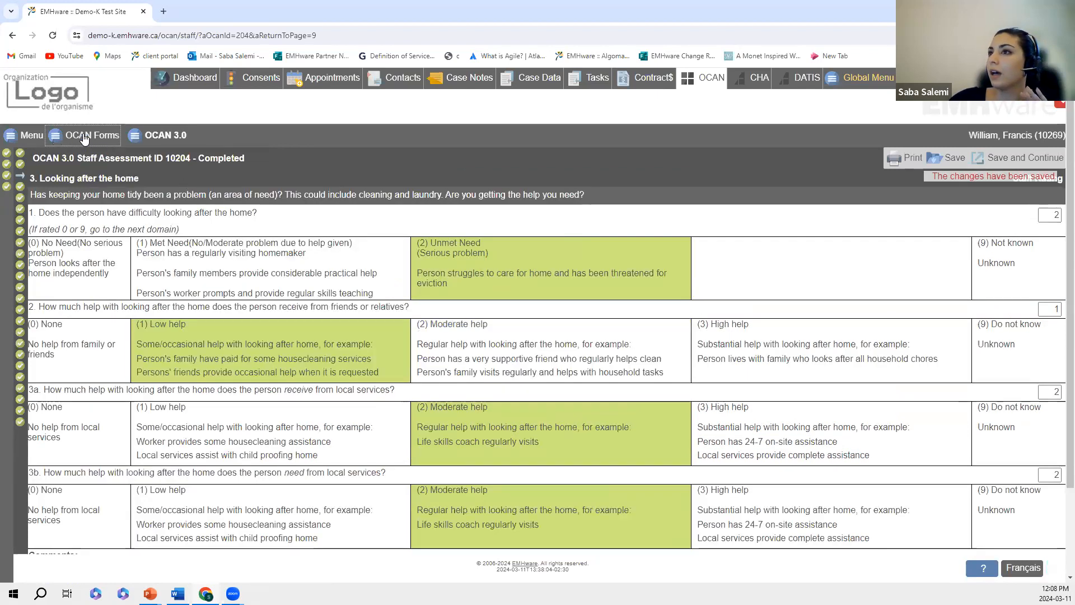
# Open the OCAN Details of this OCAN 3.0 record and view the list of available OCAN forms
pyautogui.click(131, 140)
pyautogui.click(140, 169)
pyautogui.click(136, 147)
pyautogui.click(145, 170)
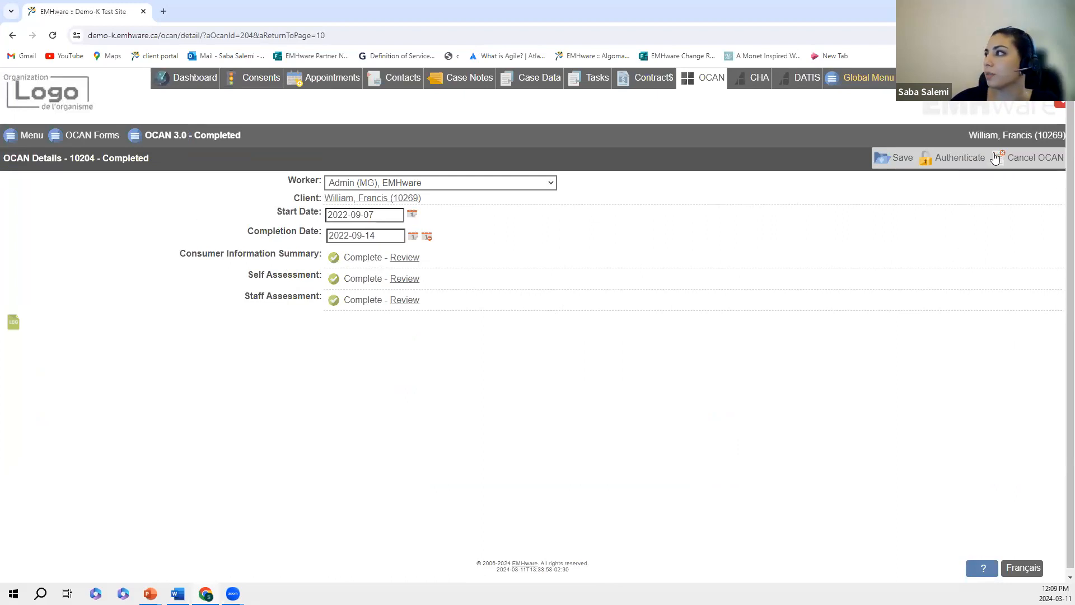
pyautogui.click(69, 136)
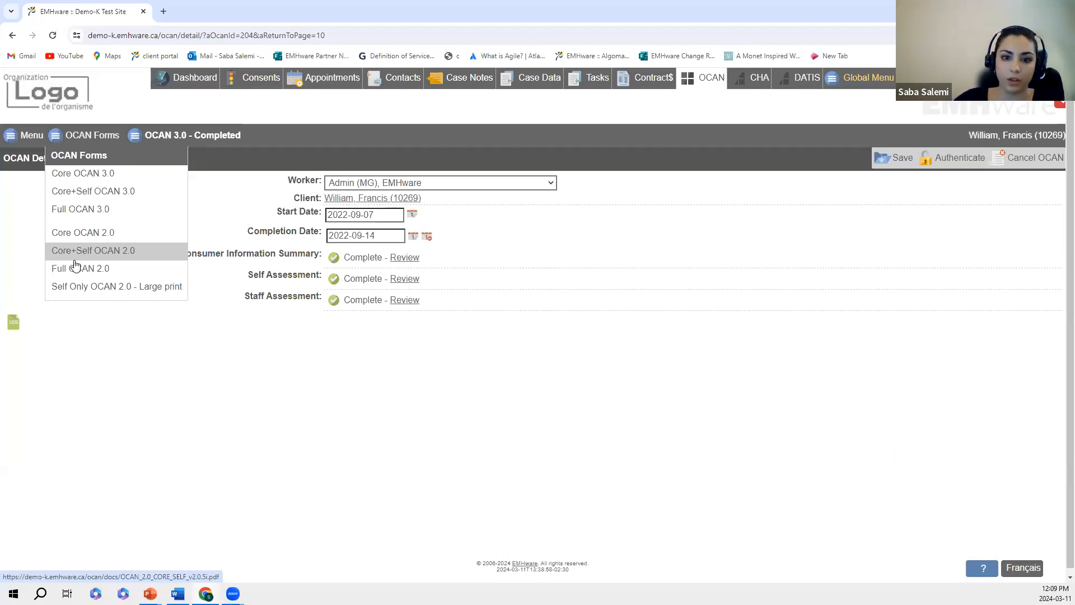
pyautogui.click(78, 137)
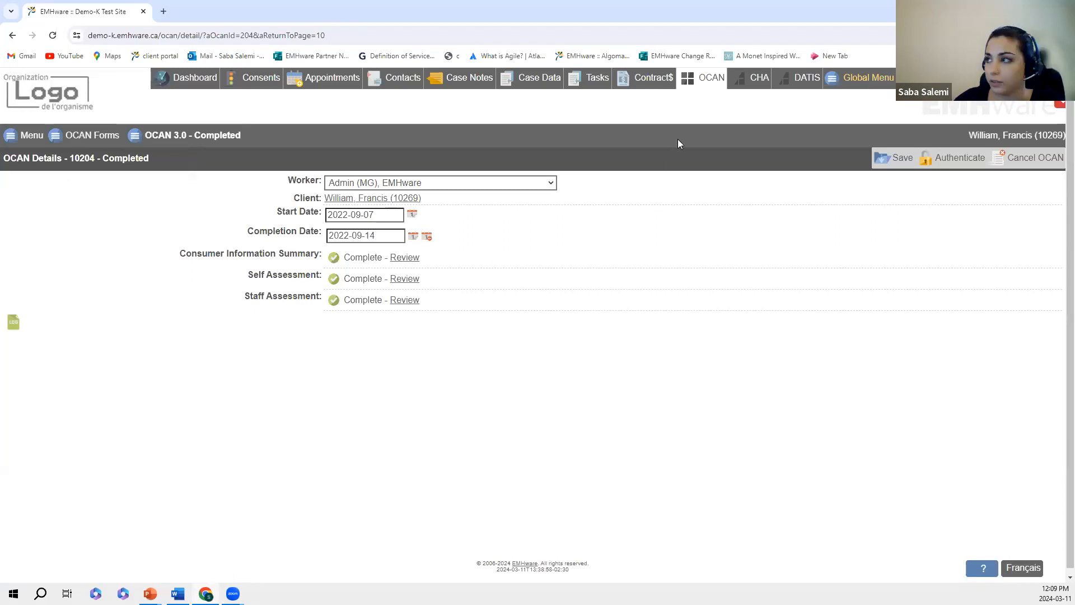
# Switch to the CHA module and view the Reason and Authentication filter options of the assessment search
pyautogui.click(729, 99)
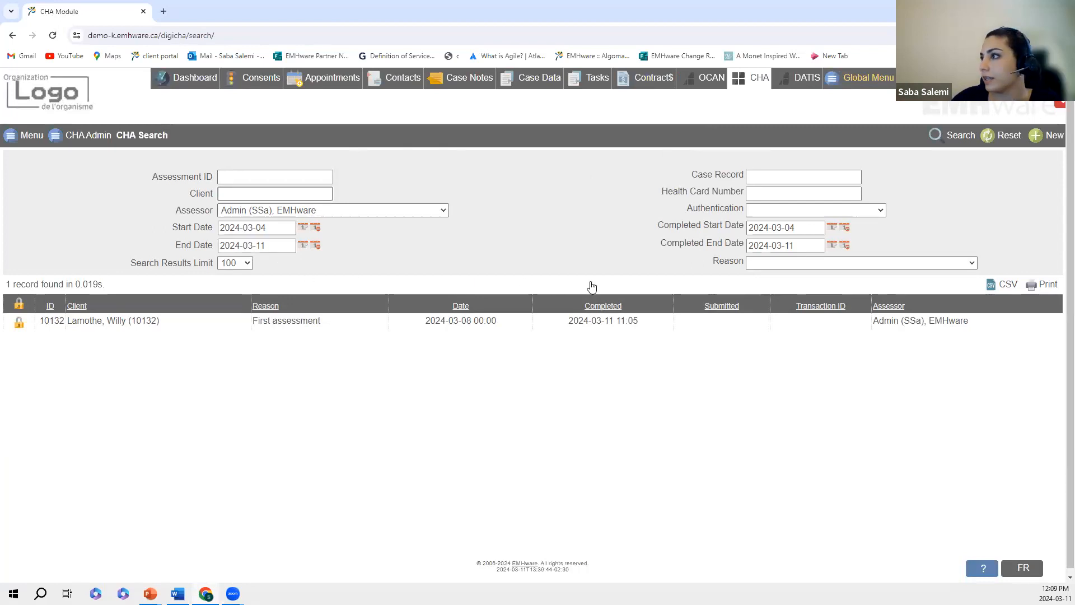
pyautogui.click(779, 268)
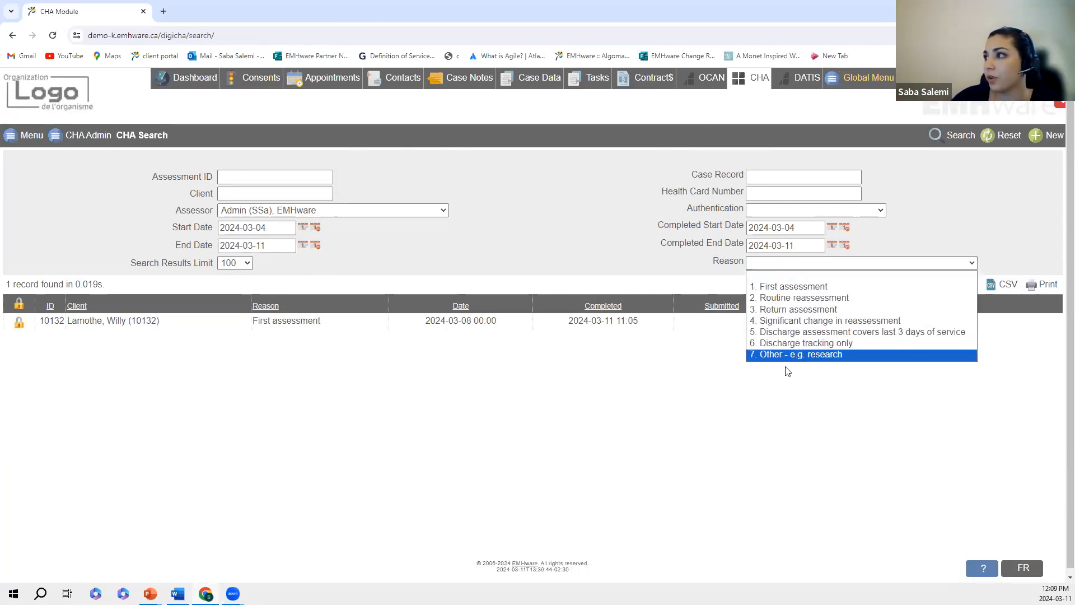
pyautogui.click(682, 270)
pyautogui.click(778, 210)
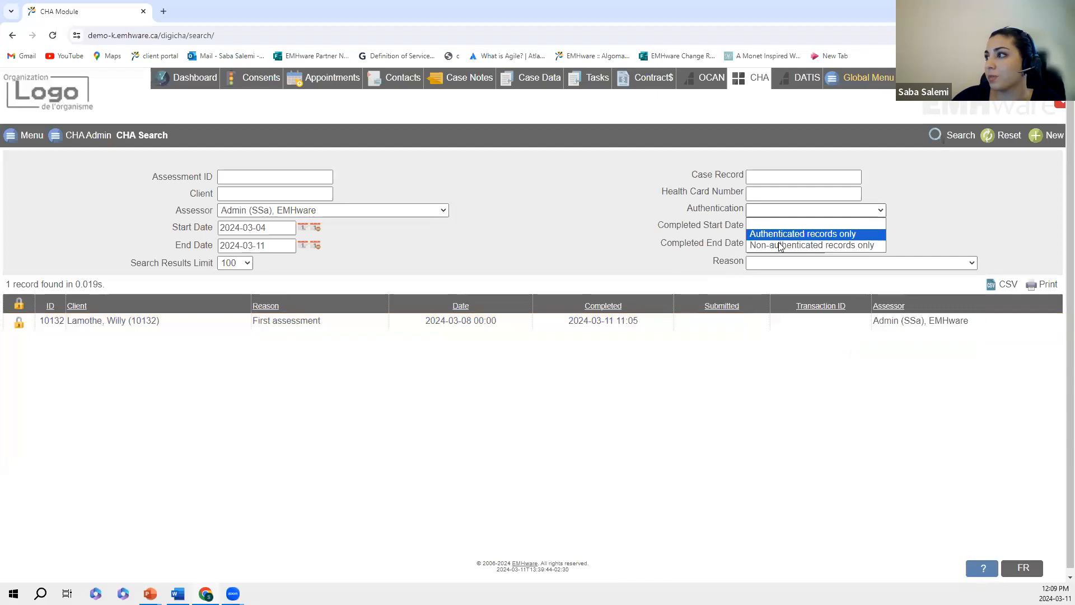
pyautogui.click(623, 203)
# Open the first assessment dated 2024-03-08 from the CHA search results and unlock the record for editing
pyautogui.click(416, 322)
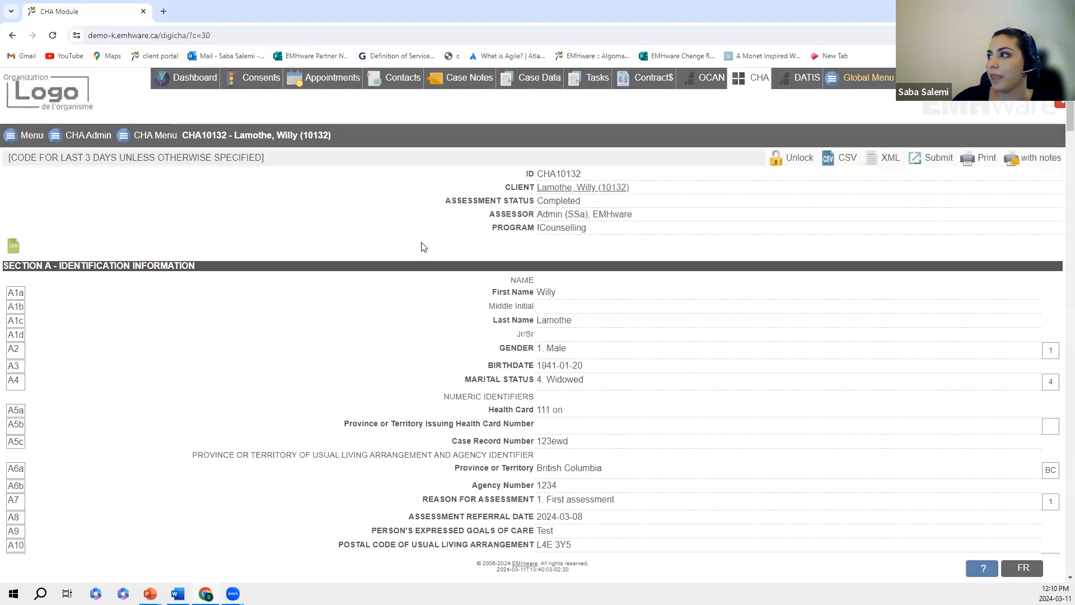
pyautogui.click(779, 161)
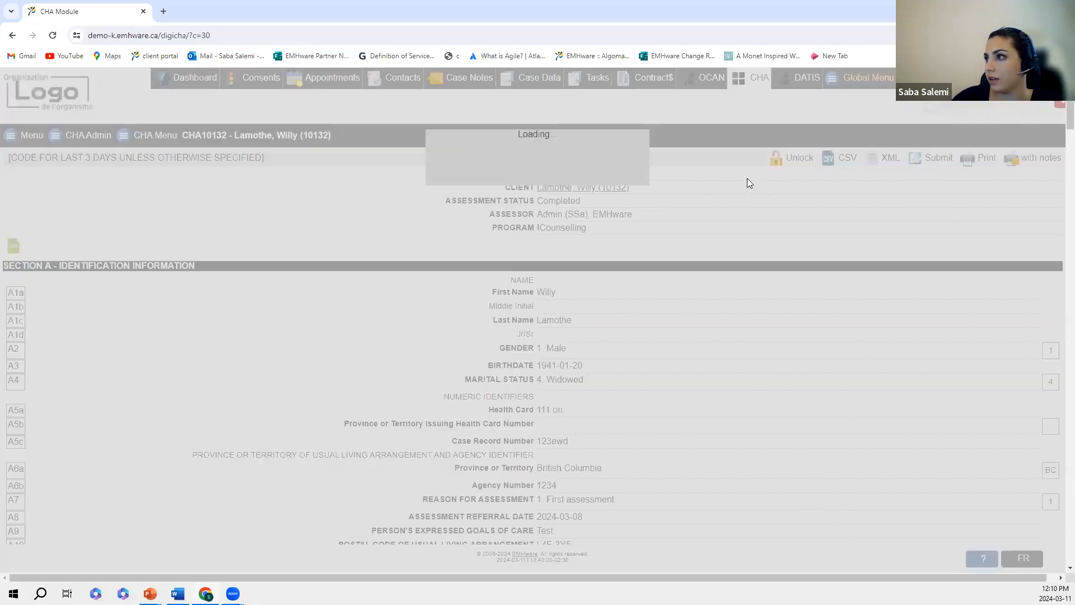
pyautogui.click(440, 205)
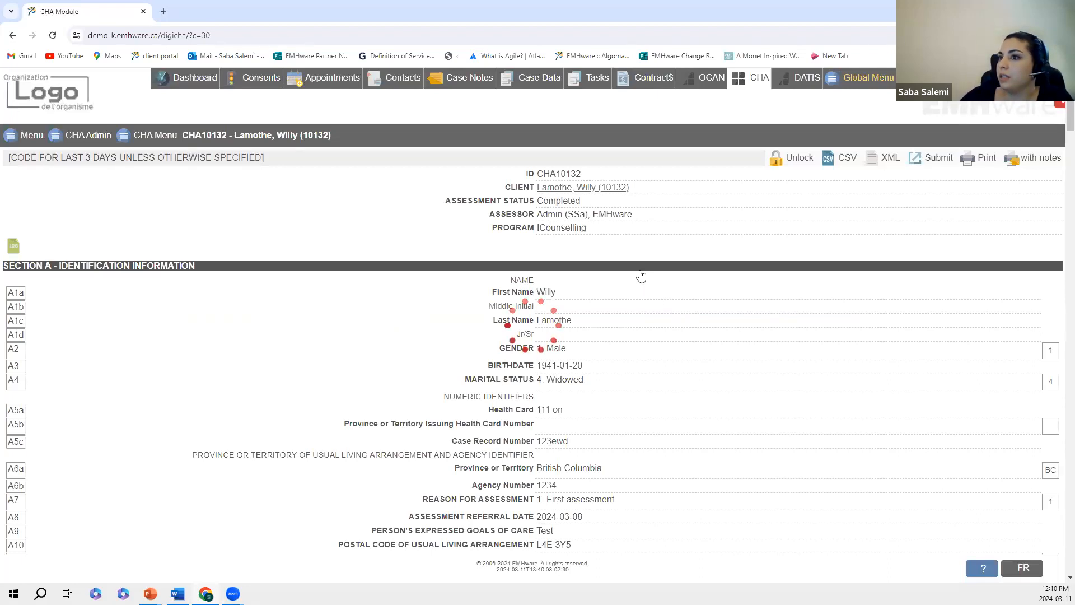
# Examine the unlocked CHA form from Section A Identification Information through Face Sheet Information to Section B Intake and Initial History
pyautogui.scroll(-1, 642, 274)
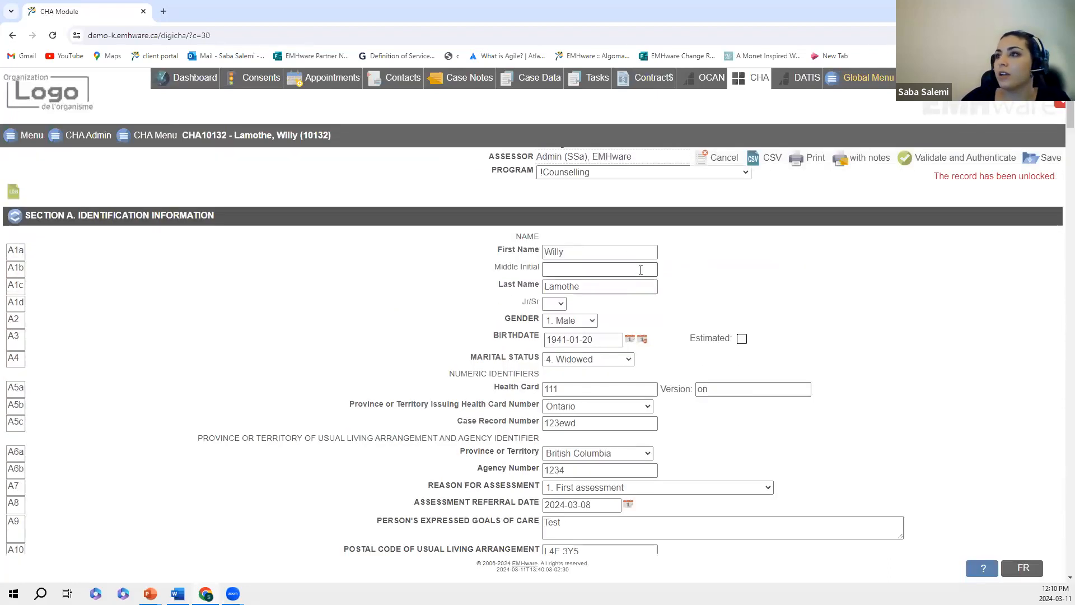
pyautogui.scroll(-1, 641, 272)
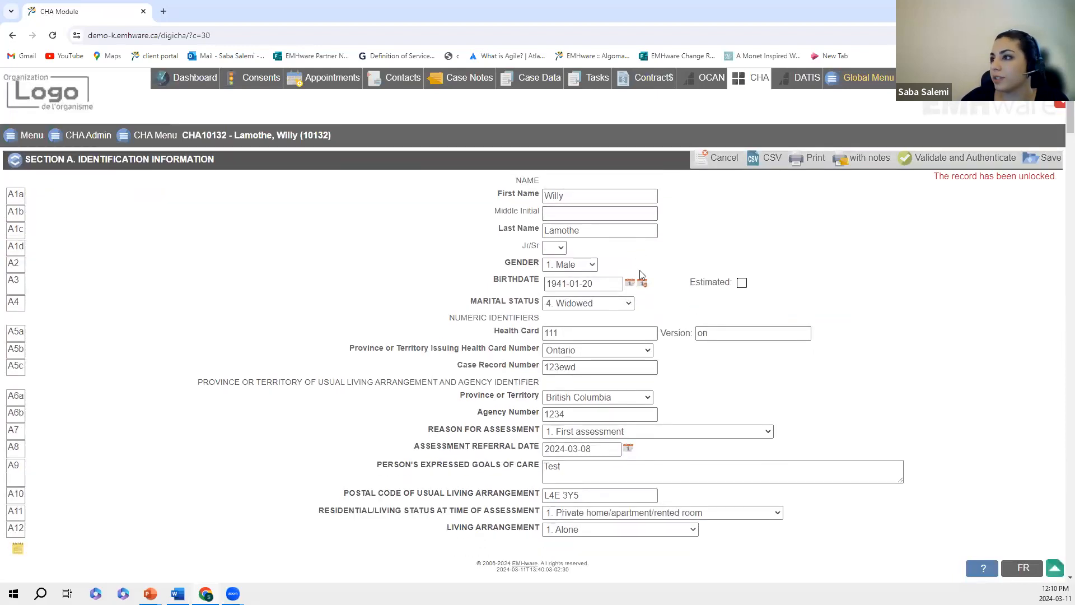
pyautogui.scroll(1, 642, 274)
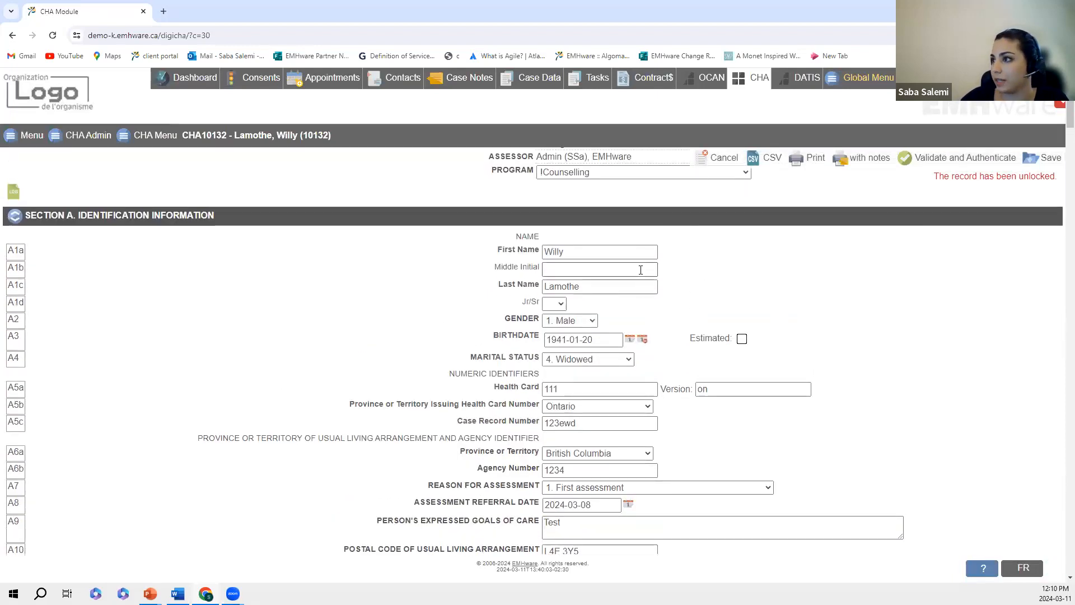
pyautogui.scroll(-1, 641, 269)
pyautogui.scroll(-1, 641, 270)
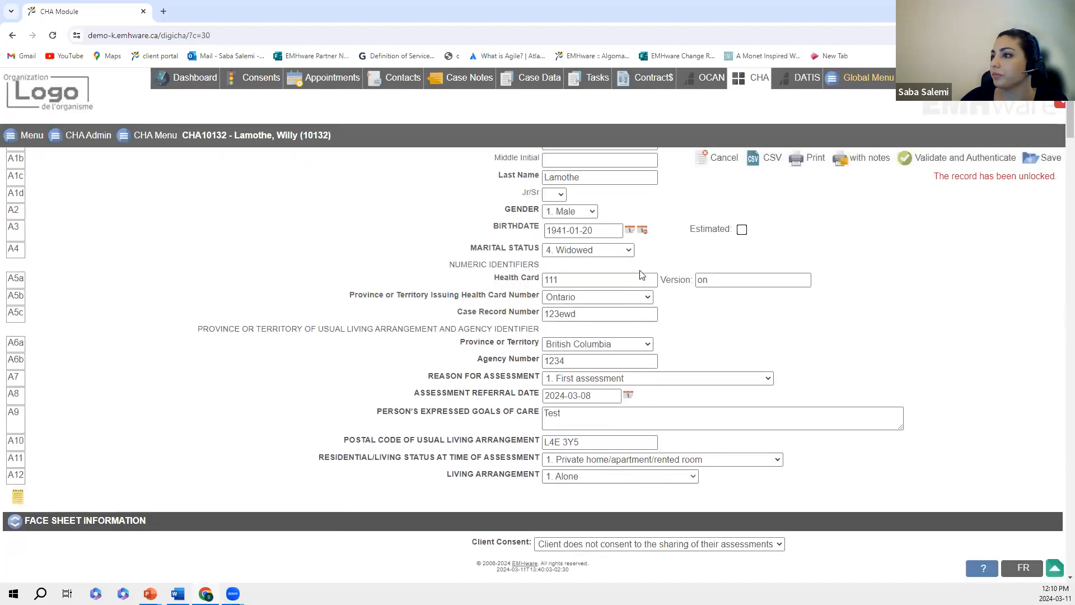
pyautogui.scroll(1, 640, 270)
pyautogui.scroll(-3, 643, 272)
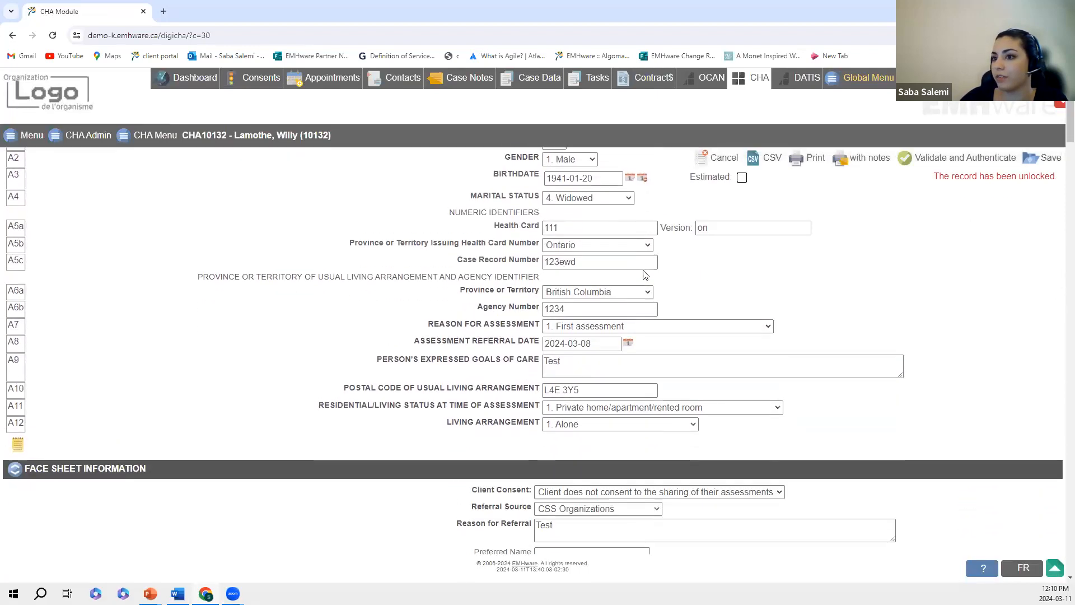
pyautogui.scroll(-2, 644, 274)
pyautogui.scroll(-2, 644, 272)
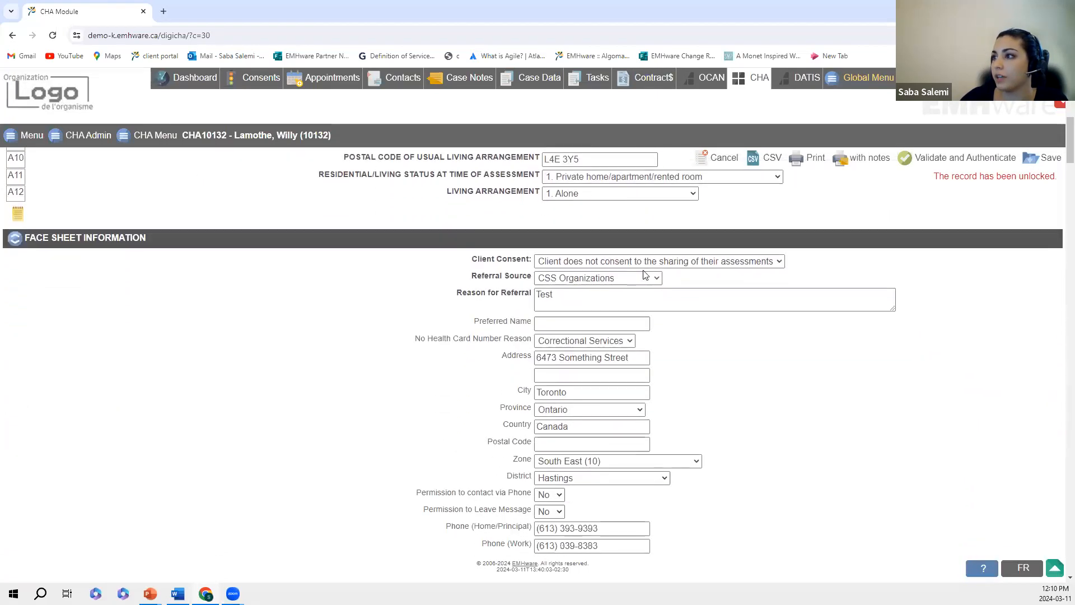
pyautogui.scroll(-1, 644, 271)
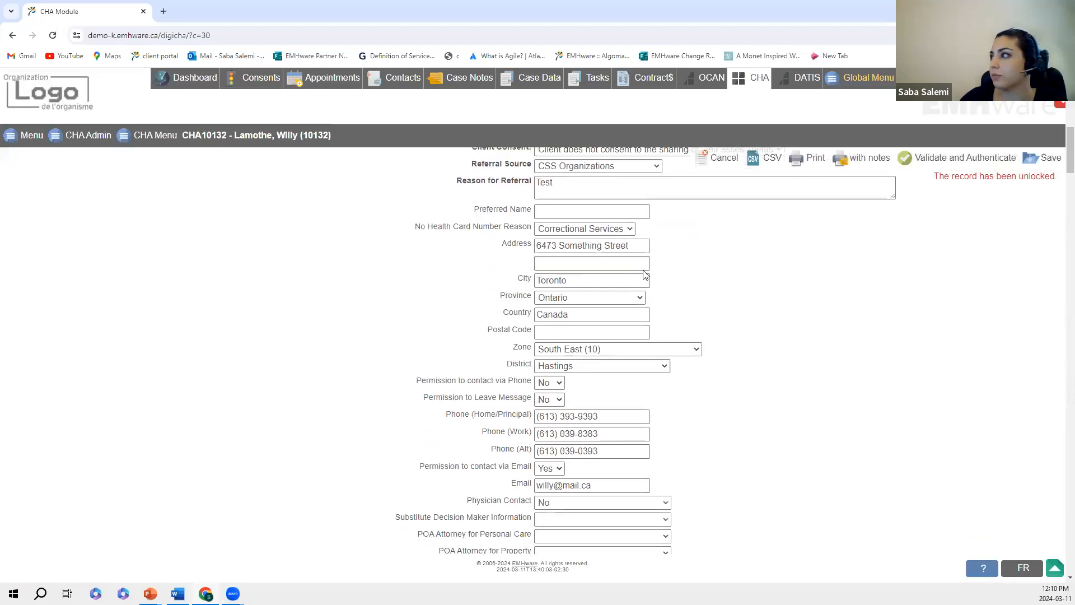
pyautogui.scroll(-5, 644, 275)
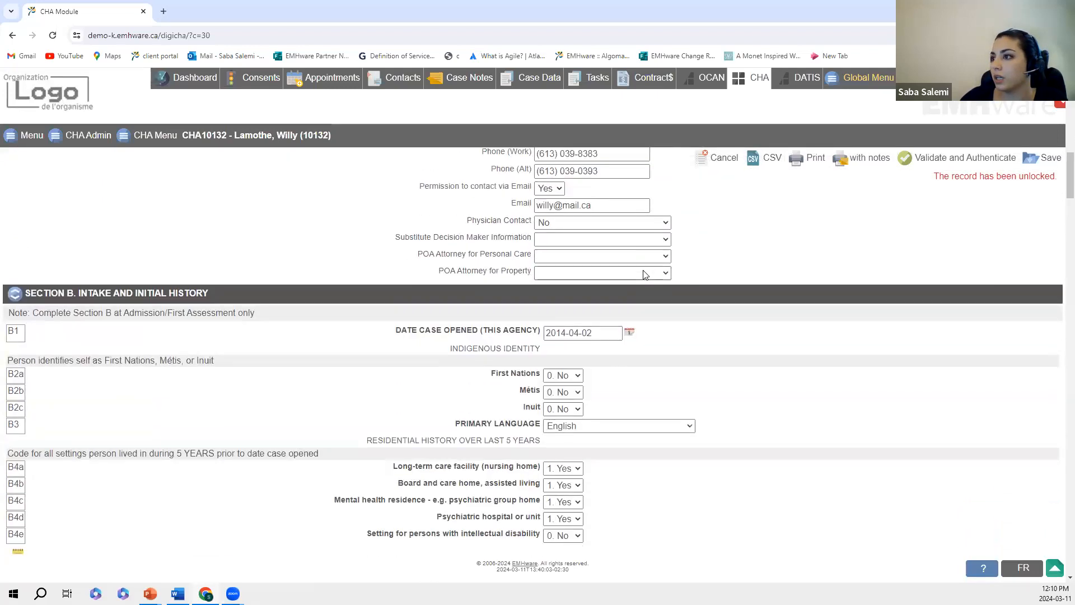
pyautogui.scroll(-1, 644, 274)
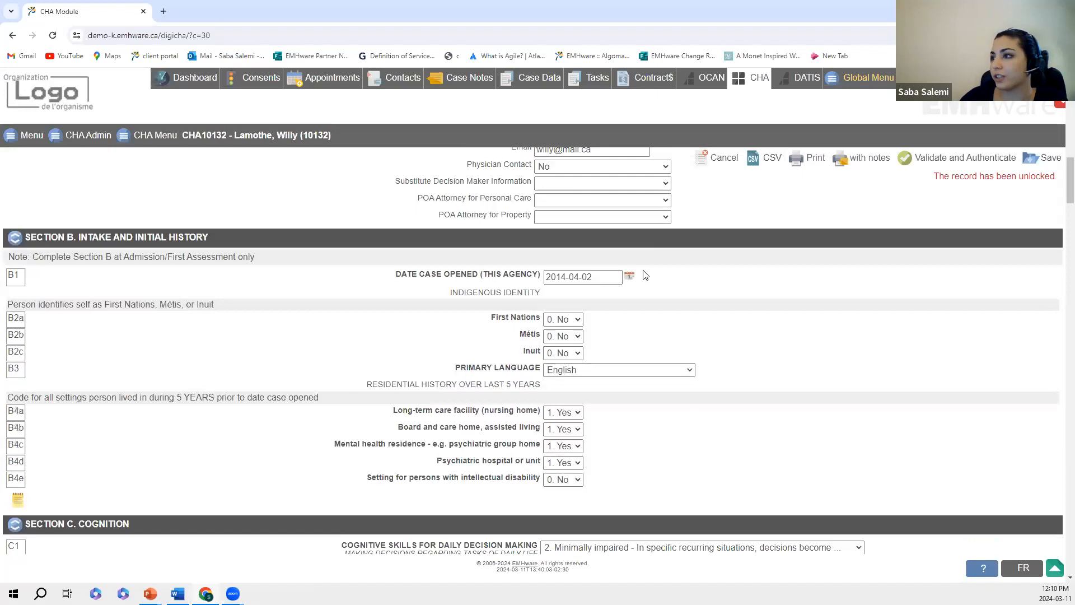
# Examine Sections B to E of the unlocked CHA form, including the answer options for expressions of unrealistic fears
pyautogui.scroll(-4, 646, 274)
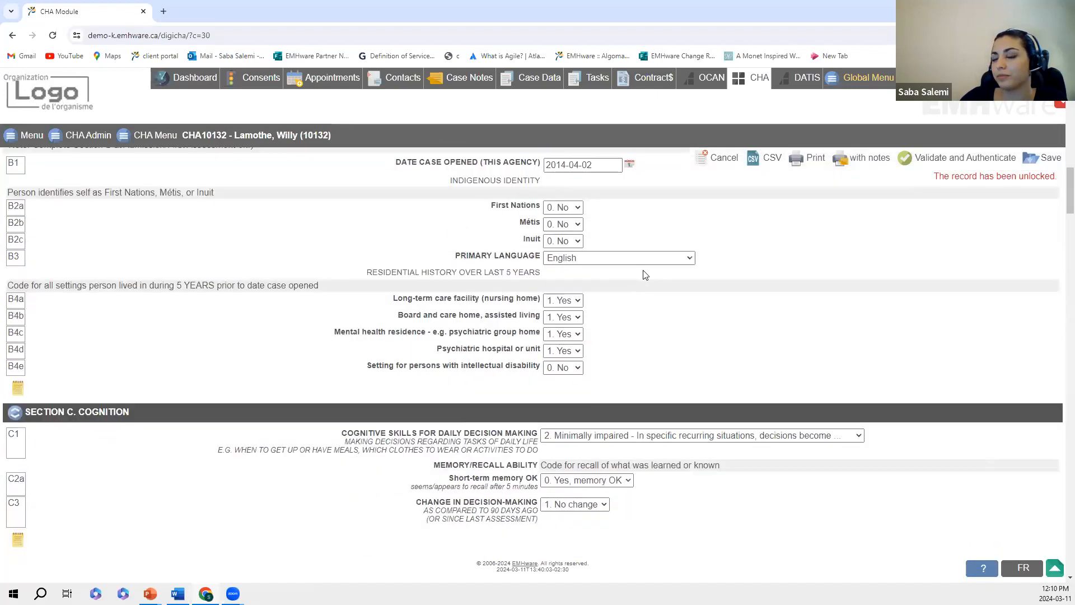
pyautogui.scroll(-1, 645, 274)
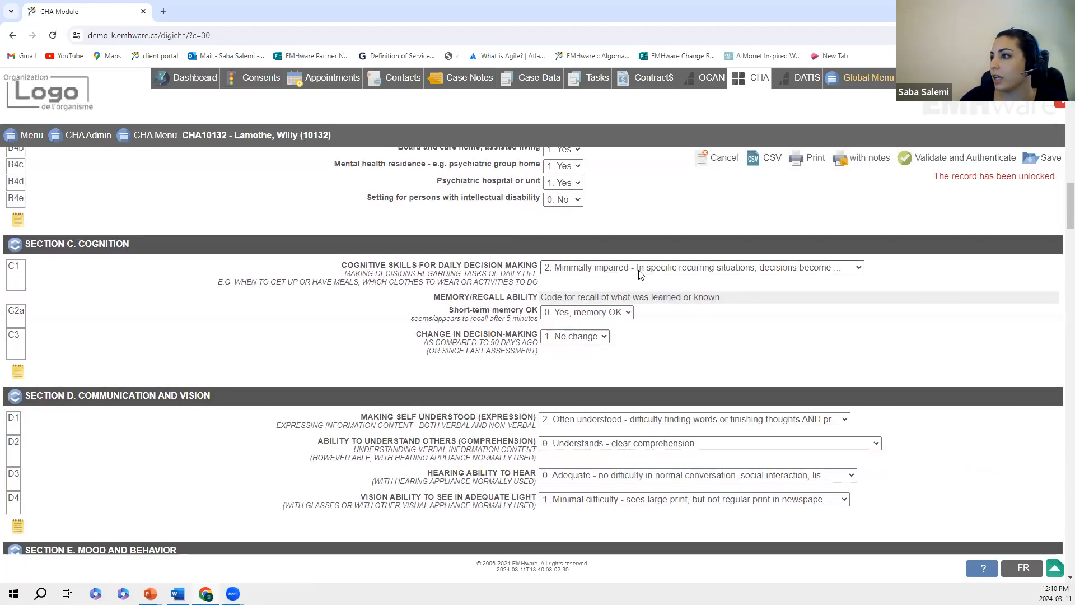
pyautogui.scroll(-1, 640, 275)
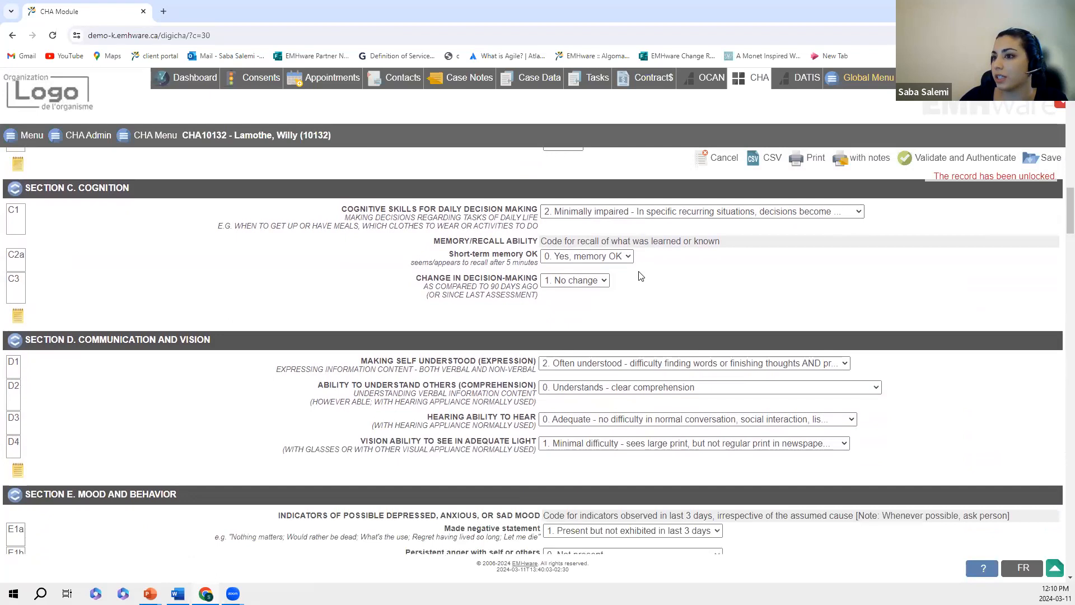
pyautogui.scroll(-2, 640, 275)
pyautogui.scroll(-2, 641, 274)
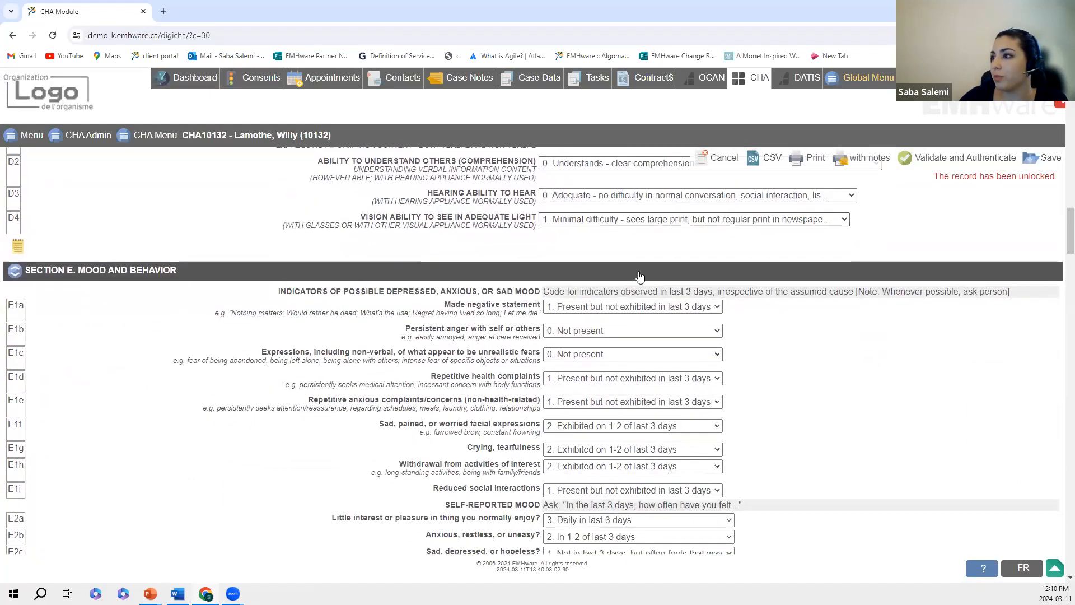
pyautogui.click(625, 355)
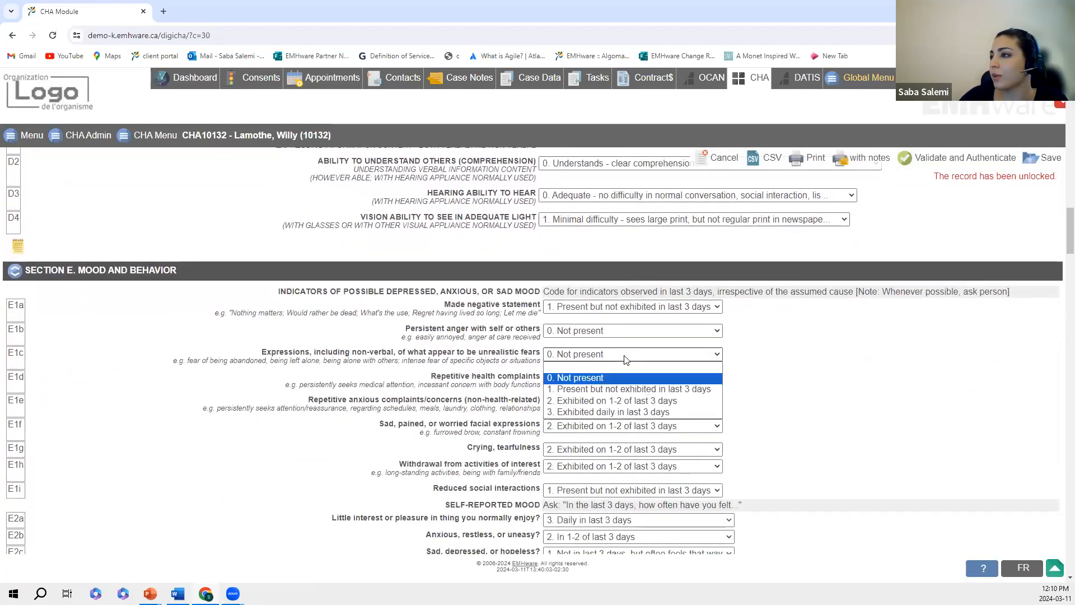
pyautogui.click(763, 350)
pyautogui.scroll(-2, 763, 350)
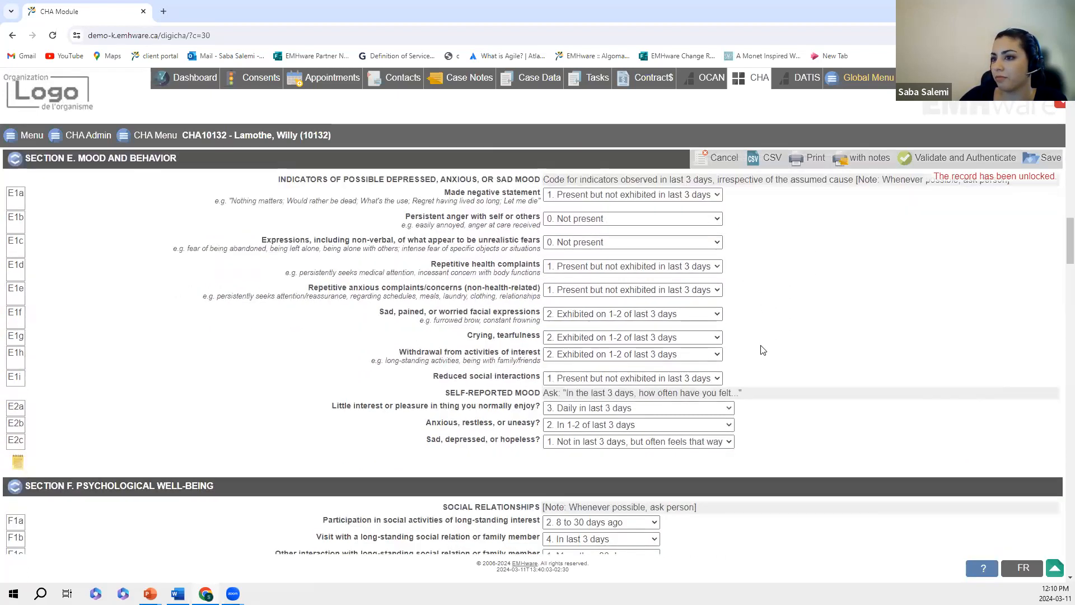
# Examine the CHA form from Section F Psychological Well-Being through Functional Status and Continence to Section I Disease Diagnoses
pyautogui.scroll(-4, 763, 351)
pyautogui.scroll(-1, 763, 350)
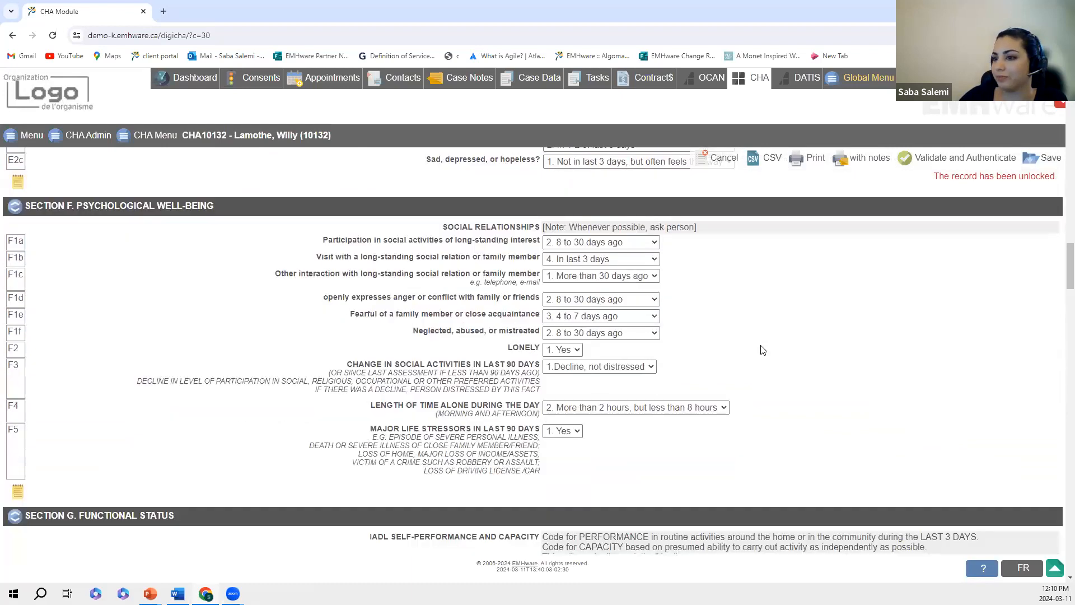
pyautogui.scroll(-6, 763, 350)
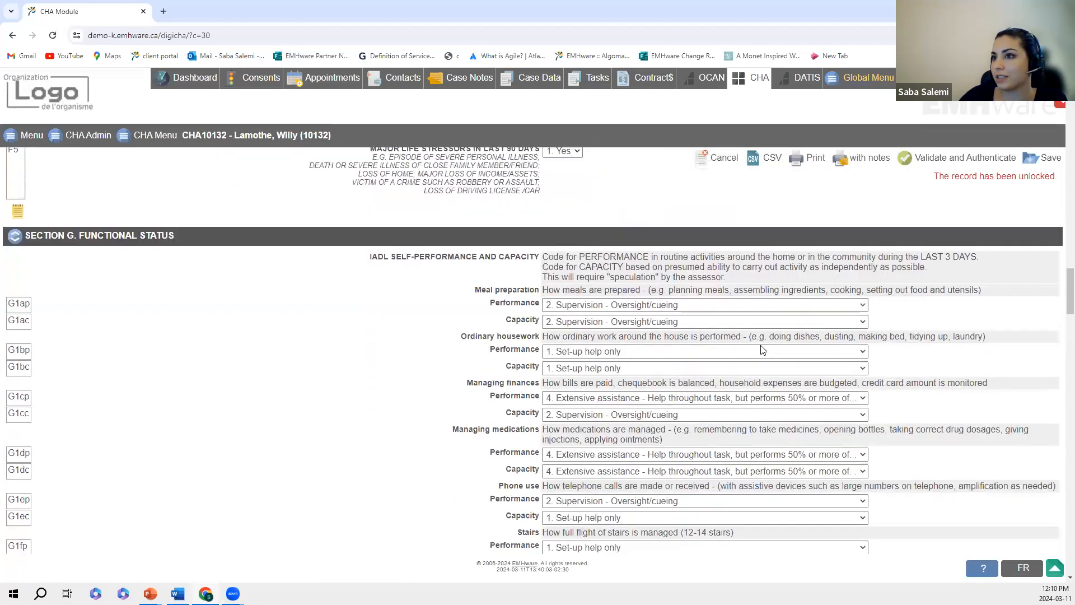
pyautogui.scroll(-5, 762, 349)
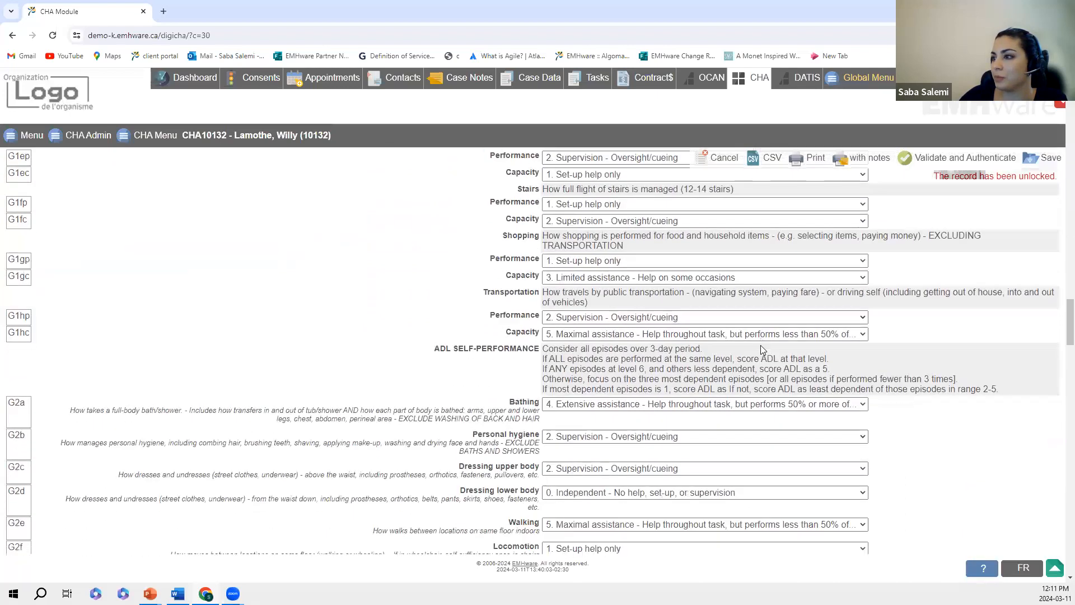
pyautogui.scroll(-4, 762, 348)
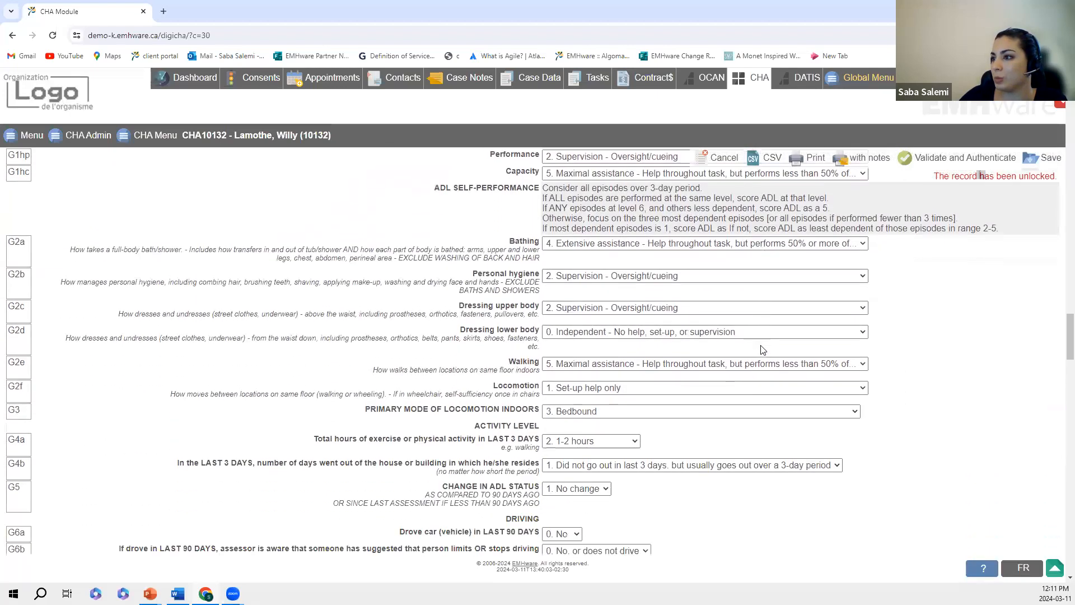
pyautogui.scroll(-2, 761, 350)
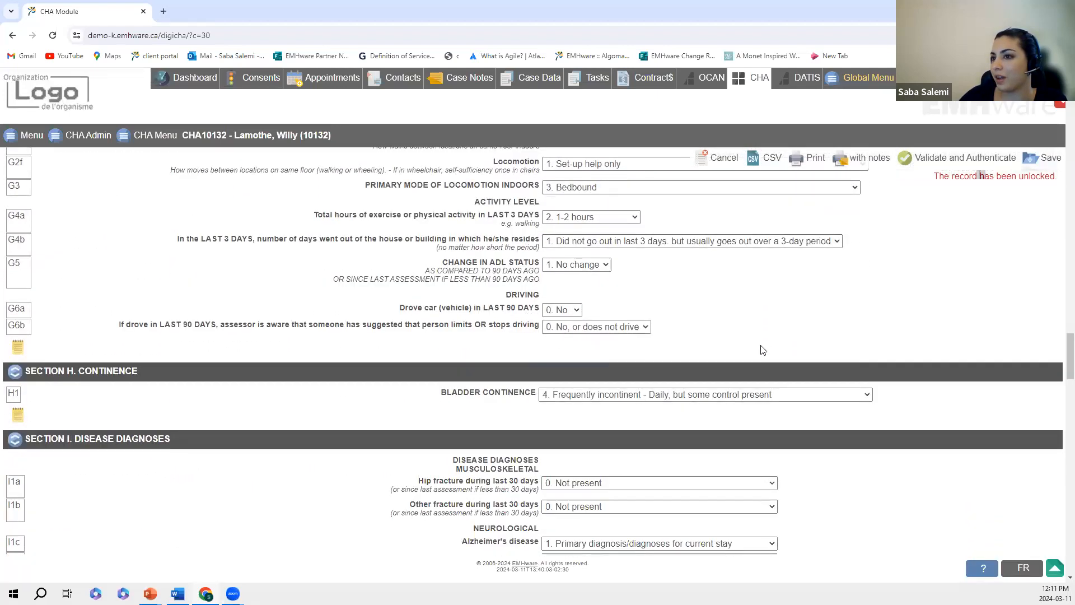
pyautogui.scroll(-2, 763, 350)
pyautogui.scroll(-1, 762, 350)
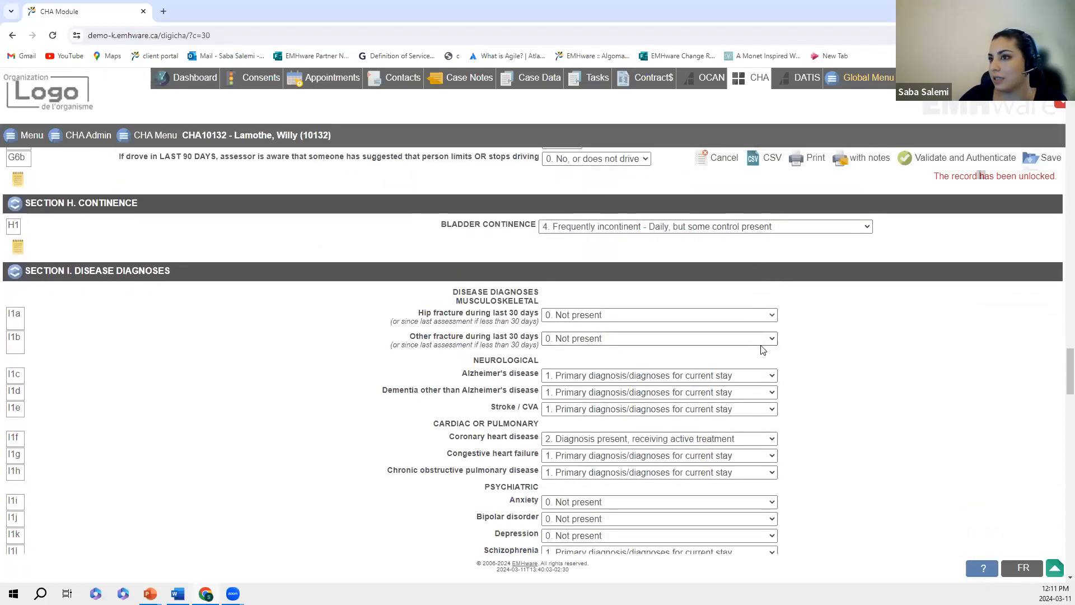
pyautogui.scroll(-1, 762, 351)
pyautogui.scroll(-3, 762, 350)
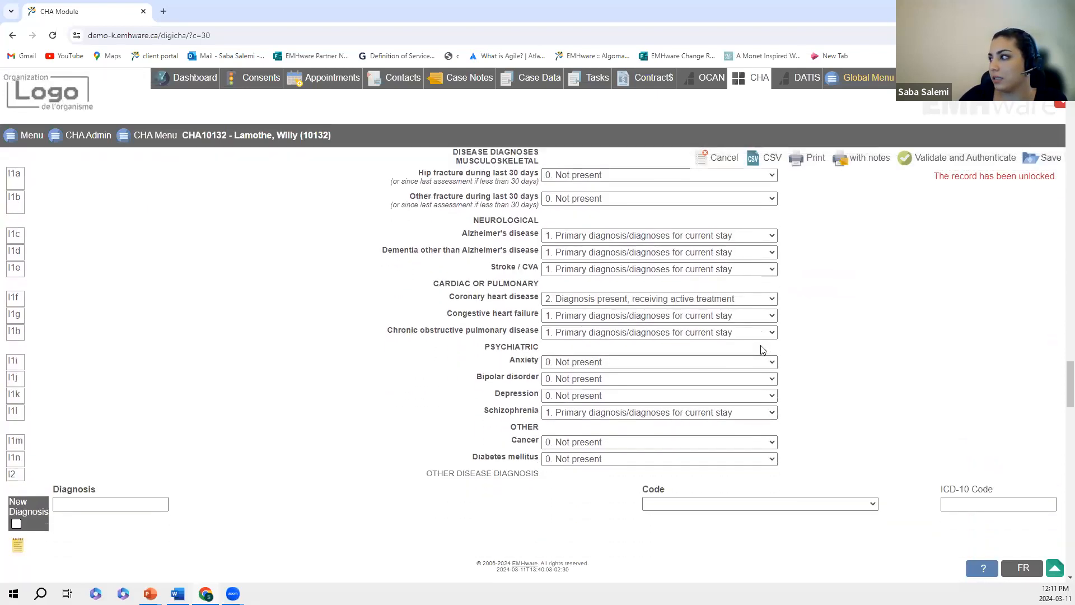
pyautogui.scroll(-3, 762, 350)
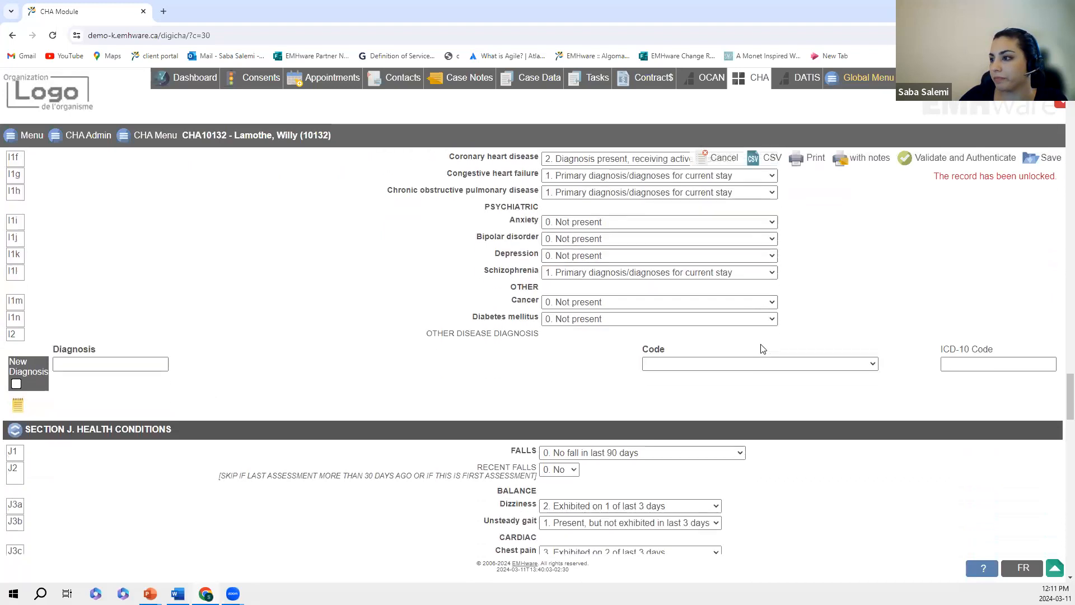
# Examine the remaining CHA sections from Section J Health Conditions through Medications and Discharge to Section Q Assessment Information
pyautogui.scroll(-5, 763, 348)
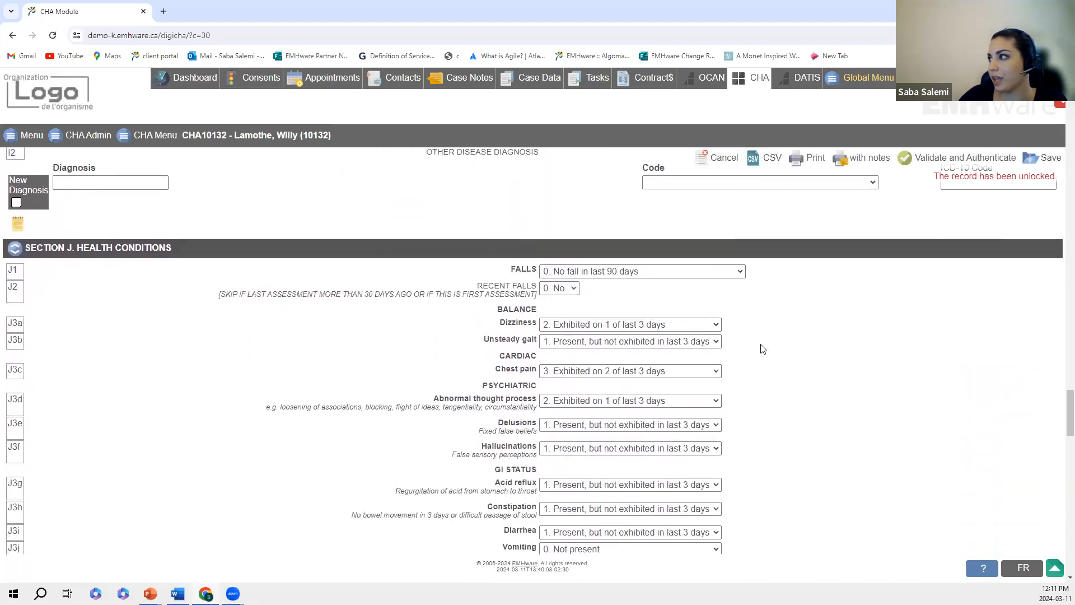
pyautogui.scroll(-4, 763, 349)
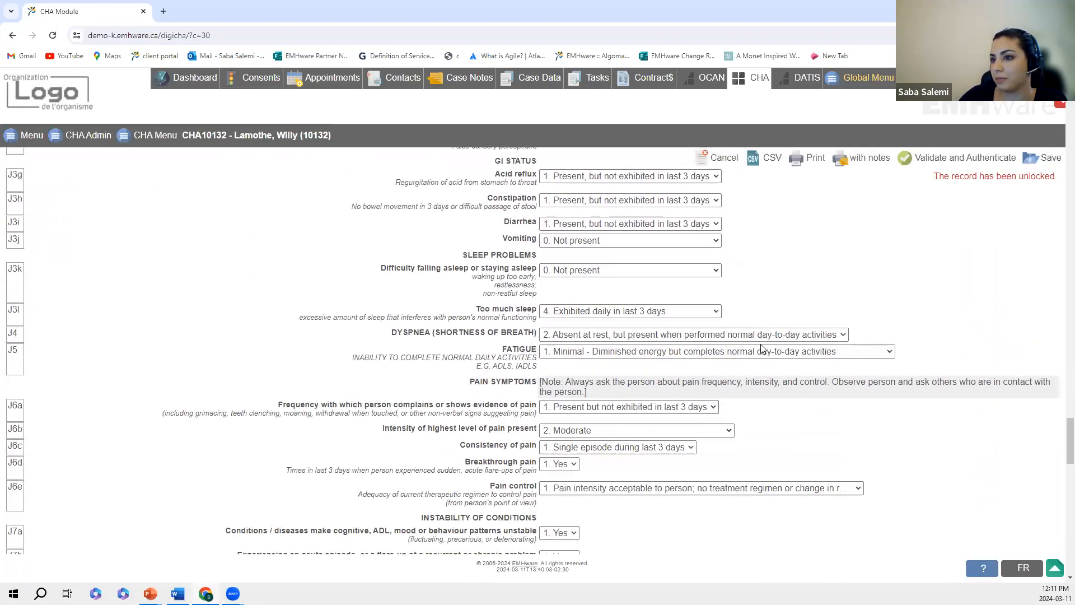
pyautogui.scroll(-4, 762, 349)
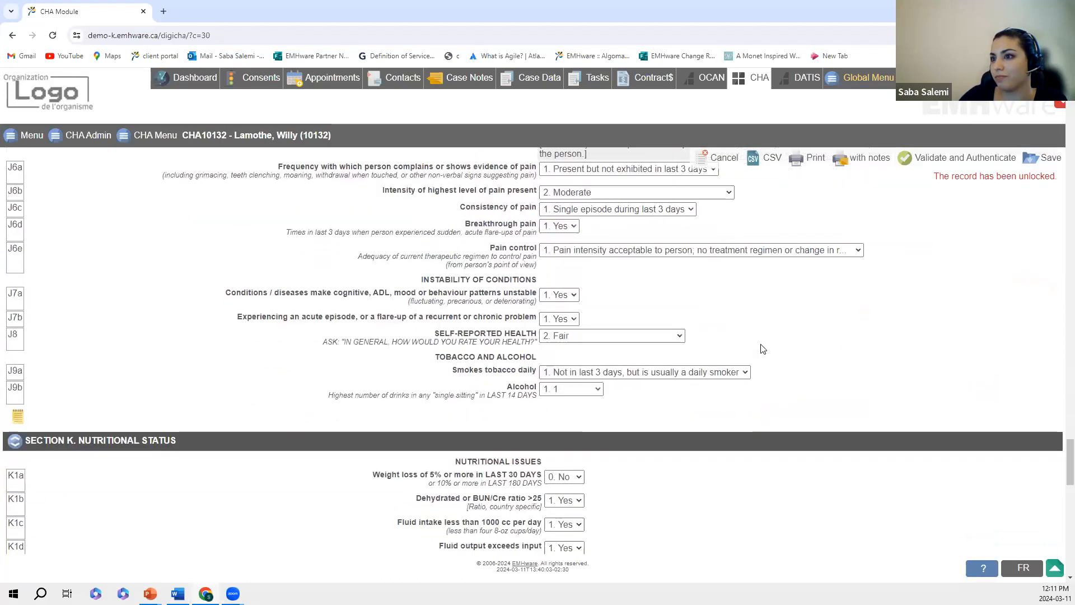
pyautogui.scroll(-3, 763, 348)
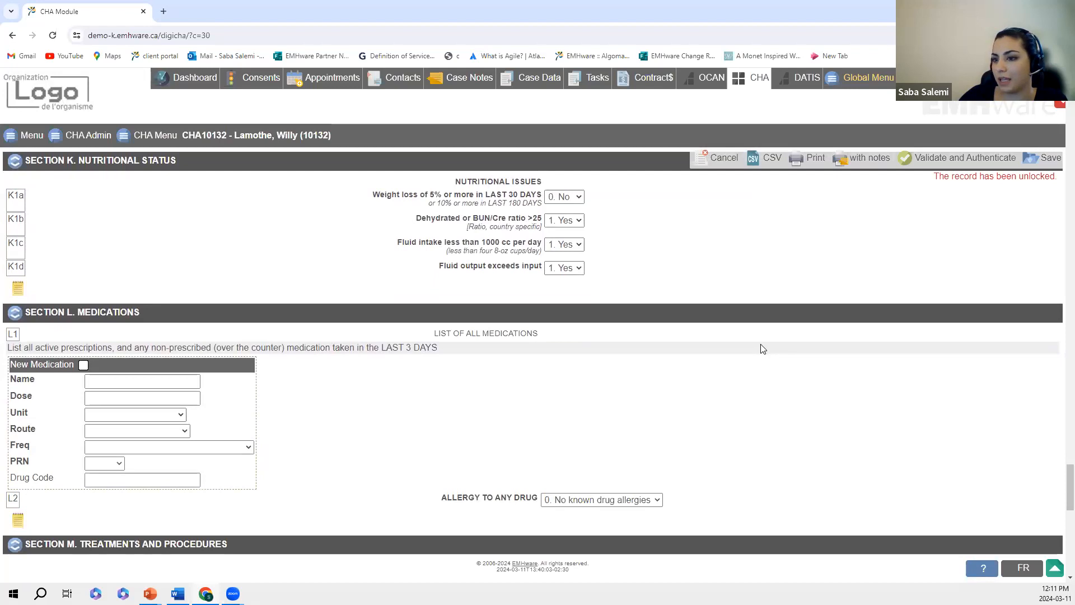
pyautogui.scroll(-4, 763, 349)
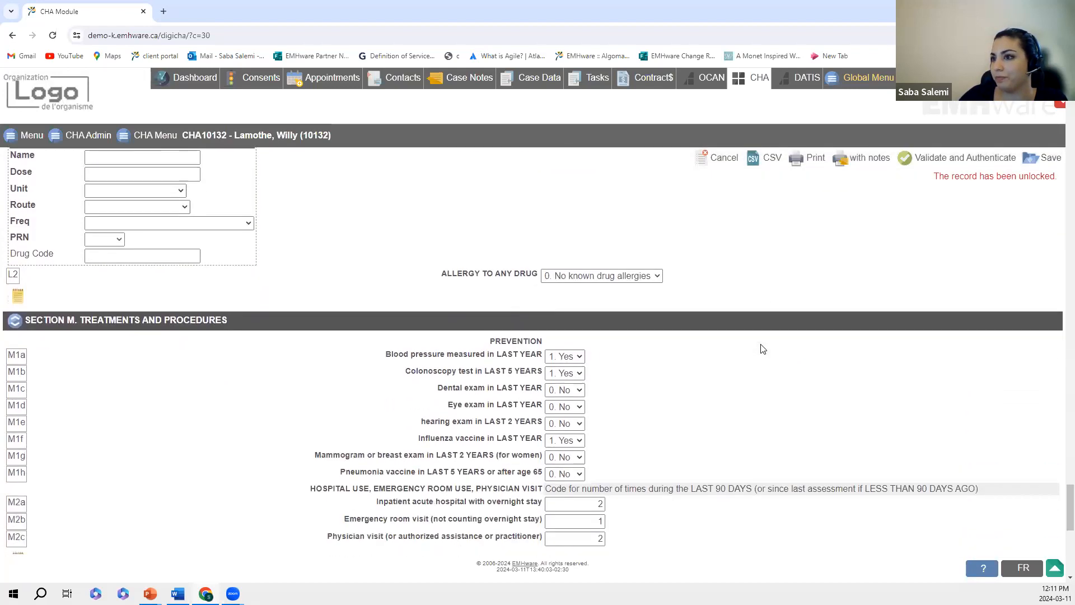
pyautogui.scroll(-2, 763, 349)
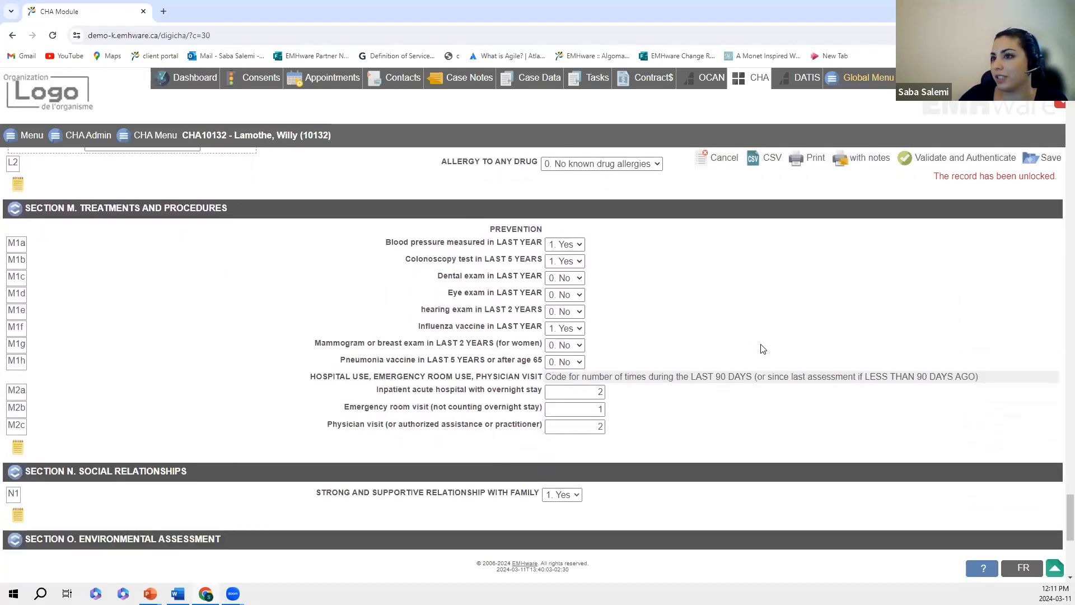
pyautogui.scroll(-2, 761, 346)
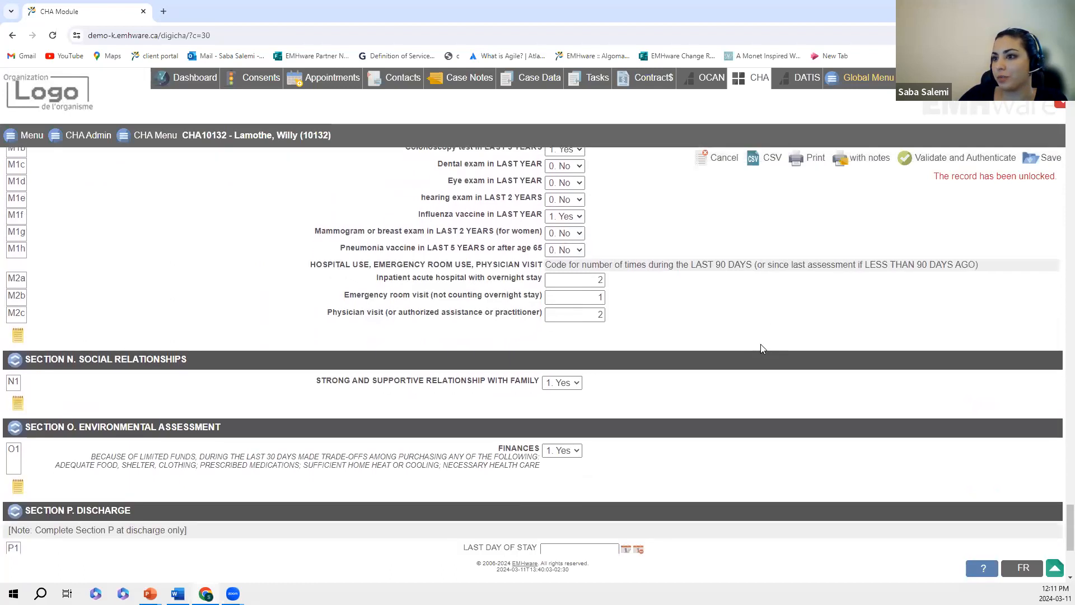
pyautogui.scroll(-1, 761, 349)
pyautogui.scroll(-1, 761, 349)
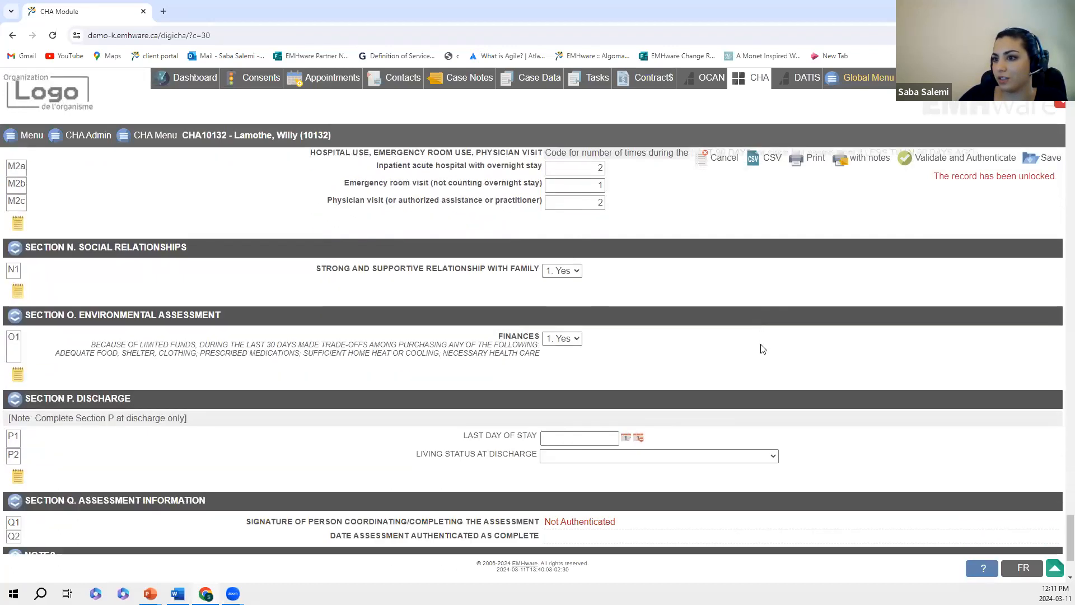
pyautogui.scroll(1, 763, 349)
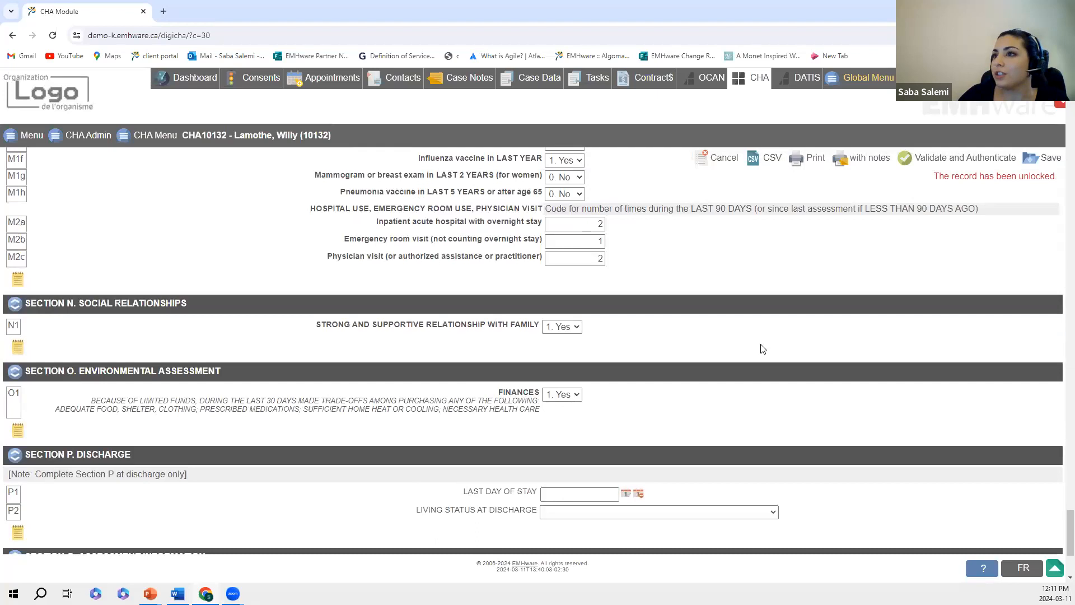
pyautogui.scroll(1, 762, 349)
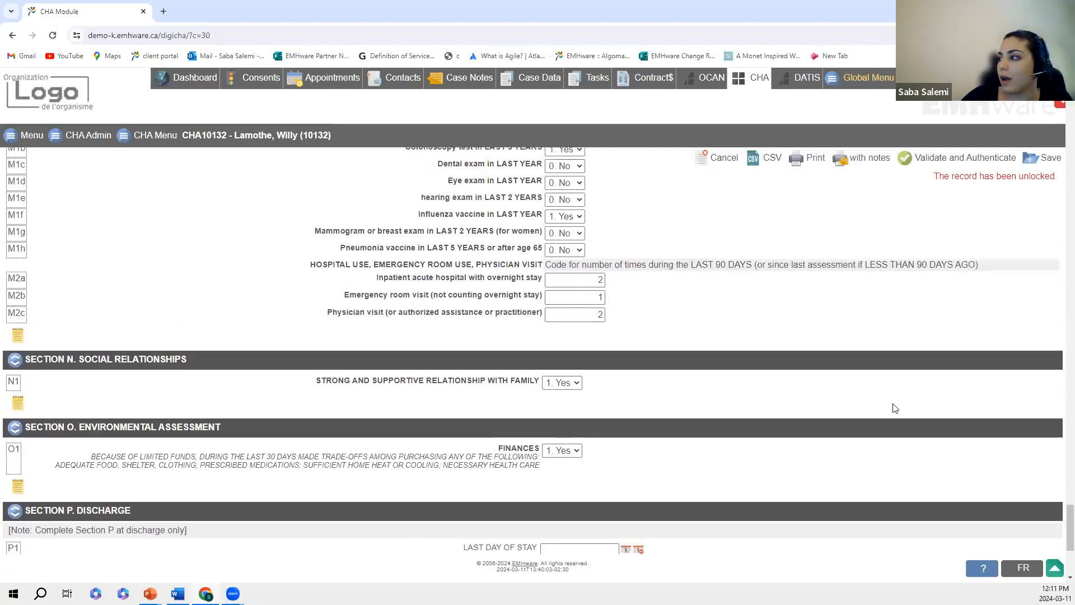
# Open the CHA-FS supplement of this assessment and view its Section A Identification Information
pyautogui.scroll(10, 1060, 529)
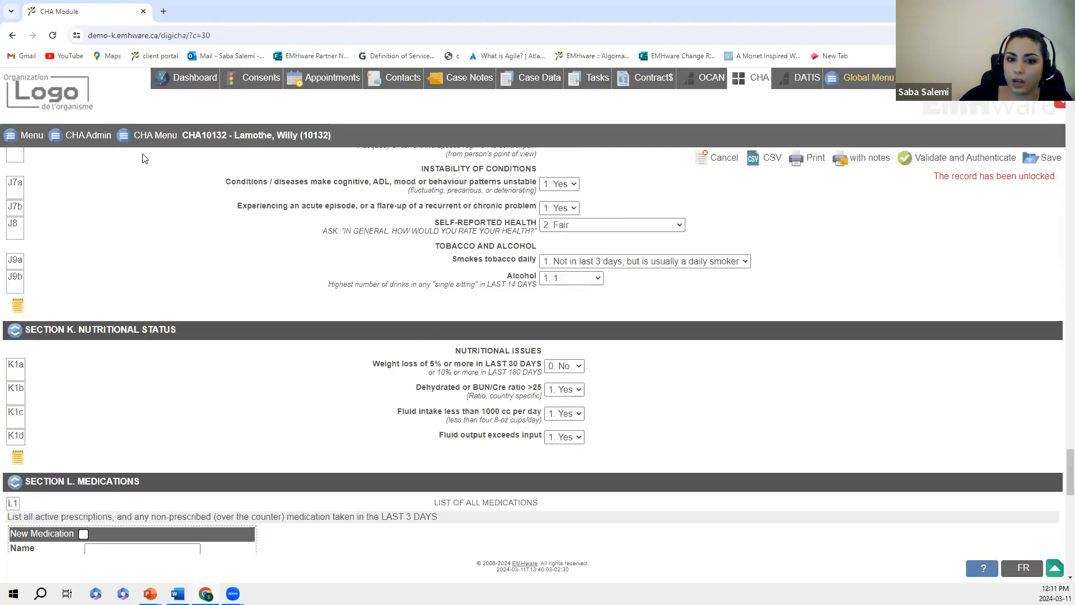
pyautogui.click(140, 136)
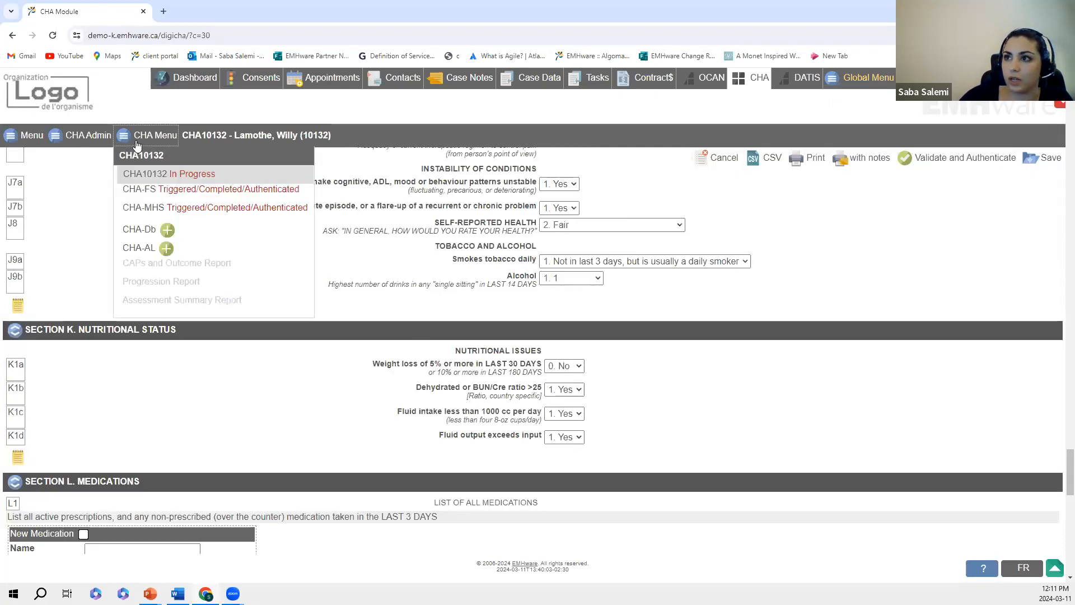
pyautogui.click(149, 194)
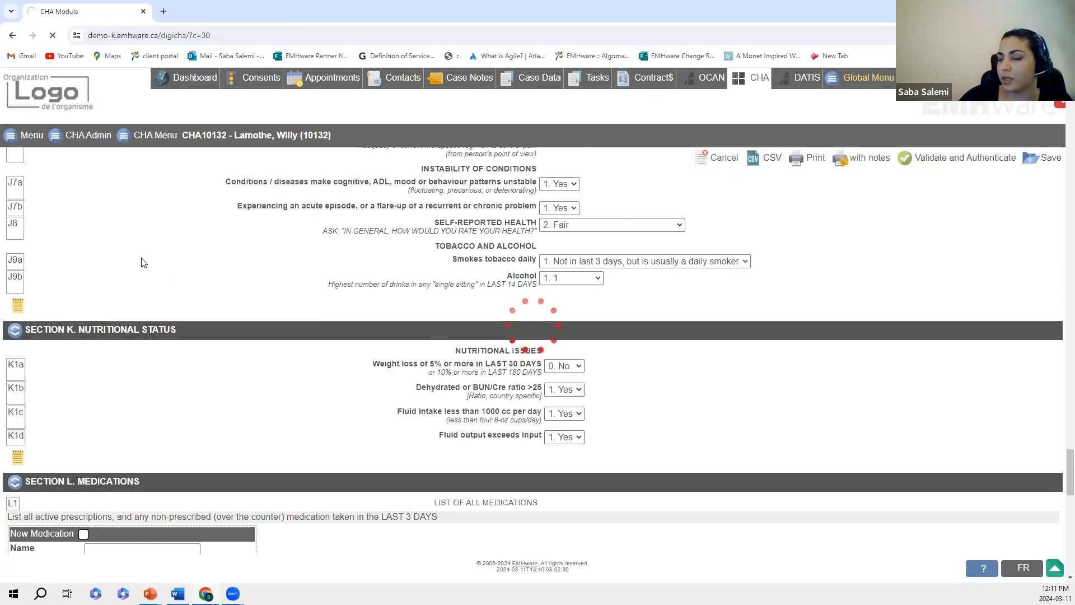
pyautogui.scroll(-1, 295, 336)
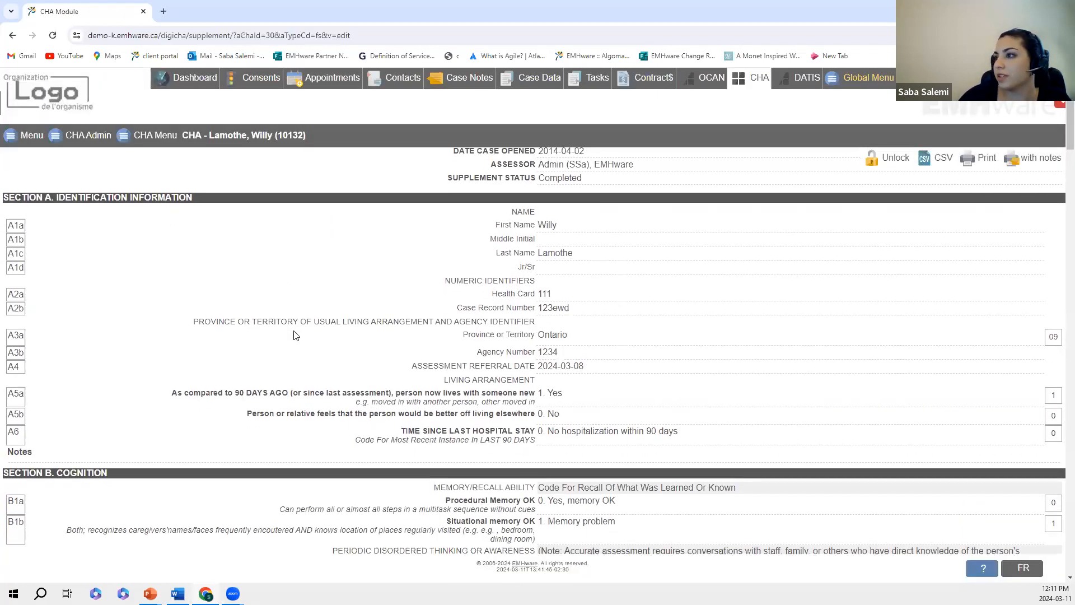
pyautogui.scroll(-1, 294, 334)
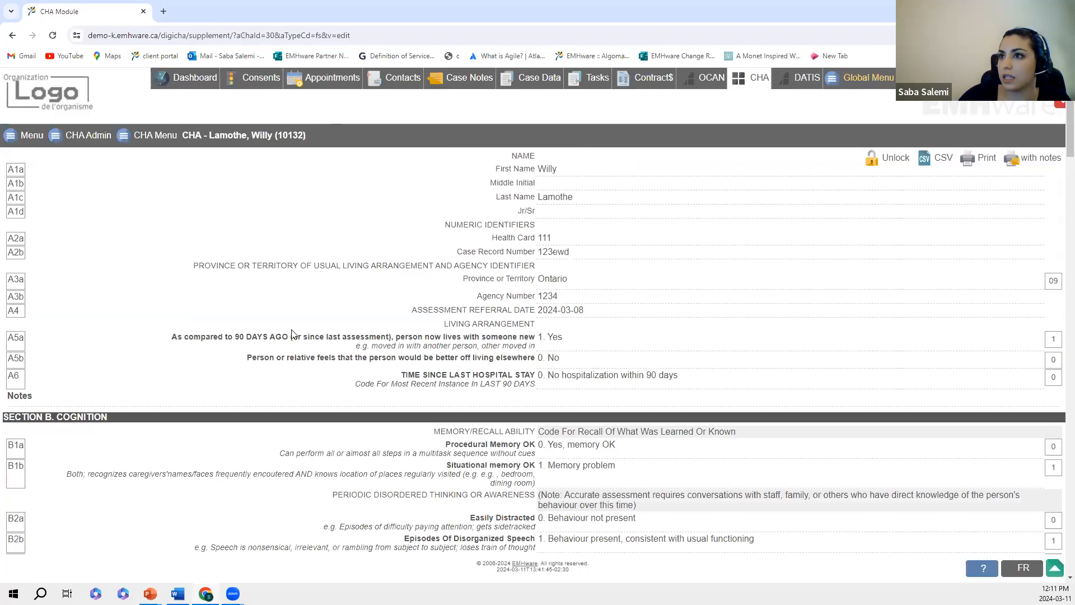
# Check the supplement statuses of this CHA, then examine the CHA-FS supplement from Section A through Section H Oral and Nutritional Status
pyautogui.click(151, 145)
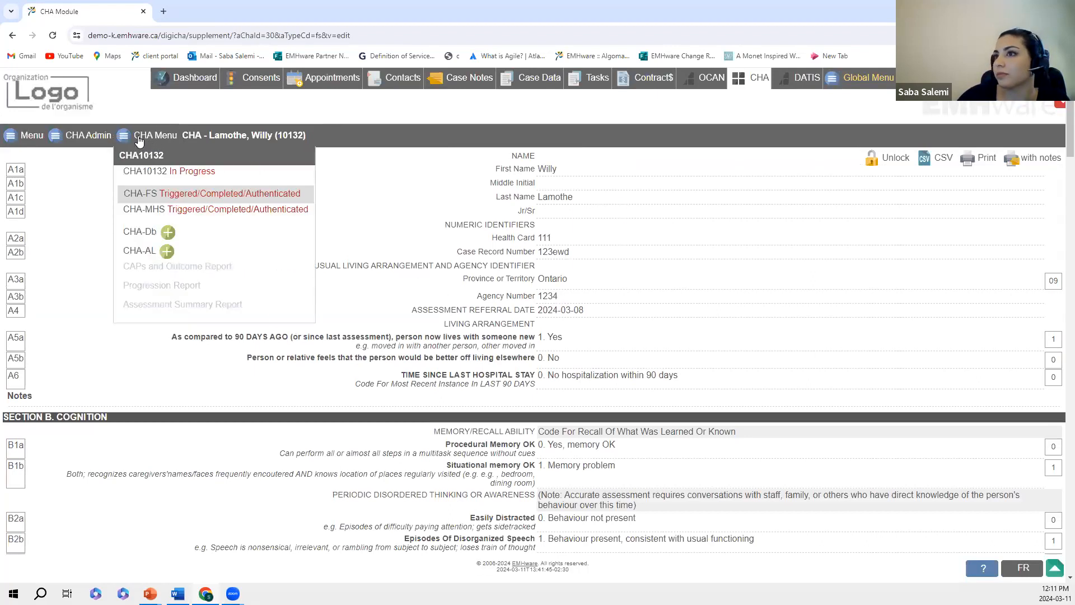
pyautogui.scroll(-5, 391, 286)
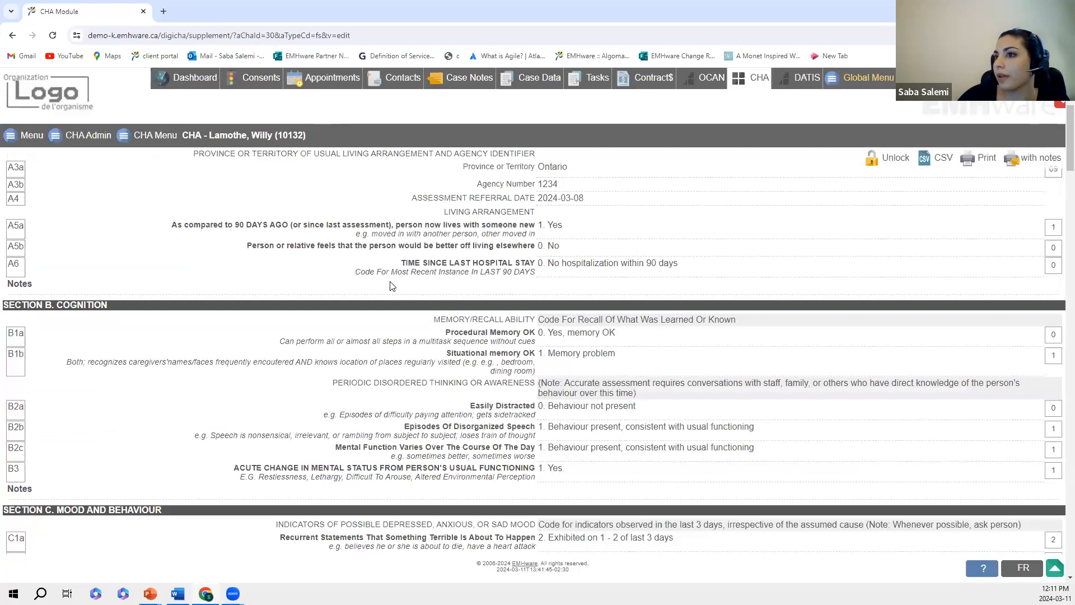
pyautogui.scroll(-5, 391, 282)
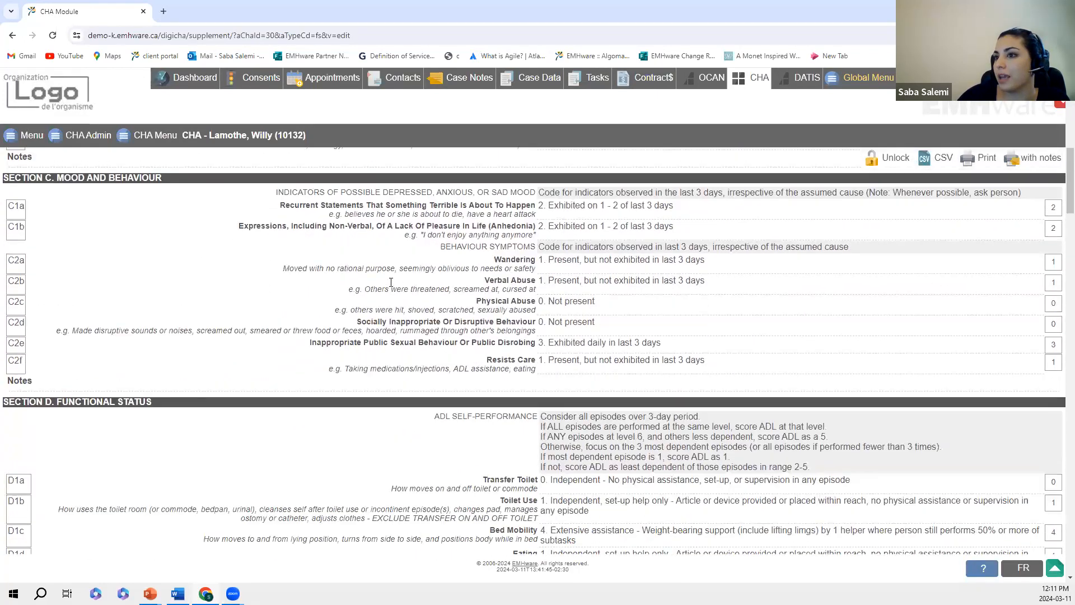
pyautogui.scroll(-5, 391, 282)
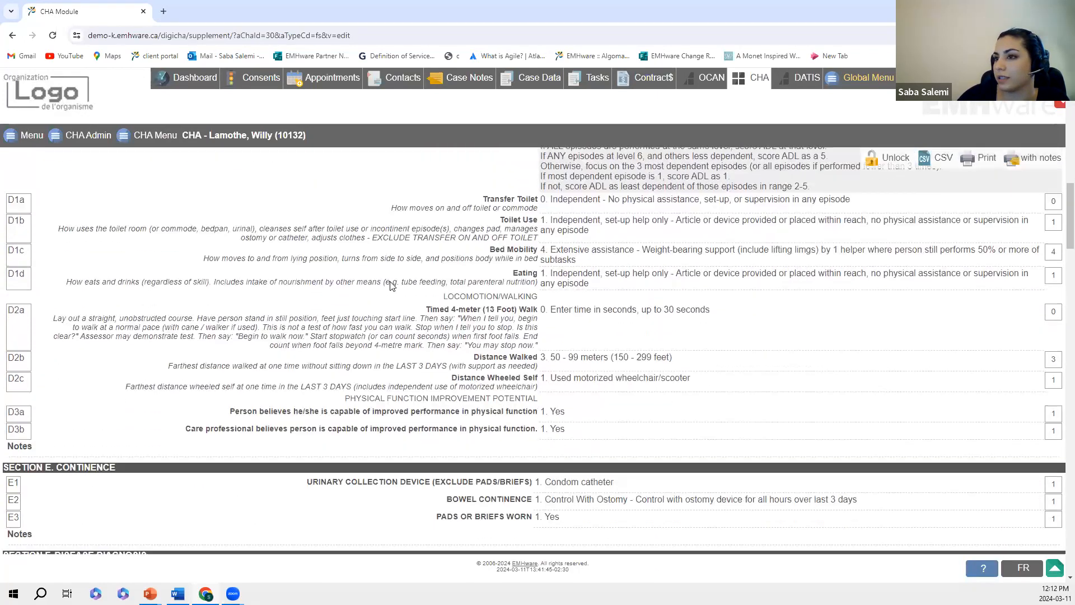
pyautogui.scroll(-4, 391, 283)
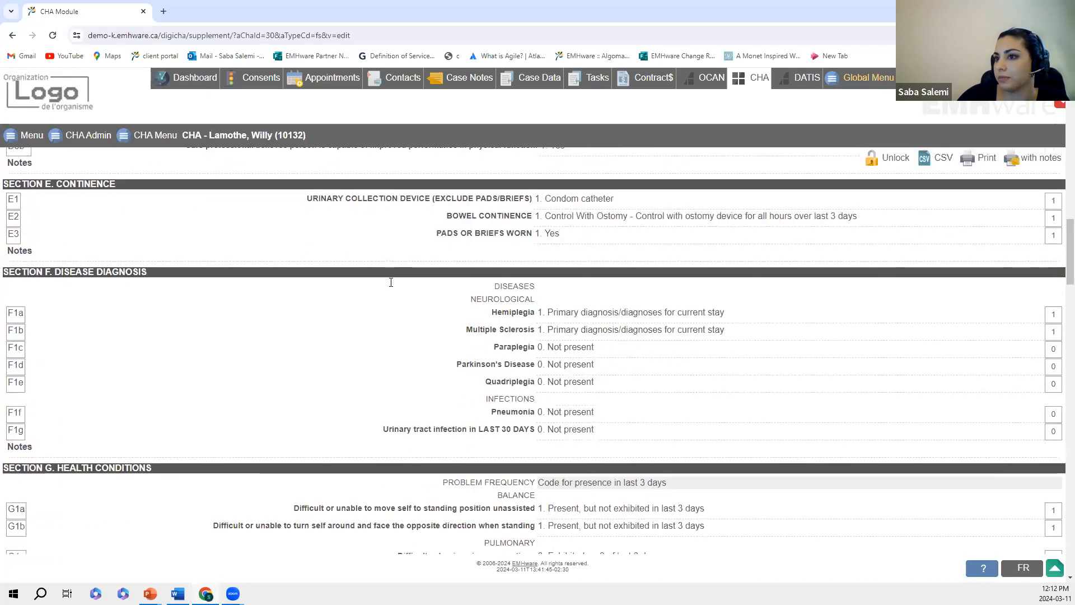
pyautogui.scroll(-4, 391, 286)
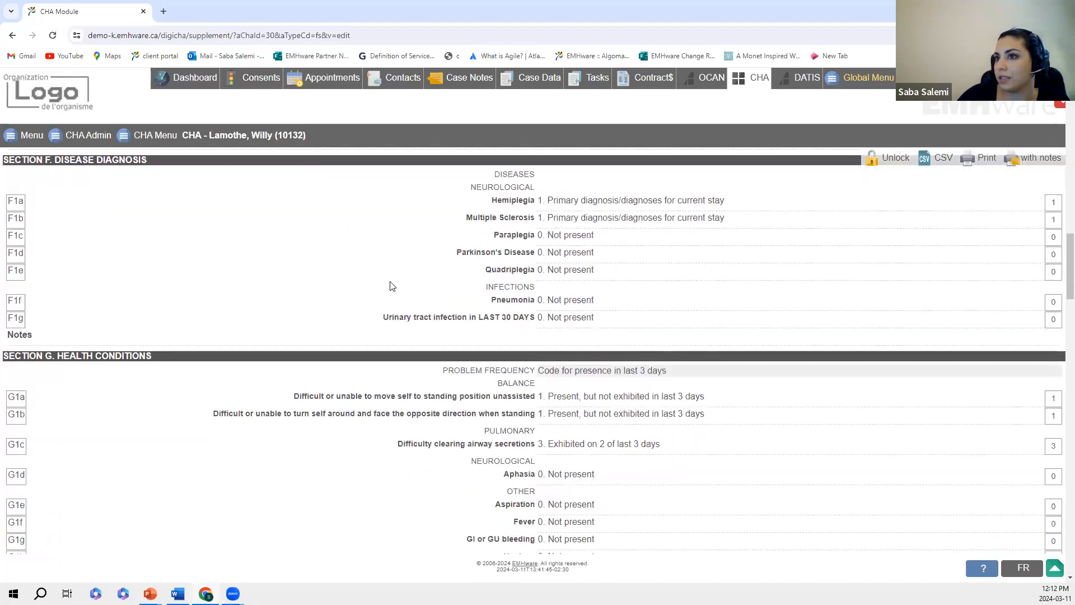
pyautogui.scroll(-1, 391, 286)
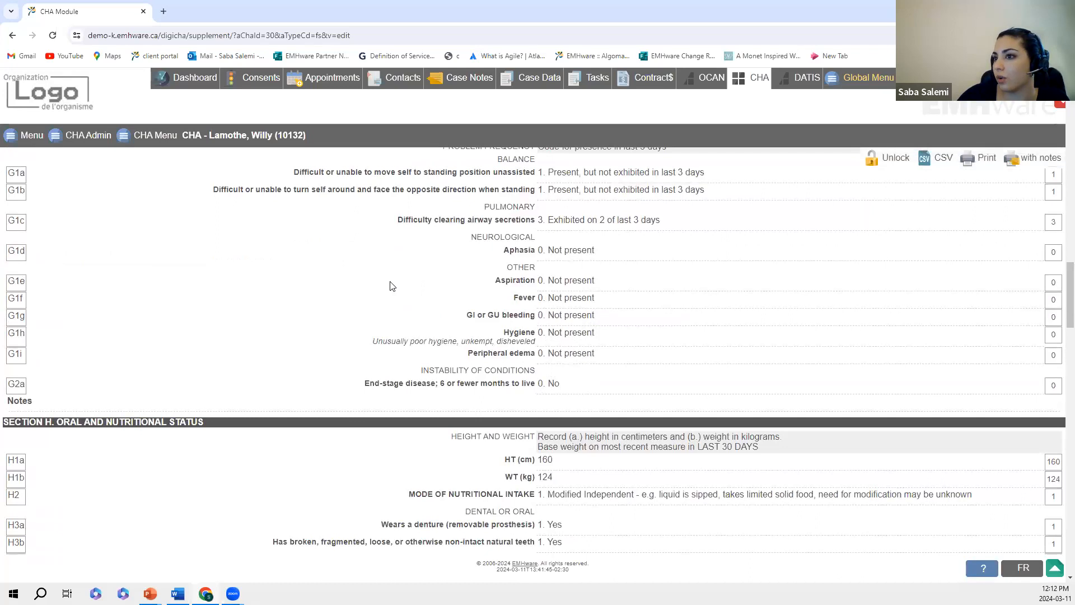
pyautogui.scroll(-2, 391, 286)
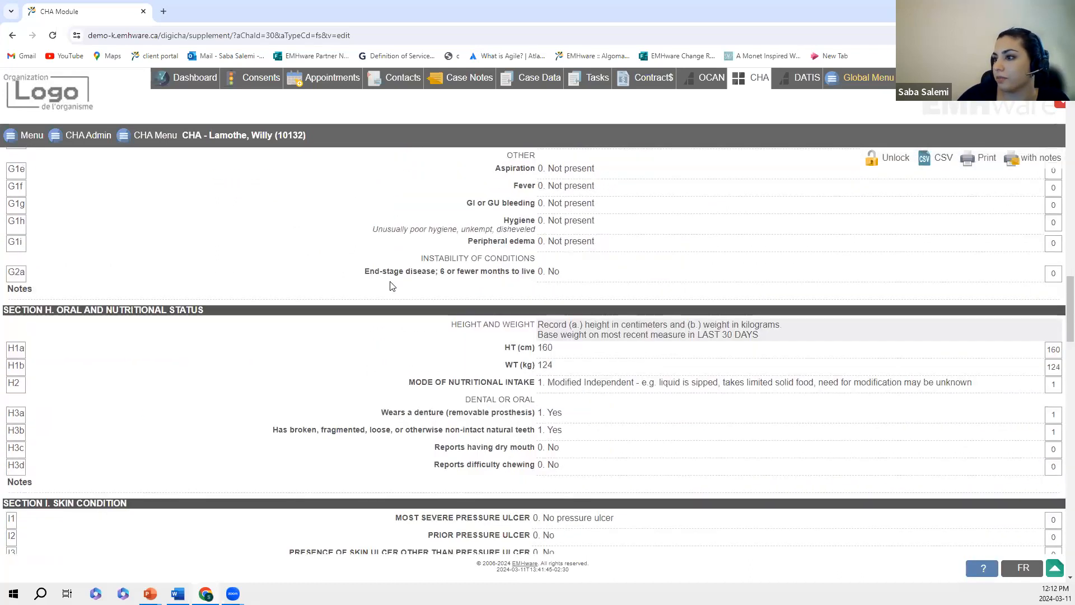
pyautogui.scroll(-1, 391, 286)
# Examine the CHA-FS supplement from Section I Skin Condition through Treatments, Responsibility and Social Supports to Section N Environmental Assessment
pyautogui.scroll(-4, 391, 287)
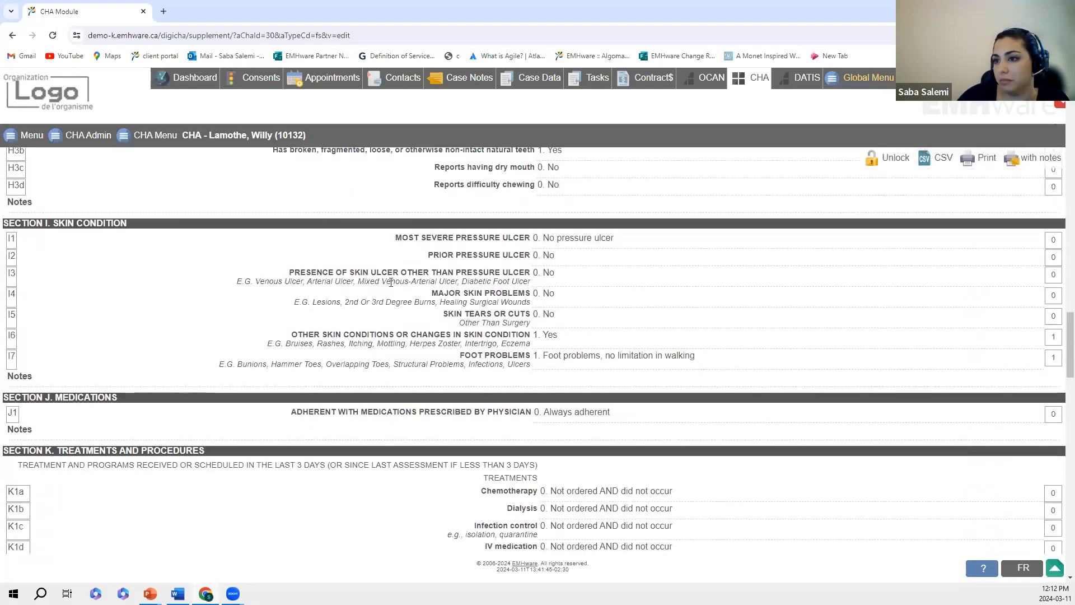
pyautogui.scroll(-3, 391, 283)
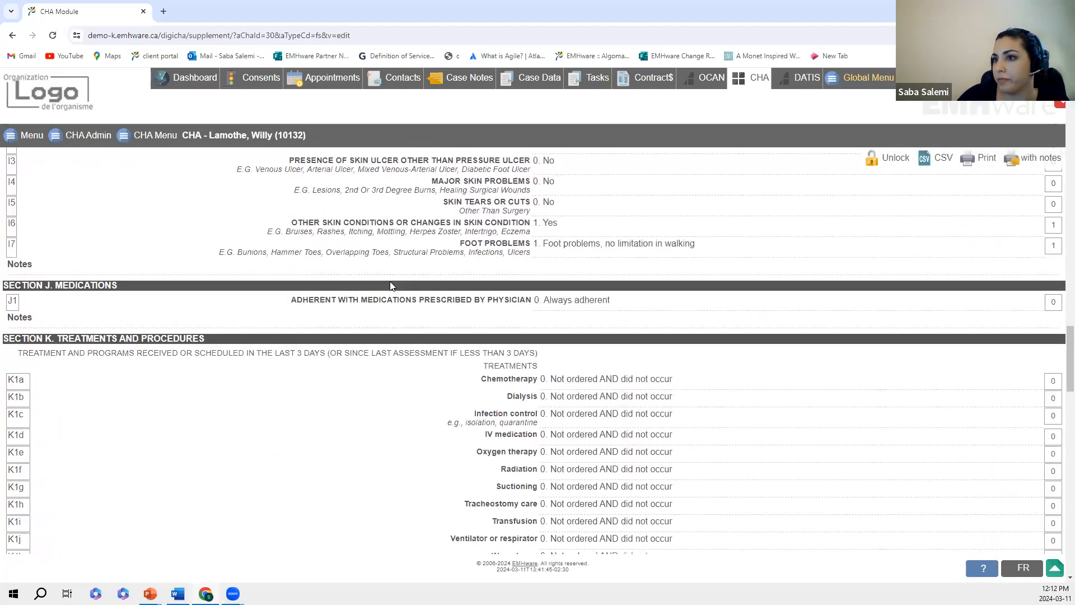
pyautogui.scroll(-2, 391, 285)
pyautogui.scroll(-8, 391, 286)
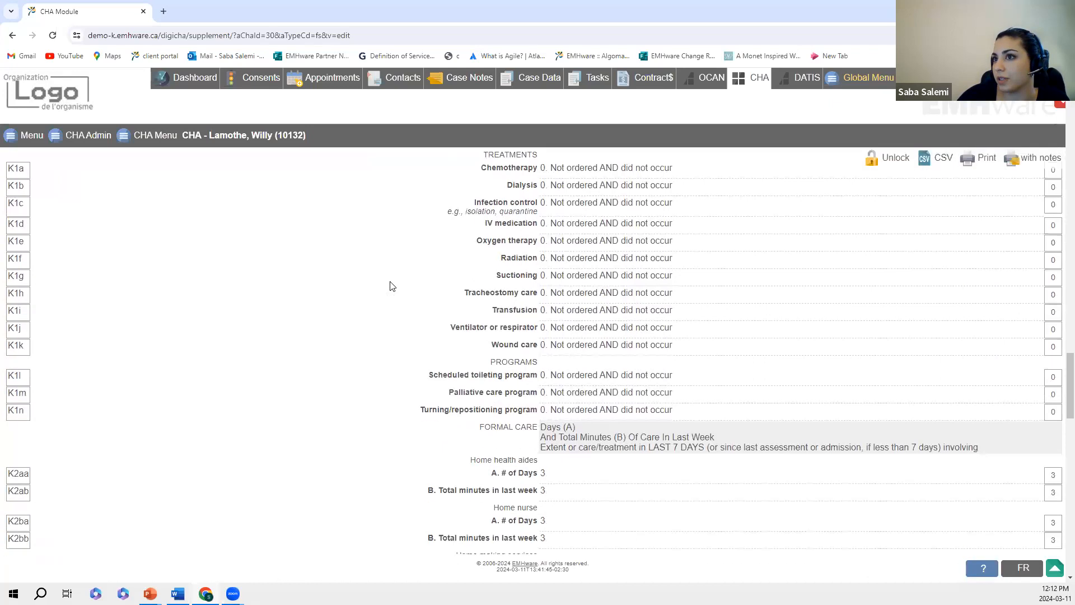
pyautogui.scroll(-4, 391, 286)
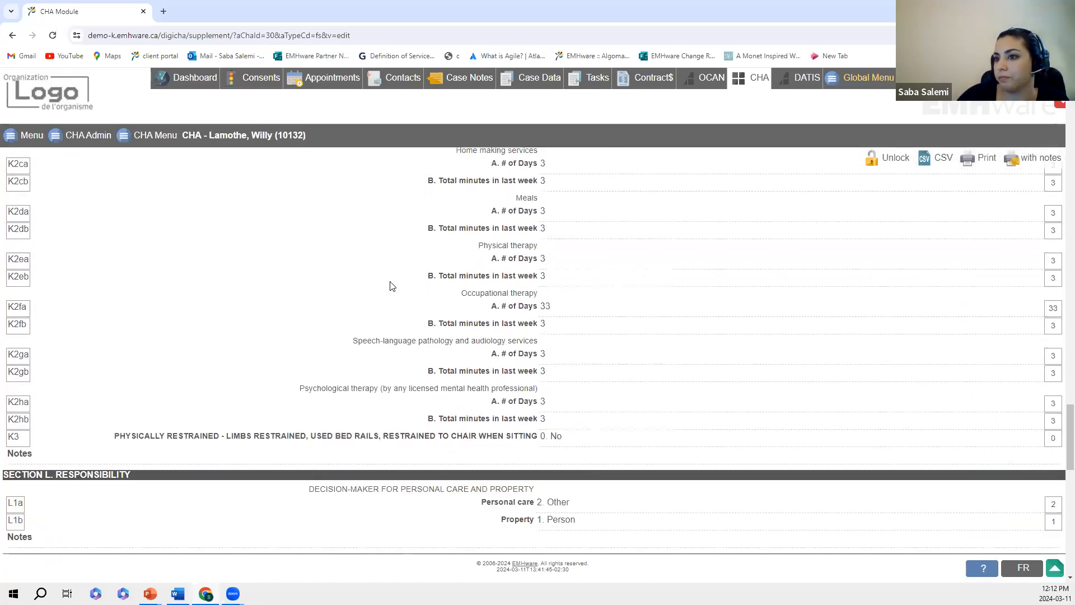
pyautogui.scroll(-5, 391, 286)
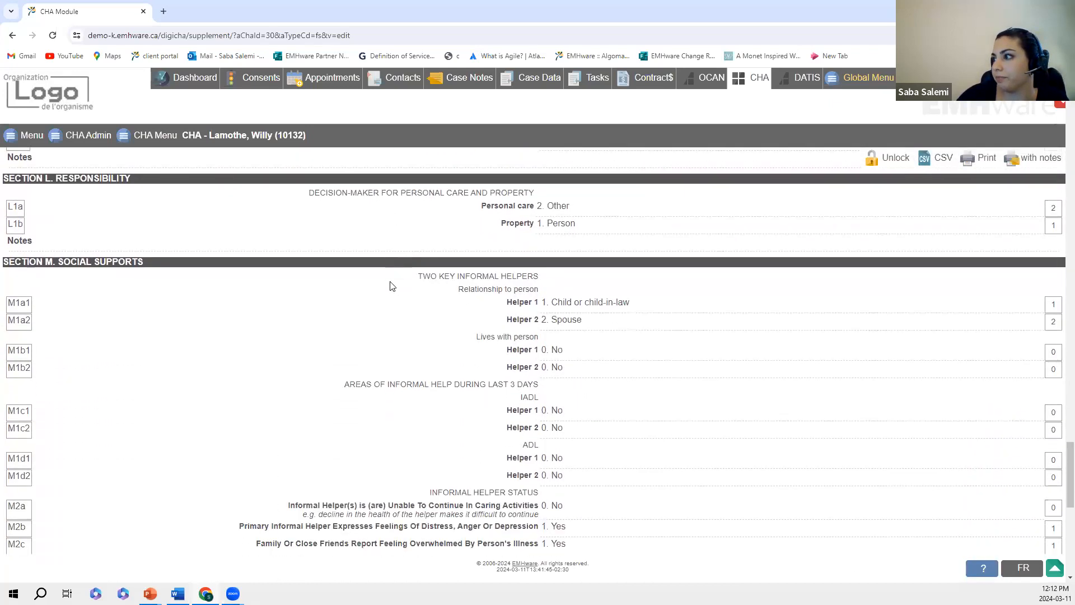
pyautogui.scroll(-1, 391, 286)
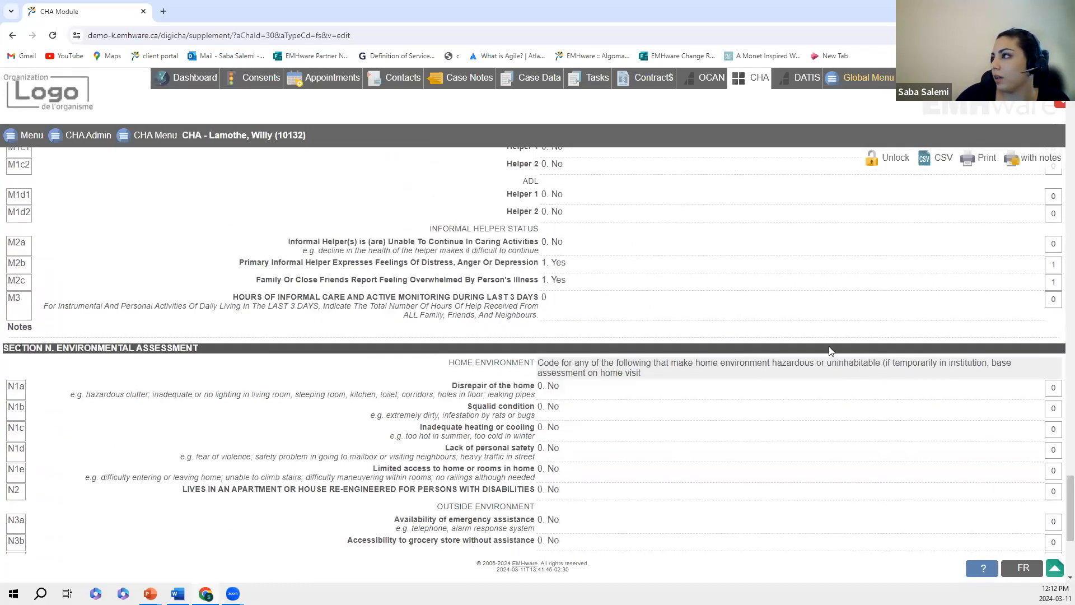
# Return to the in-progress main CHA assessment, then validate and authenticate it
pyautogui.click(1056, 568)
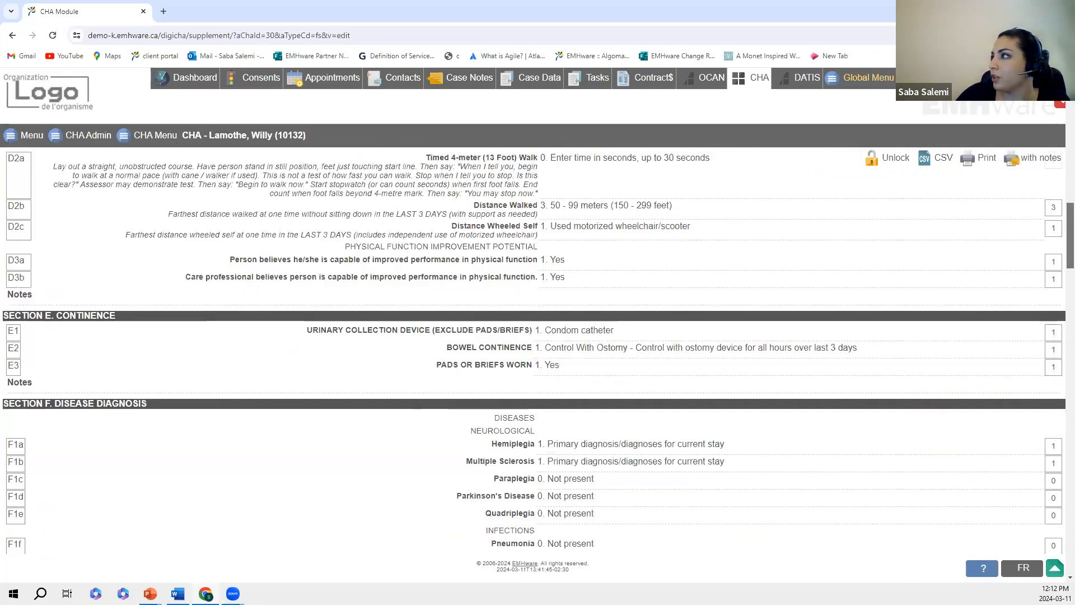
pyautogui.click(134, 136)
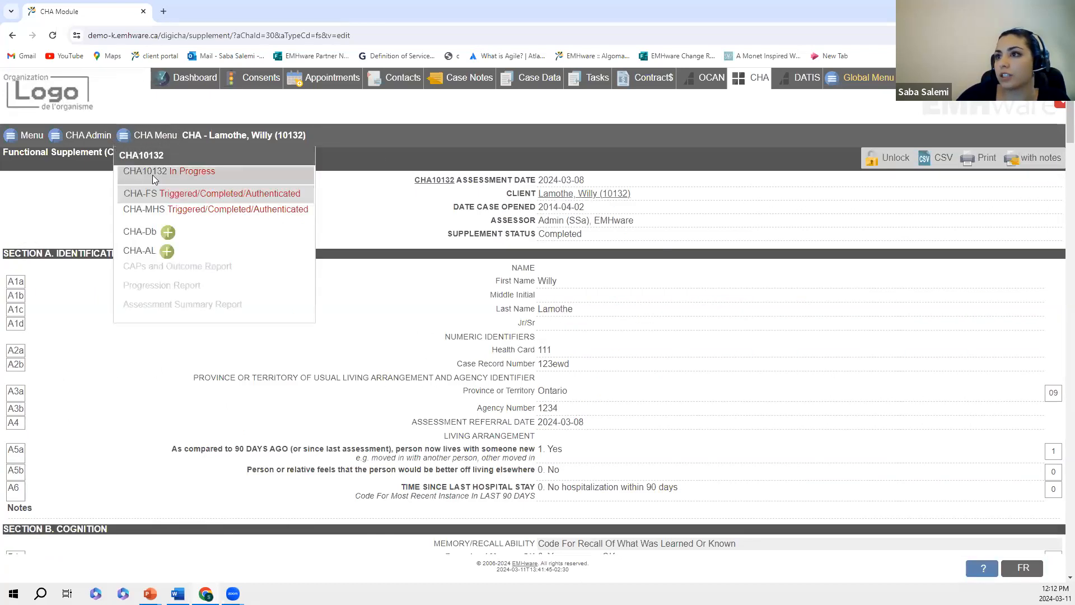
pyautogui.click(152, 171)
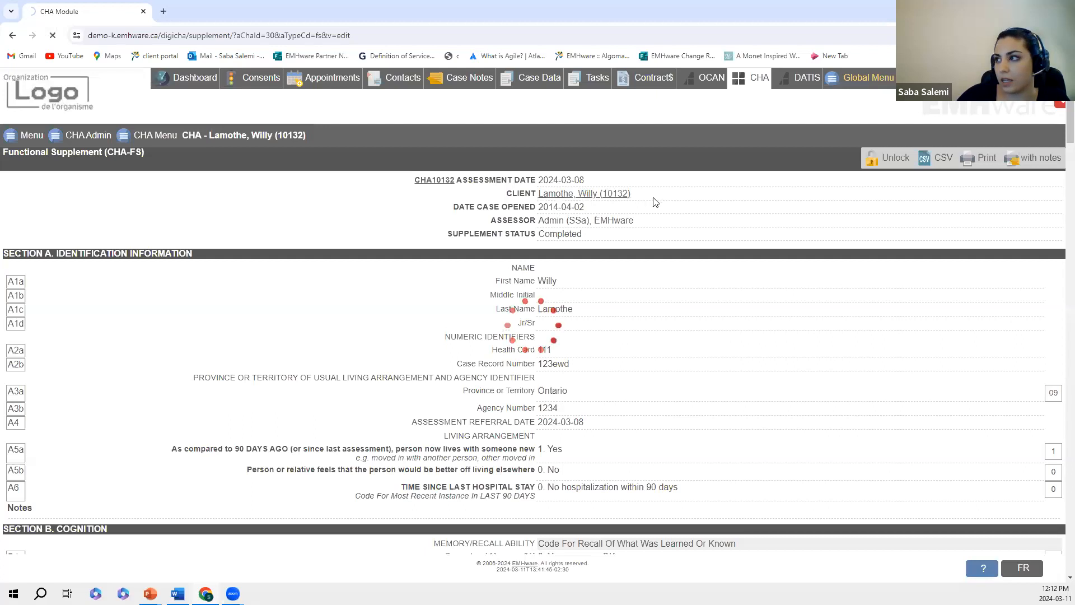
pyautogui.click(922, 162)
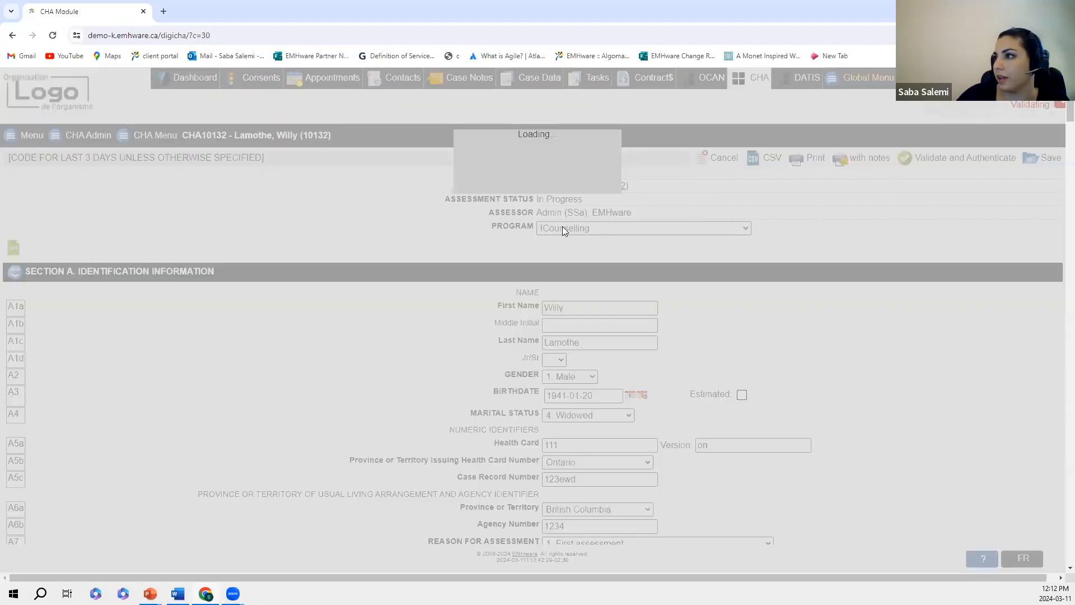
pyautogui.click(507, 214)
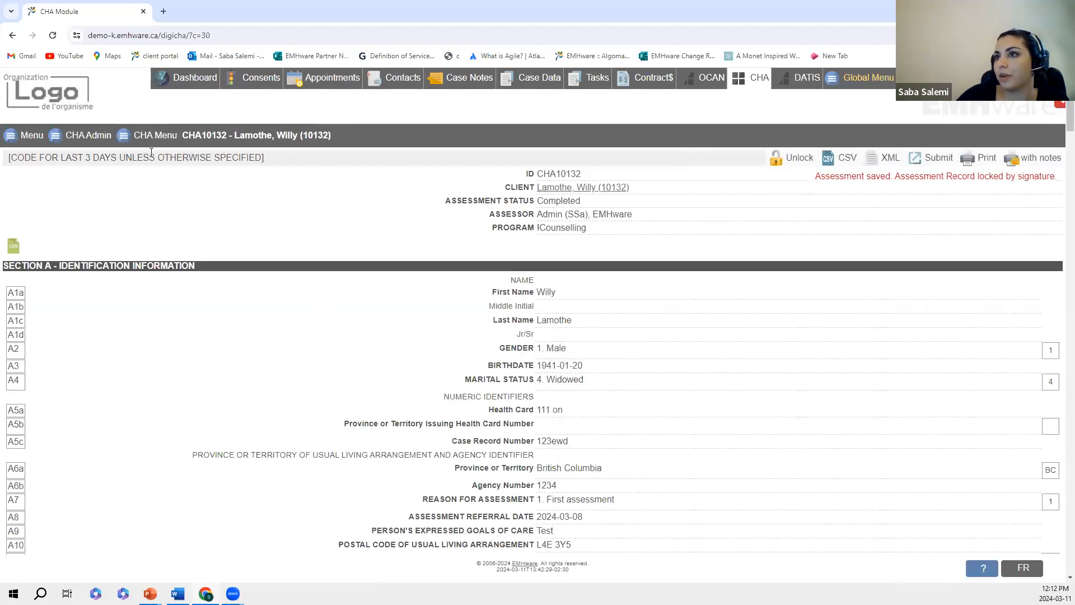
# Open the CAPs and Outcomes Report for the completed CHA assessment in a maximized window
pyautogui.click(149, 135)
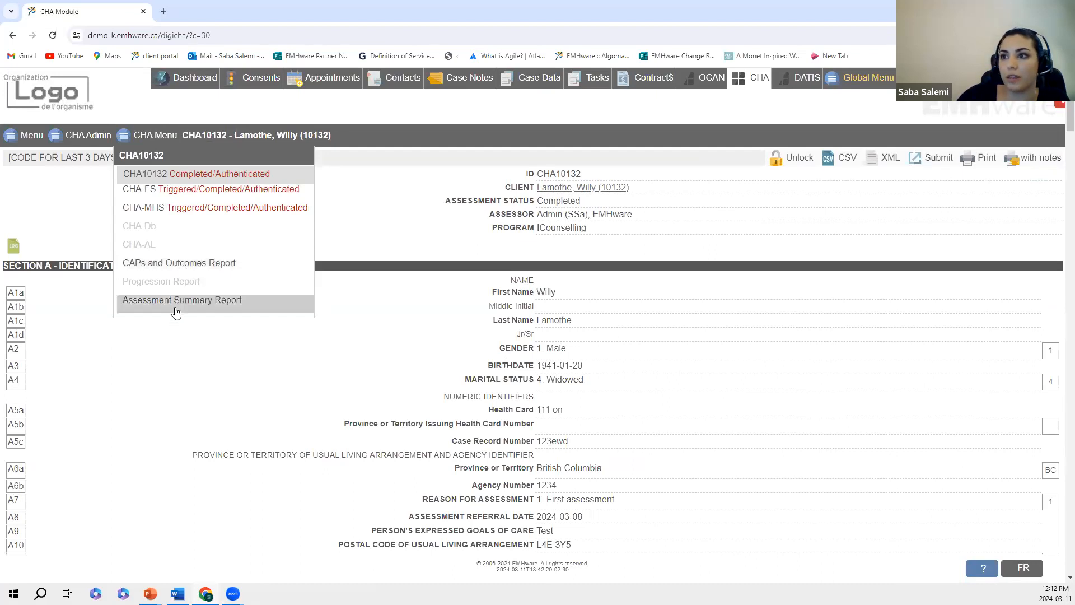
pyautogui.click(191, 264)
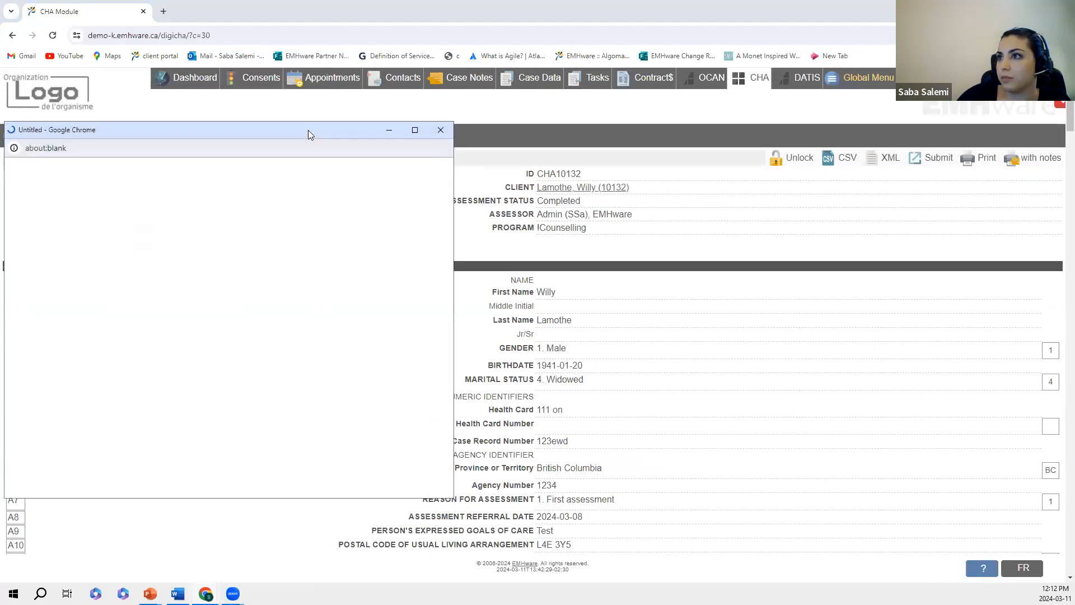
pyautogui.click(422, 128)
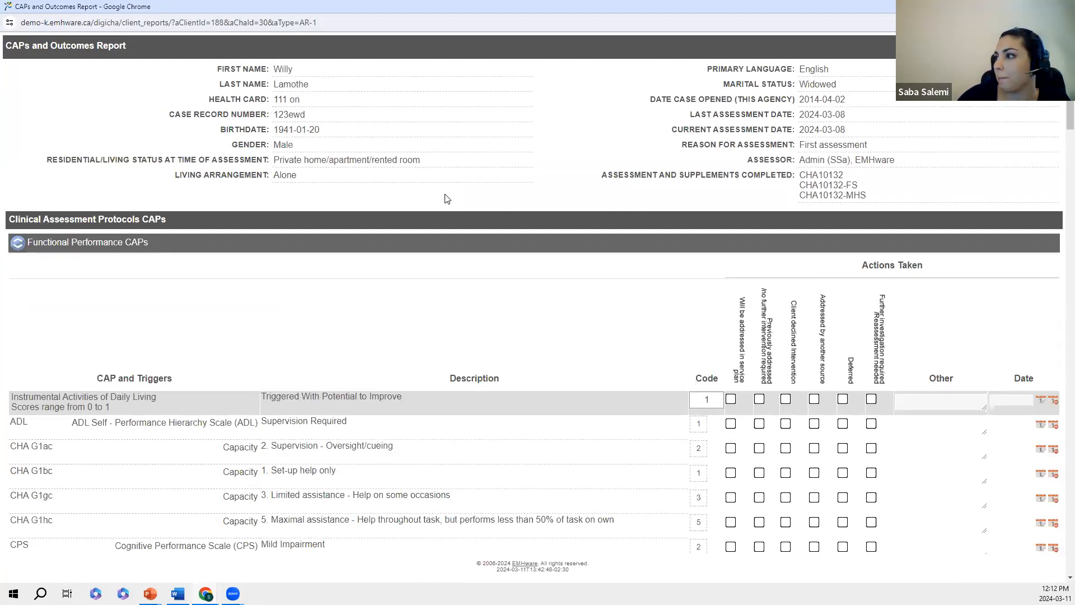
# Examine the CAPs and Outcomes Report from the Functional Performance, Cognition/Mental Health and Social Life CAPs to the Dehydration, Prevention and Tobacco and Alcohol Use triggers
pyautogui.scroll(-1, 448, 199)
pyautogui.scroll(1, 448, 199)
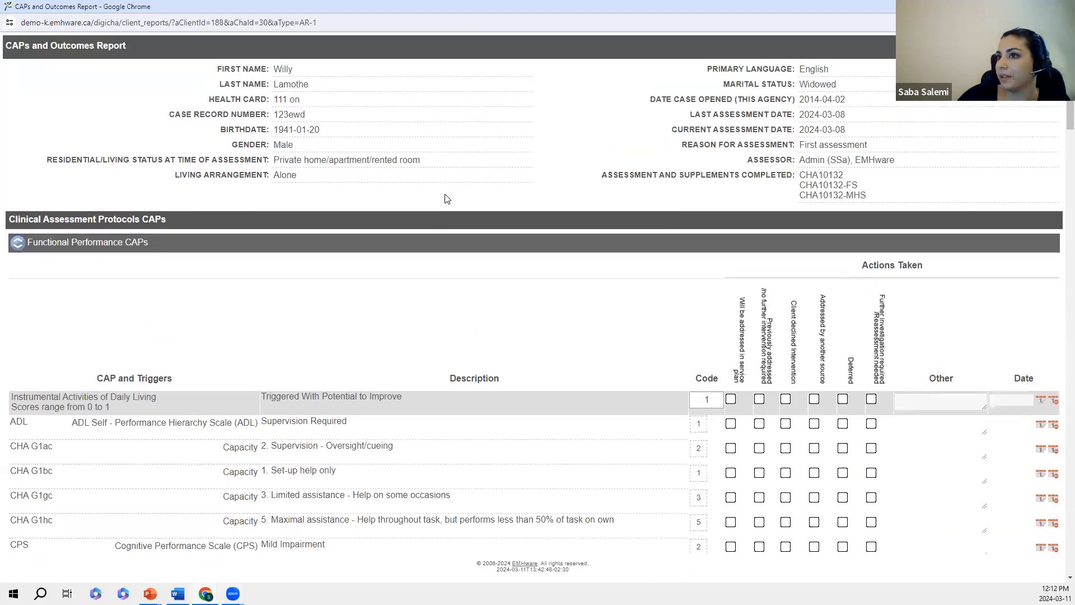
pyautogui.scroll(-6, 448, 199)
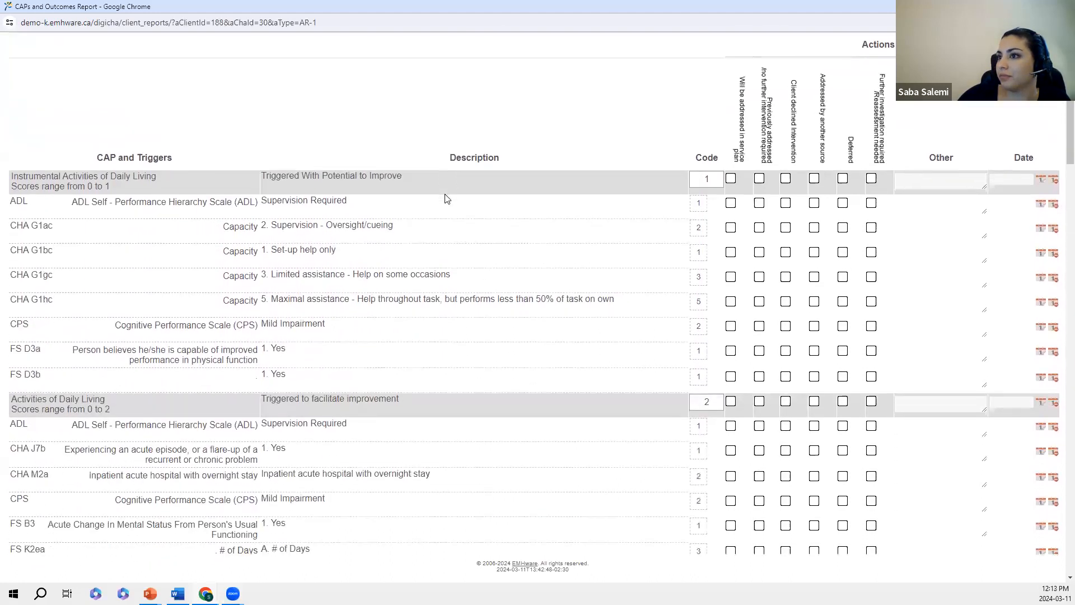
pyautogui.scroll(-7, 448, 200)
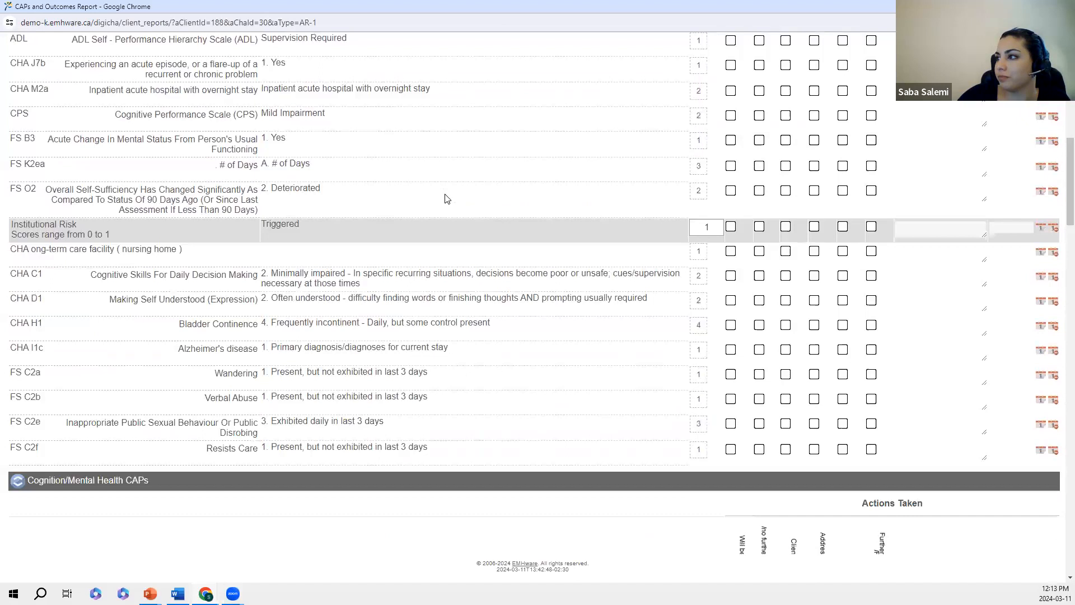
pyautogui.scroll(-4, 448, 199)
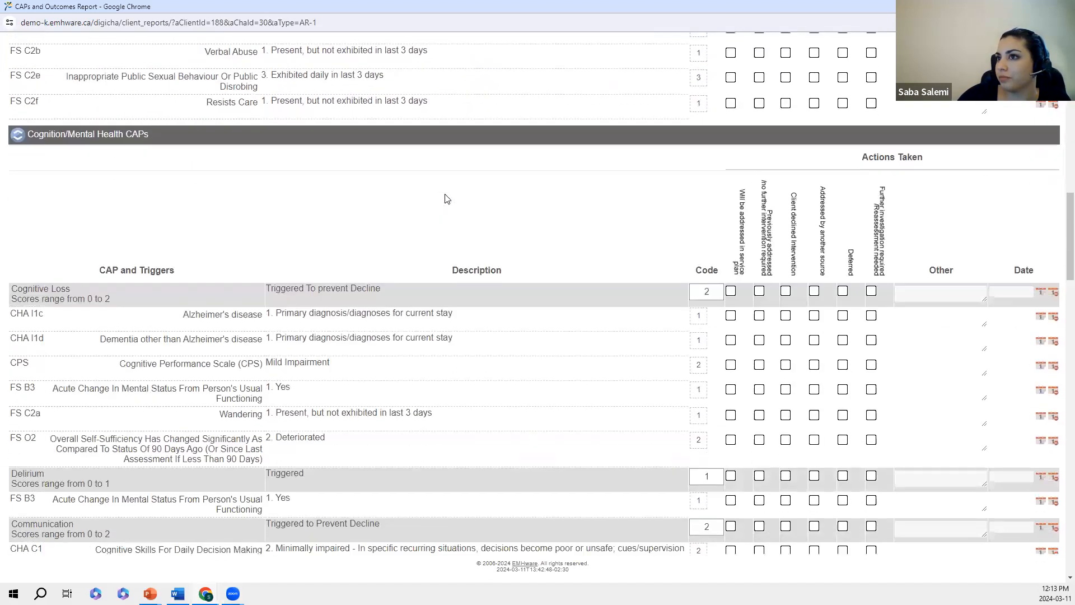
pyautogui.scroll(-5, 448, 199)
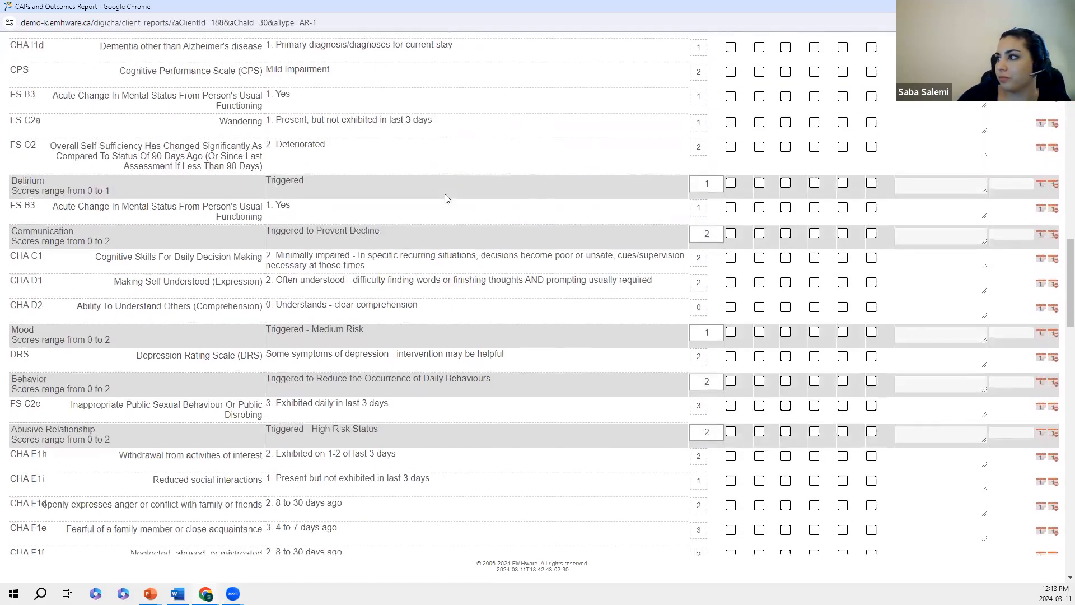
pyautogui.scroll(-6, 445, 195)
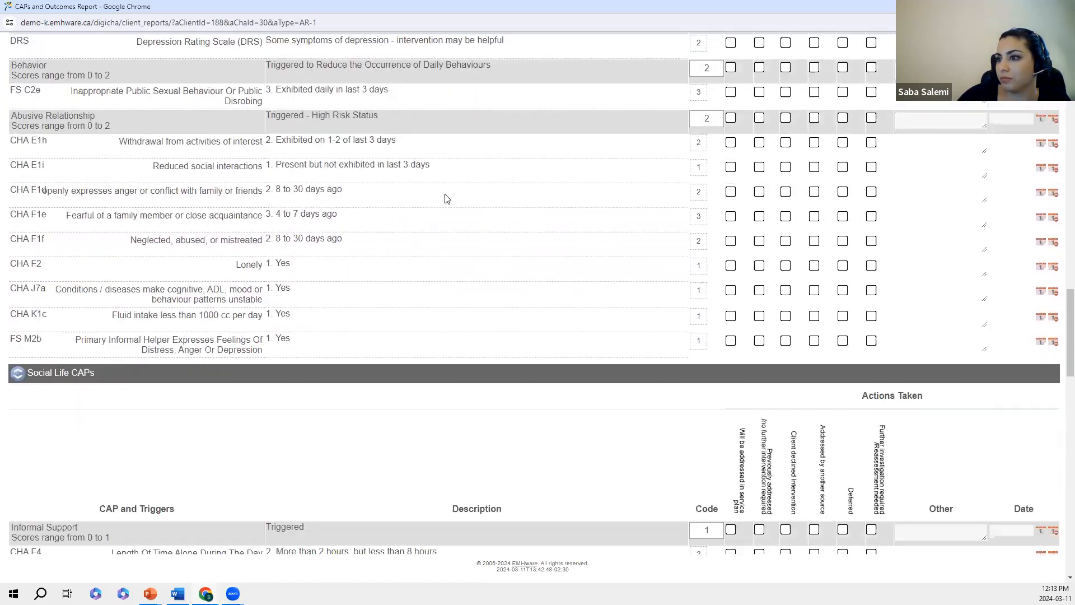
pyautogui.scroll(-6, 447, 199)
pyautogui.scroll(-8, 444, 194)
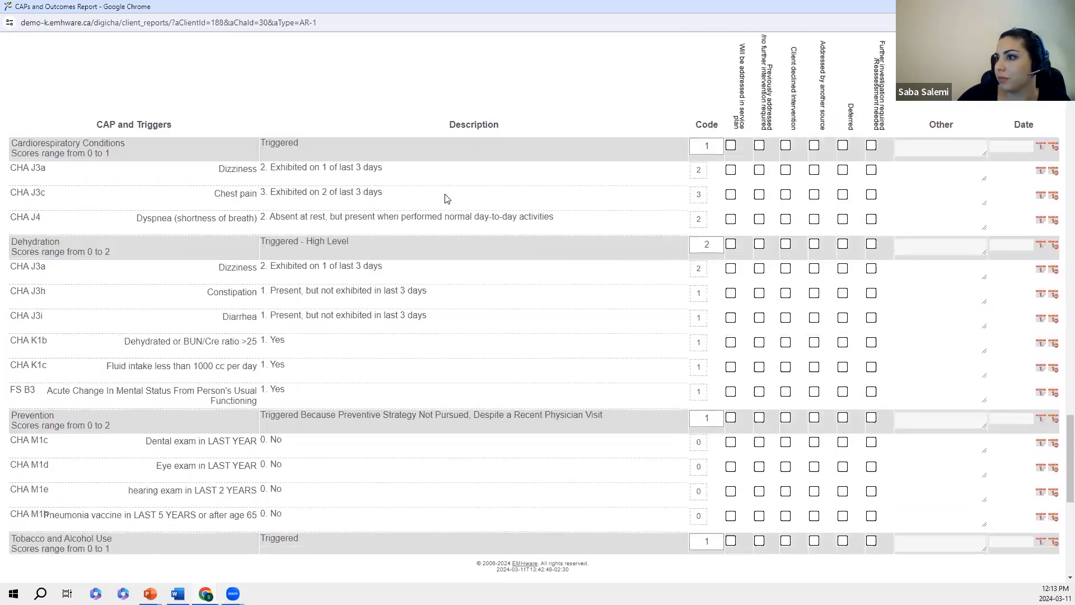
pyautogui.scroll(-1, 447, 199)
pyautogui.scroll(15, 1060, 480)
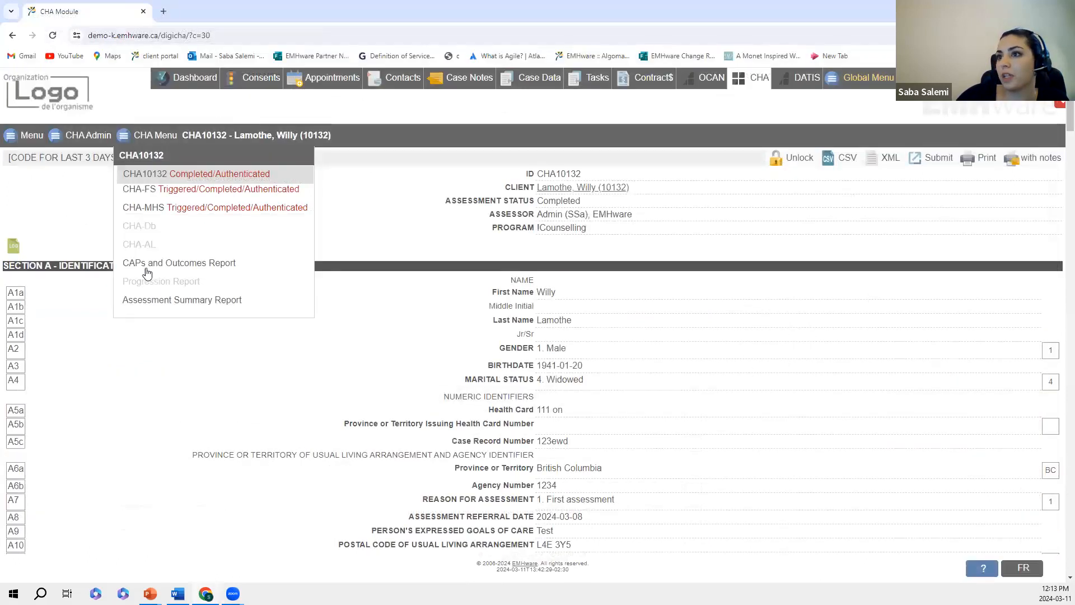
# Open the Assessment Summary Report and examine it from Section C Cognition to Section J Health Conditions
pyautogui.click(163, 304)
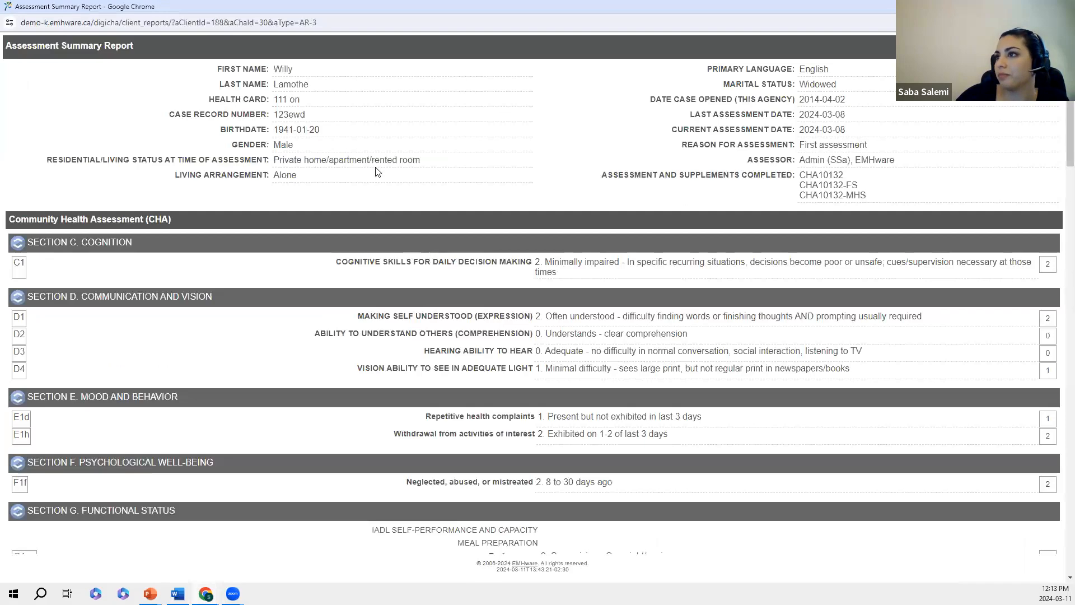
pyautogui.scroll(-4, 435, 253)
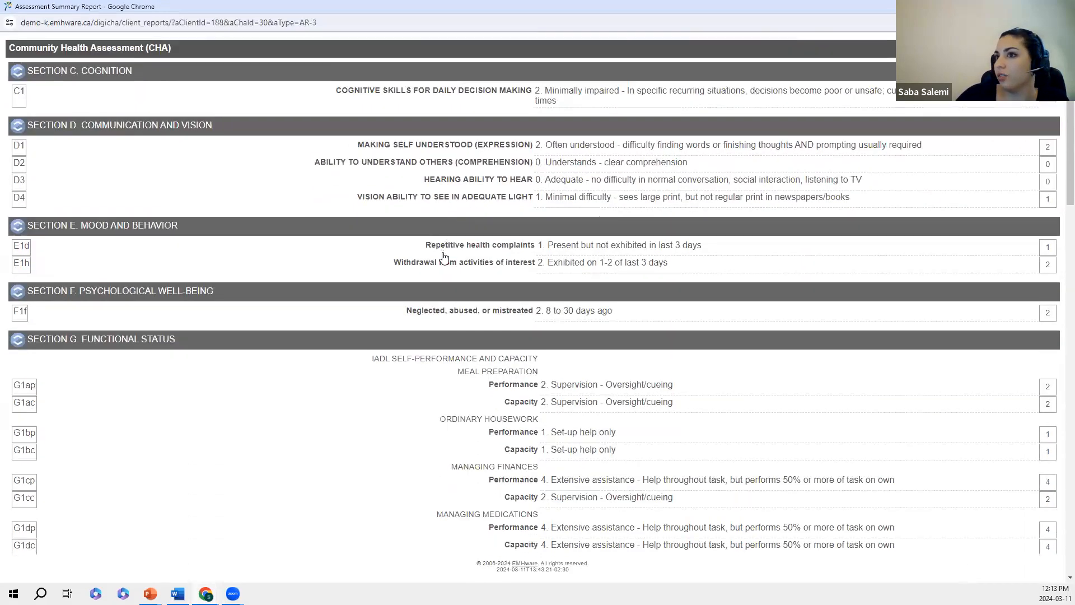
pyautogui.scroll(-3, 443, 257)
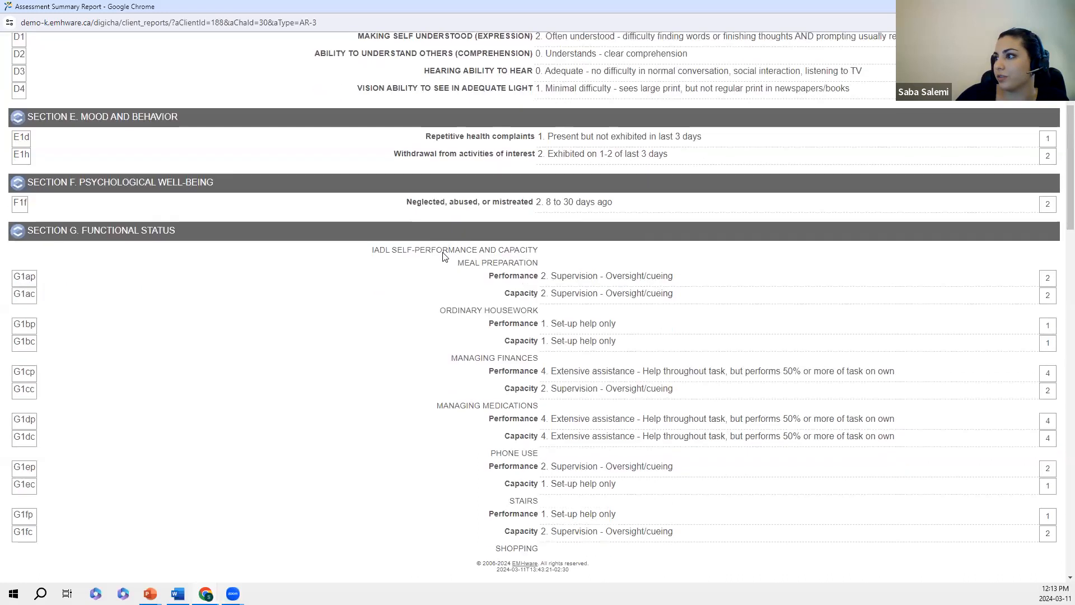
pyautogui.scroll(-3, 445, 258)
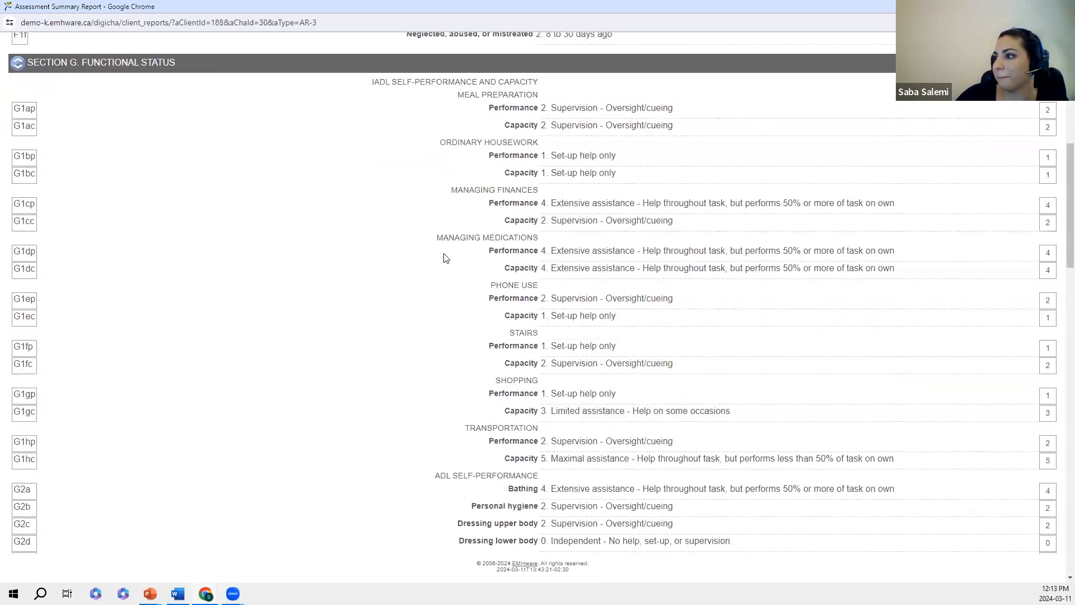
pyautogui.scroll(-2, 445, 258)
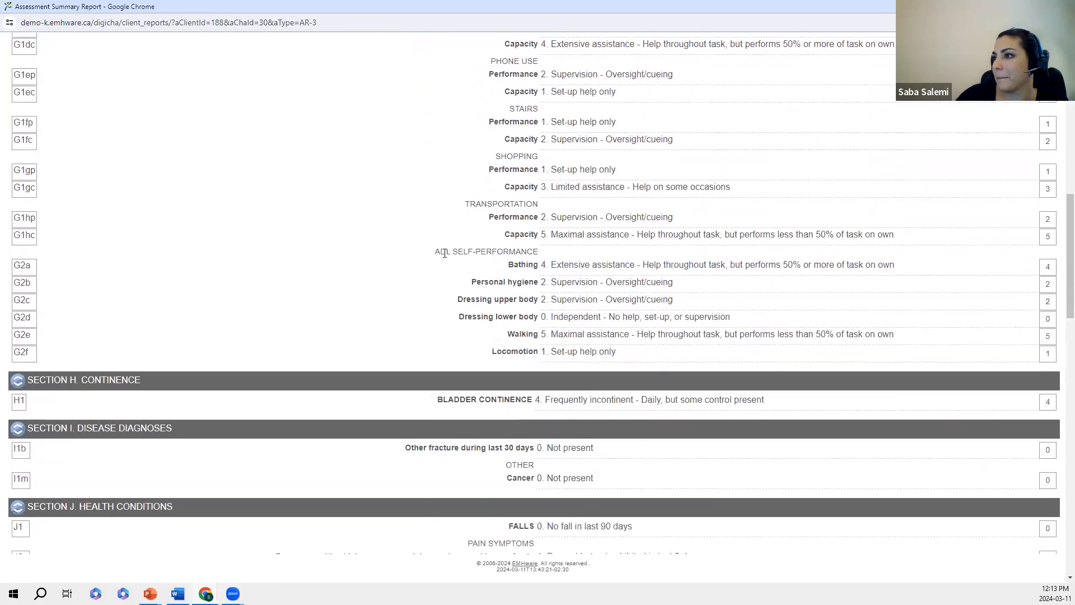
# Examine the rest of the Assessment Summary Report, through the supplements, Outcome Measures and Scales, and Hospital Use, and close the report
pyautogui.scroll(-2, 446, 257)
pyautogui.scroll(-6, 444, 258)
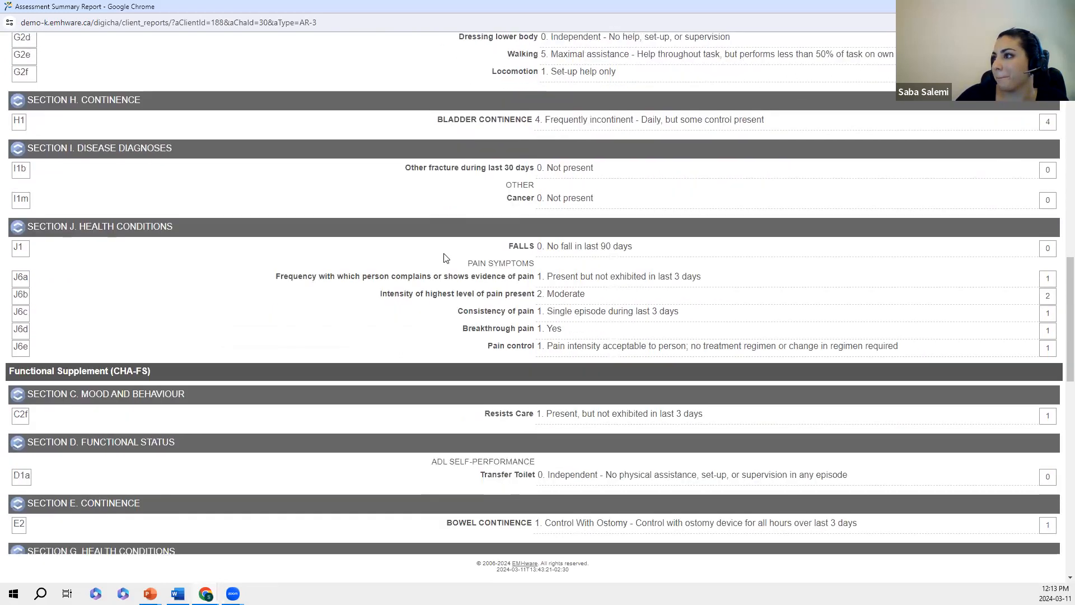
pyautogui.scroll(-3, 445, 258)
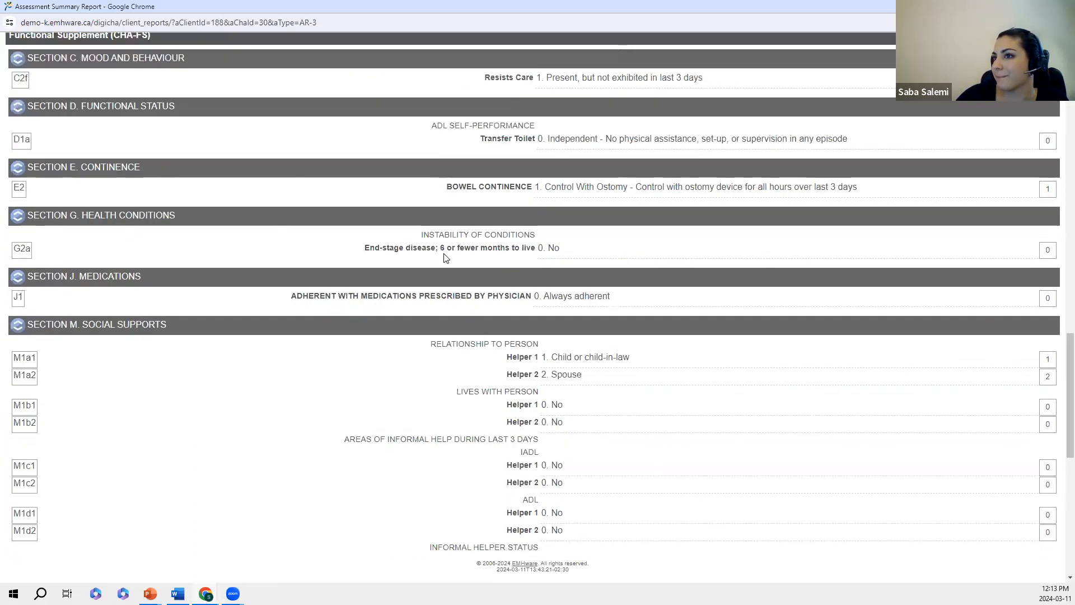
pyautogui.scroll(-4, 445, 257)
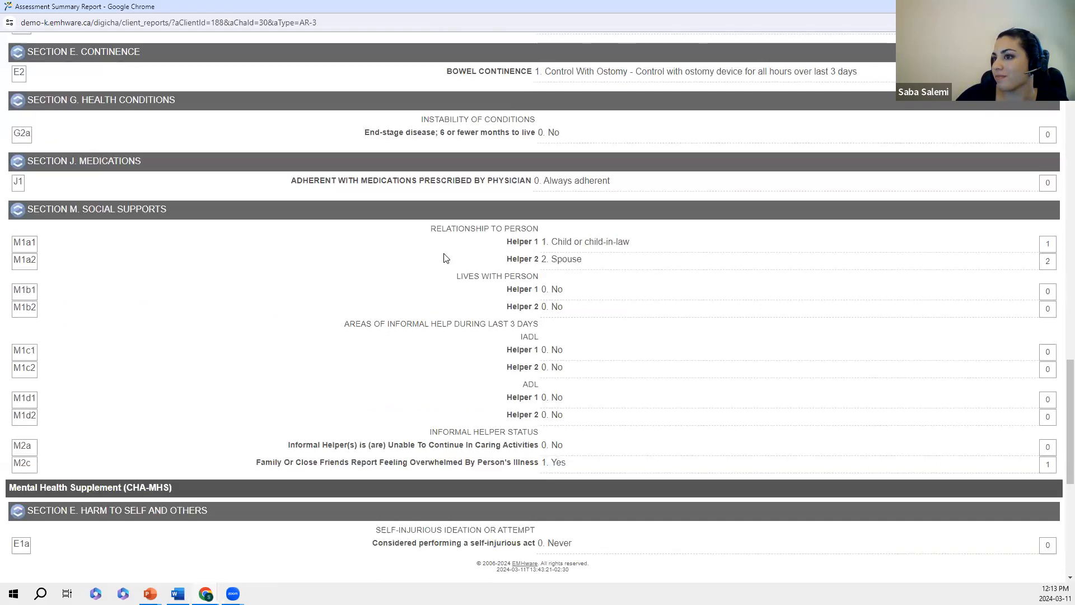
pyautogui.scroll(-4, 445, 257)
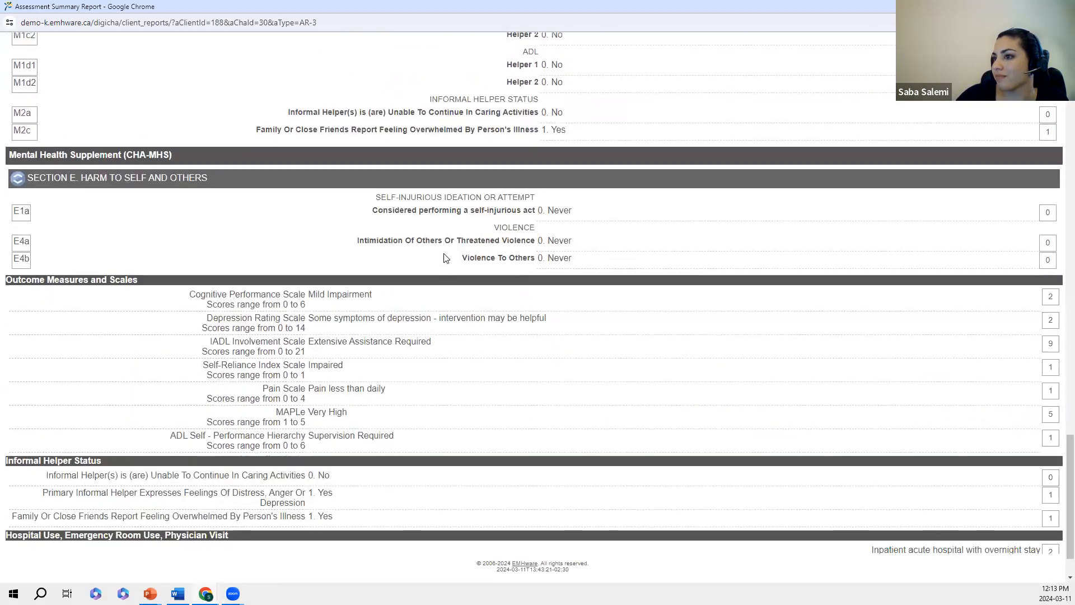
pyautogui.scroll(-1, 445, 258)
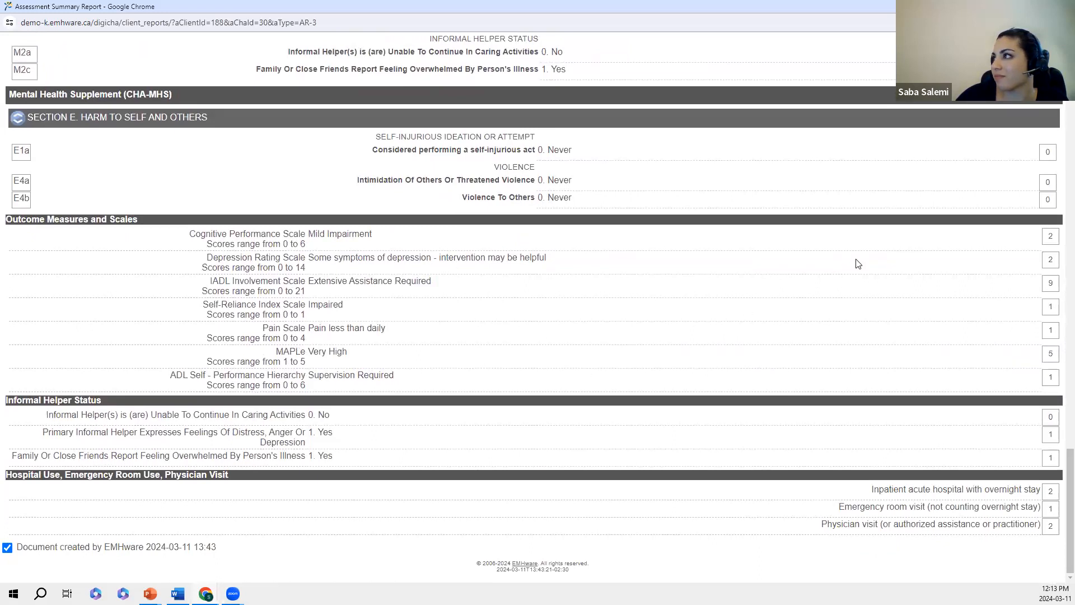
pyautogui.click(1063, 6)
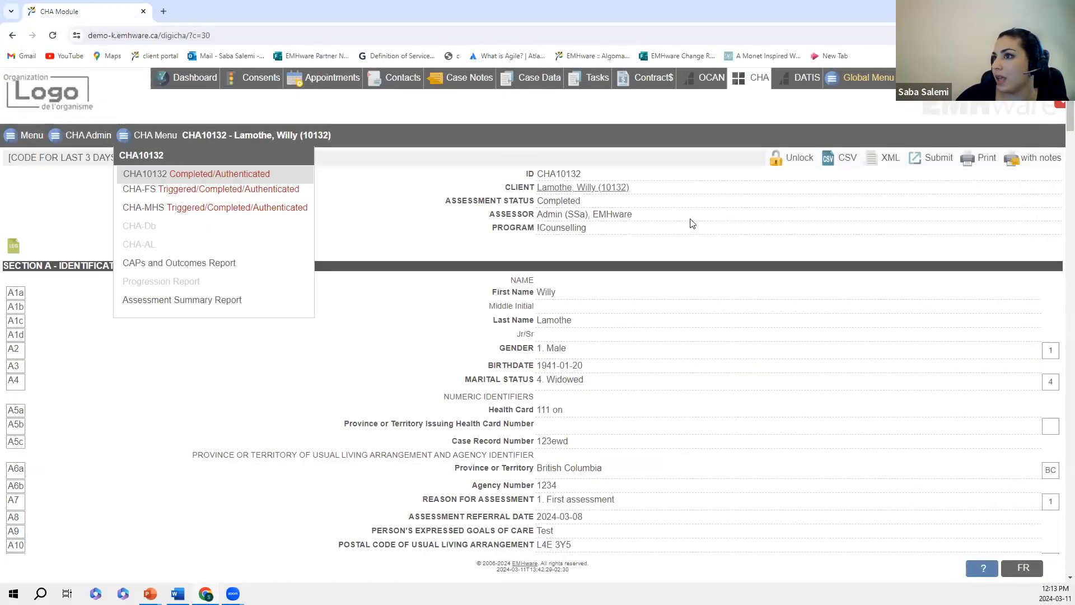
pyautogui.click(141, 136)
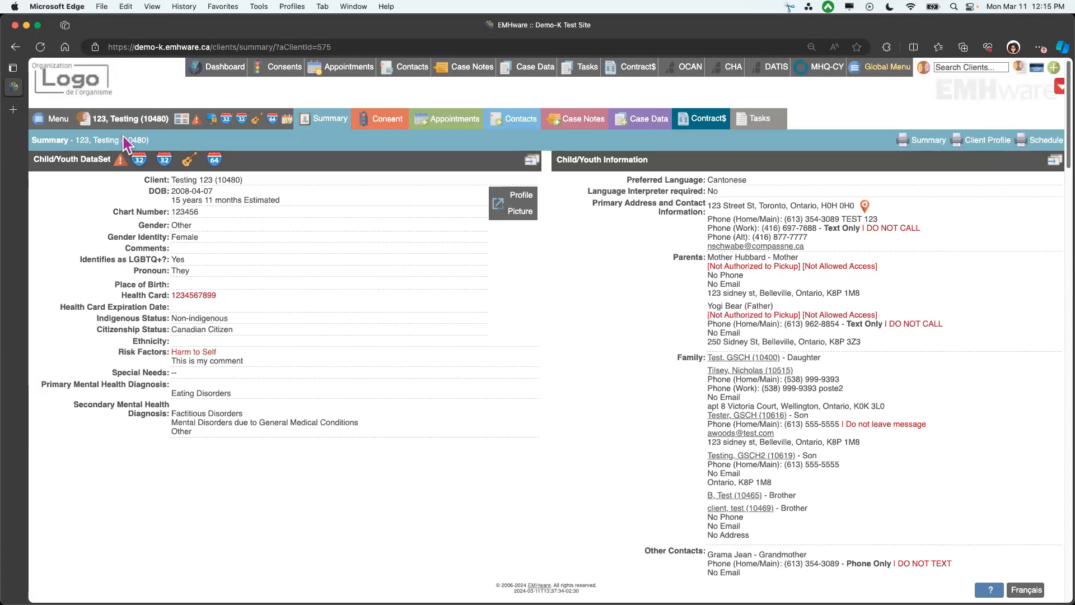
# Open the test client's Medication records and view the details of the Accolate entry dated 2024-03-11
pyautogui.click(127, 119)
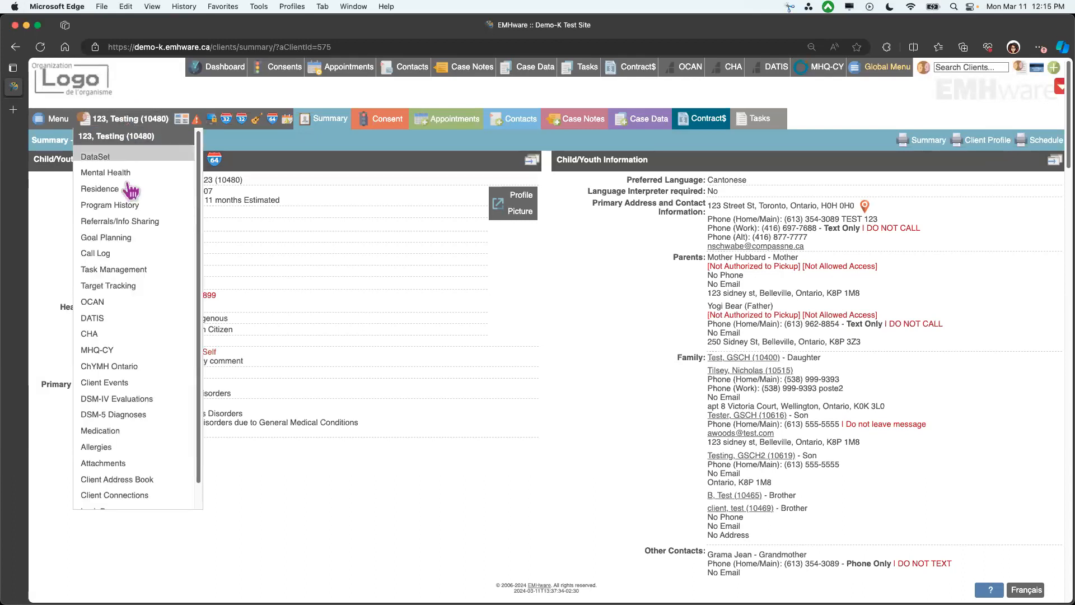
pyautogui.click(102, 431)
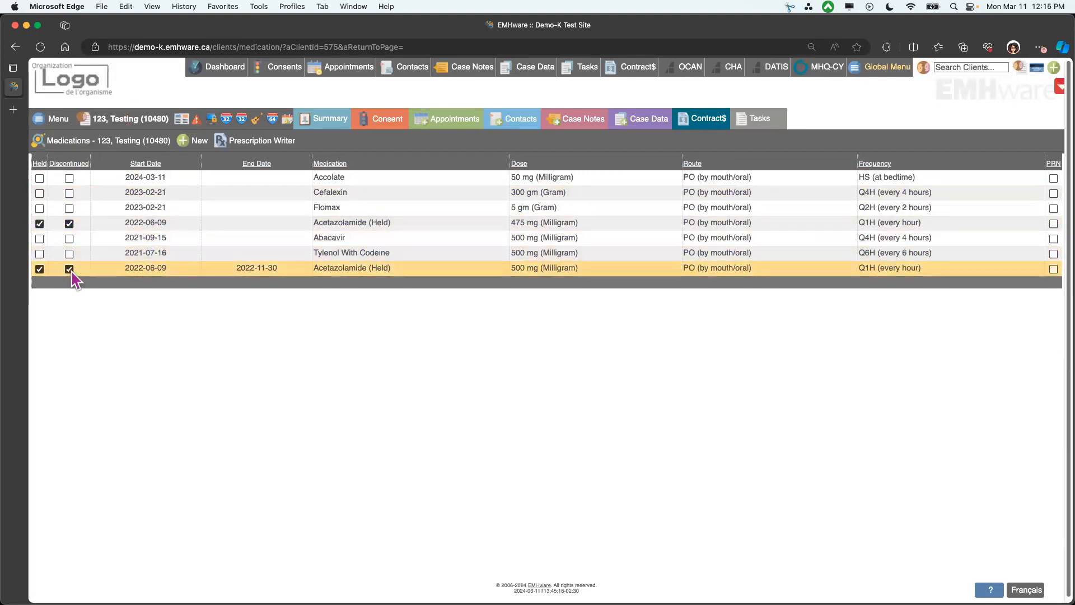
pyautogui.click(371, 177)
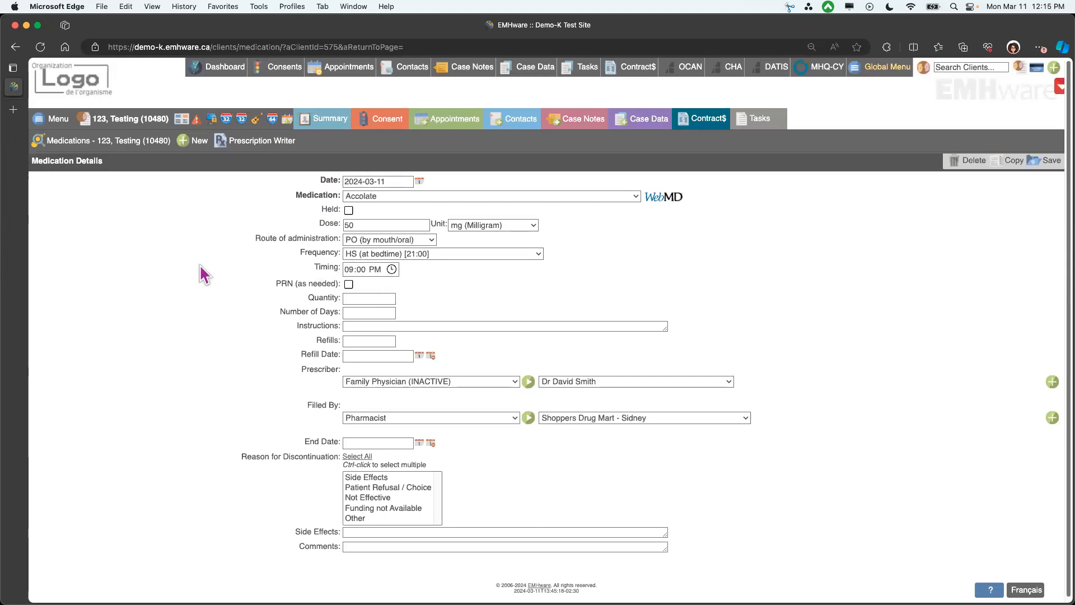
pyautogui.scroll(-1, 278, 280)
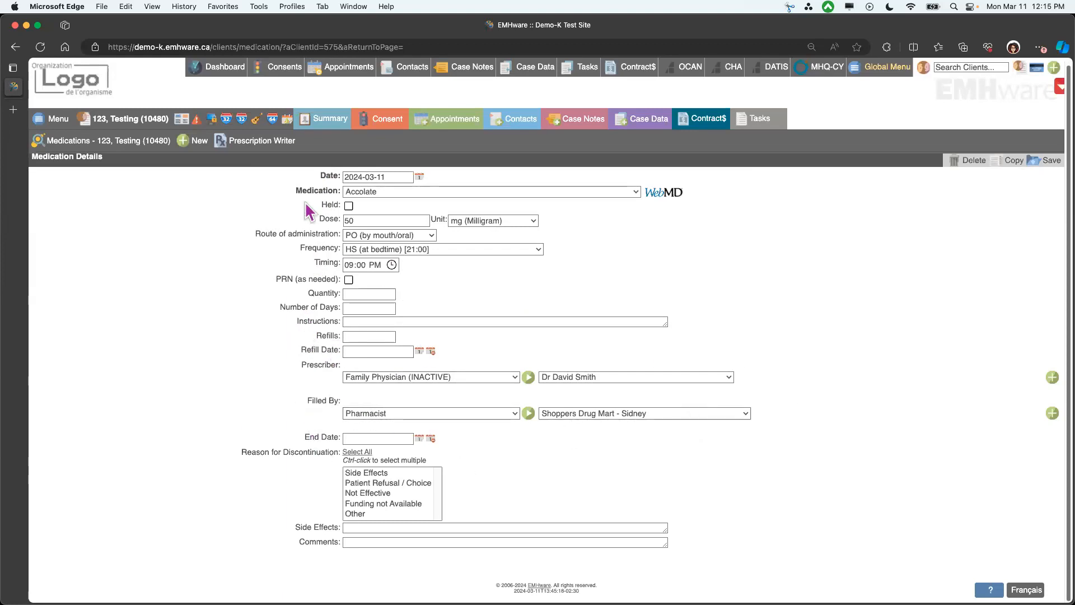
# Open the Prescription Writer, view the Tylenol With Codeine prescription dated 2021-09-23, and bring back the prescription search
pyautogui.click(247, 145)
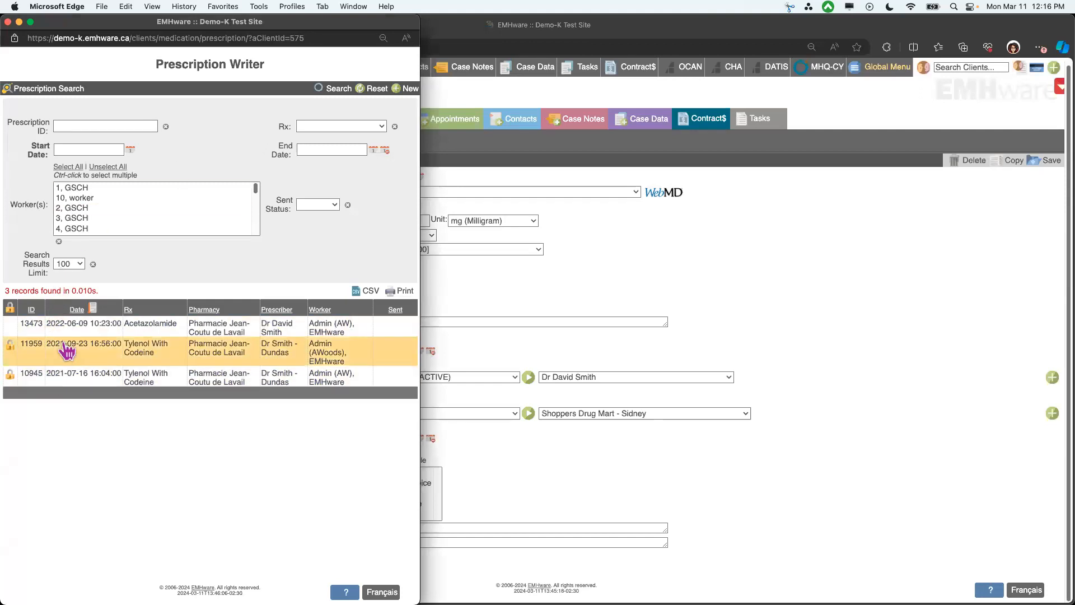
pyautogui.click(77, 359)
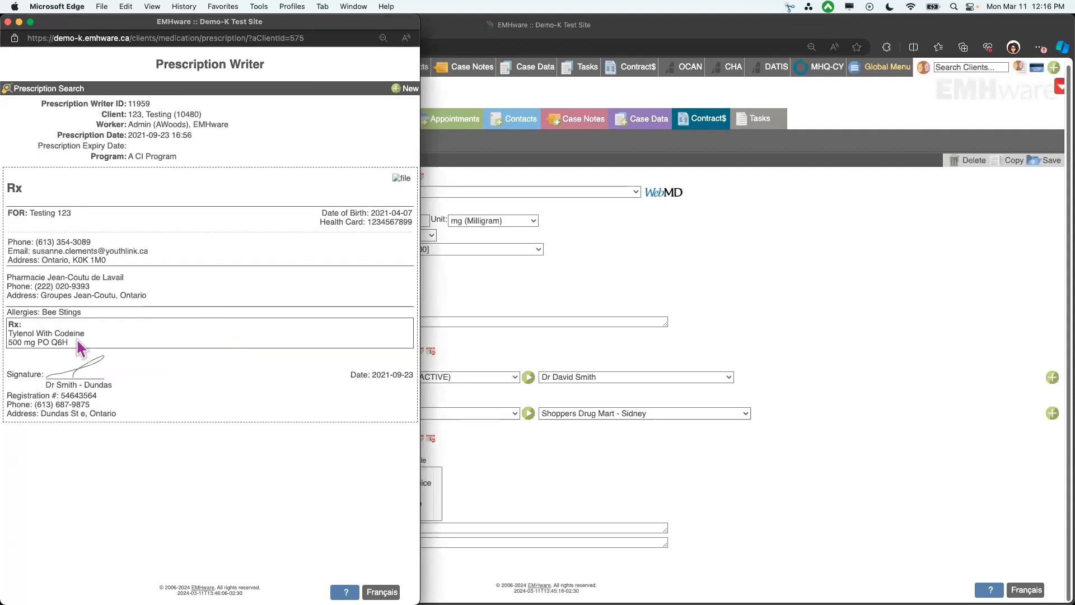
pyautogui.click(85, 93)
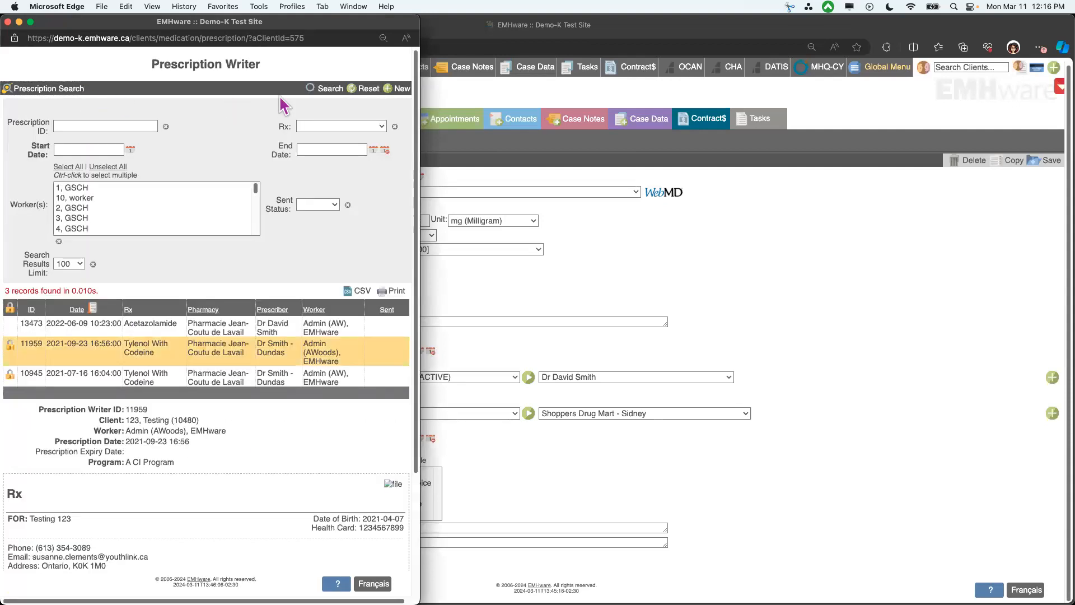
# Start a new prescription and review its prefilled client, pharmacy, allergy and prescriber information
pyautogui.click(395, 90)
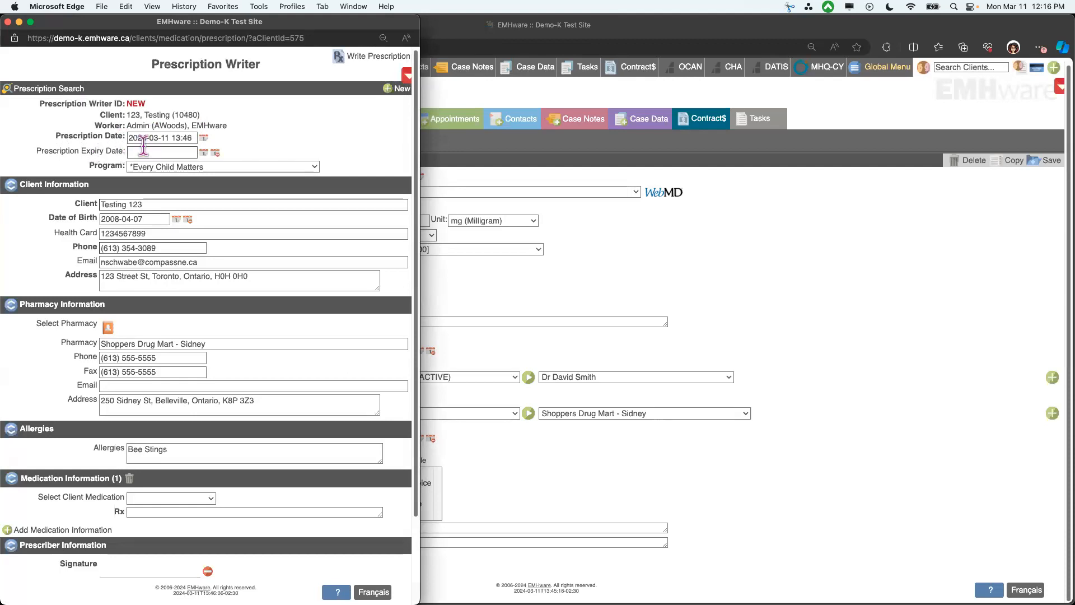
pyautogui.scroll(-1, 144, 146)
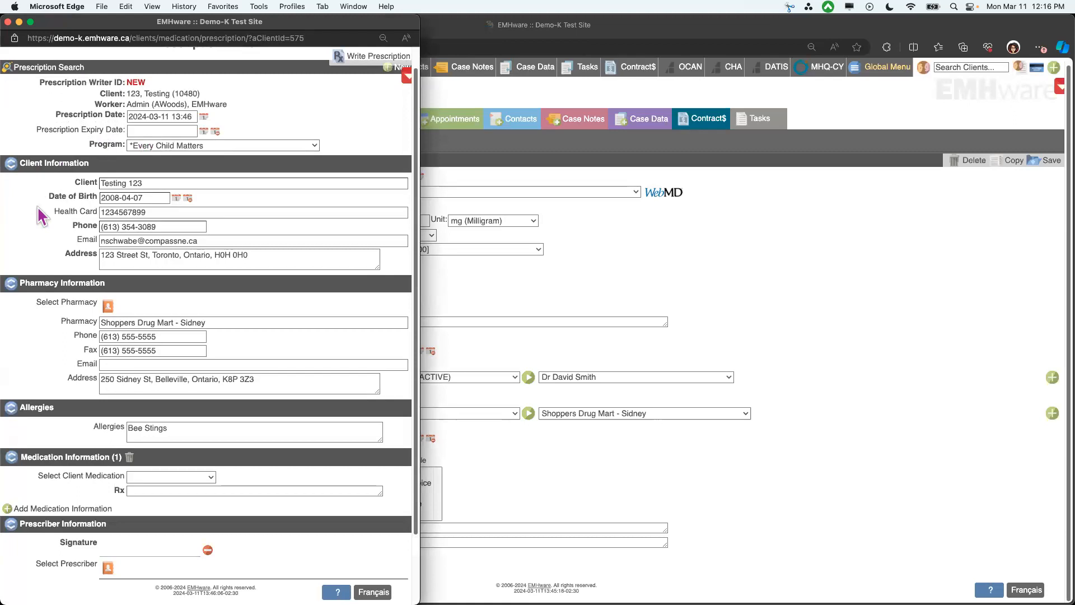
pyautogui.scroll(-1, 42, 217)
pyautogui.scroll(-4, 42, 216)
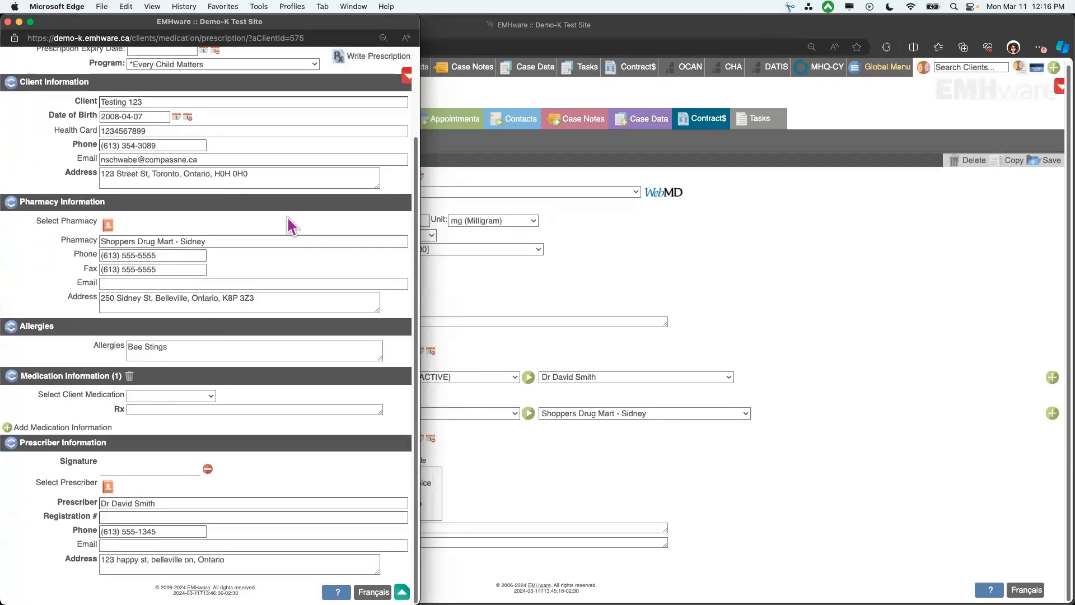
# Clear the Bee Stings entry from the new prescription's allergies
pyautogui.click(168, 353)
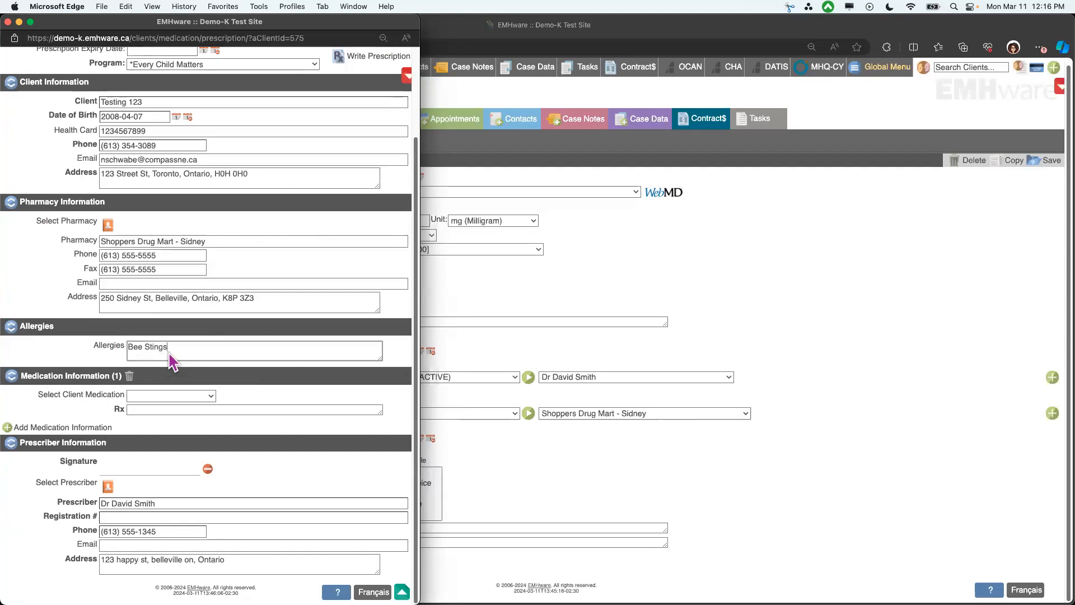
pyautogui.doubleClick(168, 352)
pyautogui.click(190, 344)
pyautogui.tripleClick(194, 344)
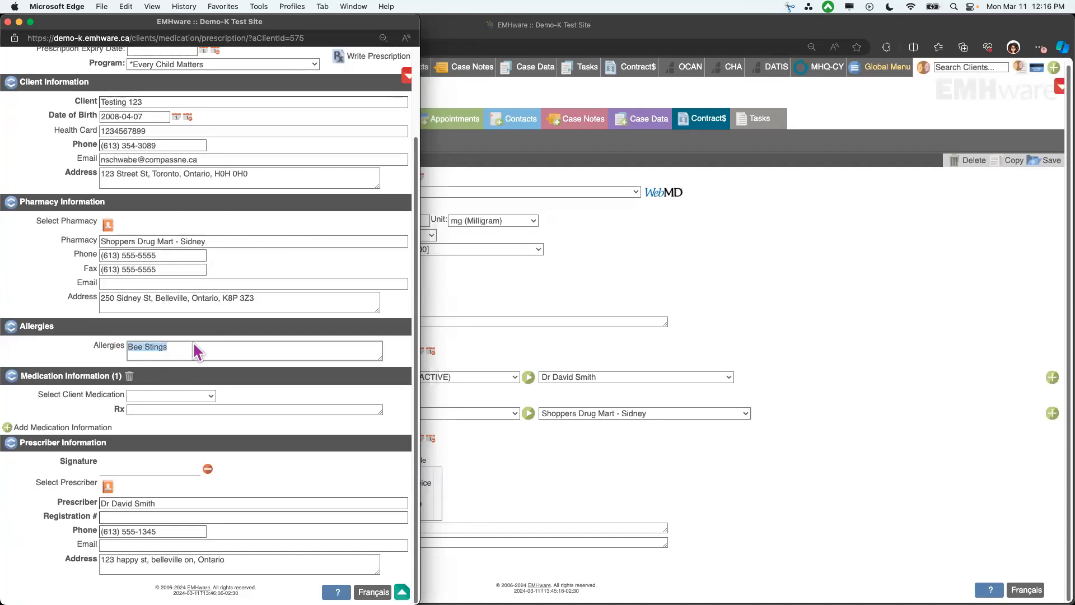
pyautogui.press('BackSpace')
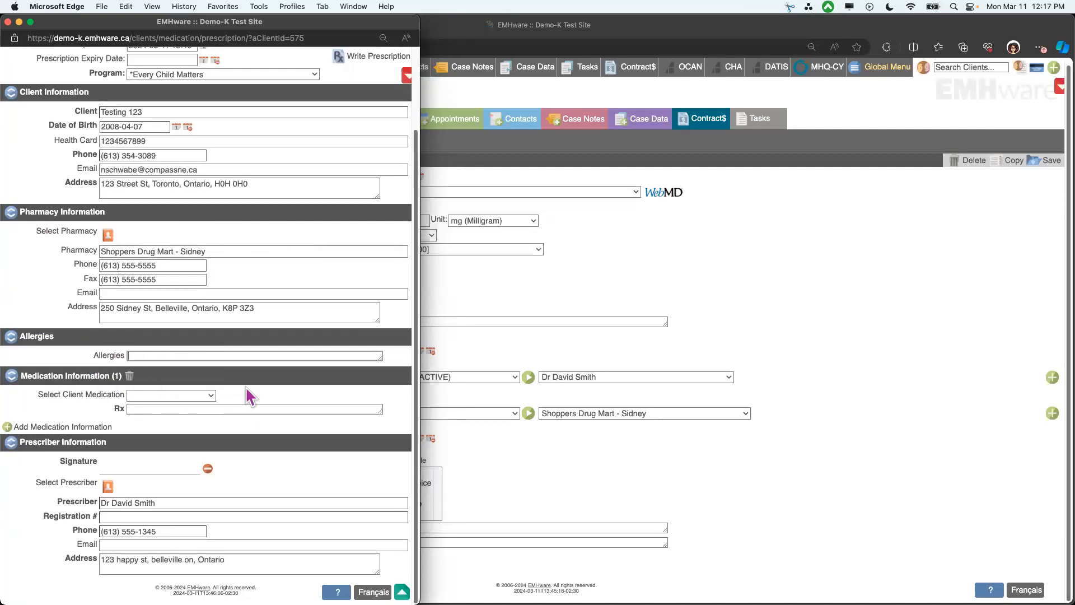
# Choose Accolate as the first client medication and reposition the Prescription Writer window over the medication record
pyautogui.click(140, 395)
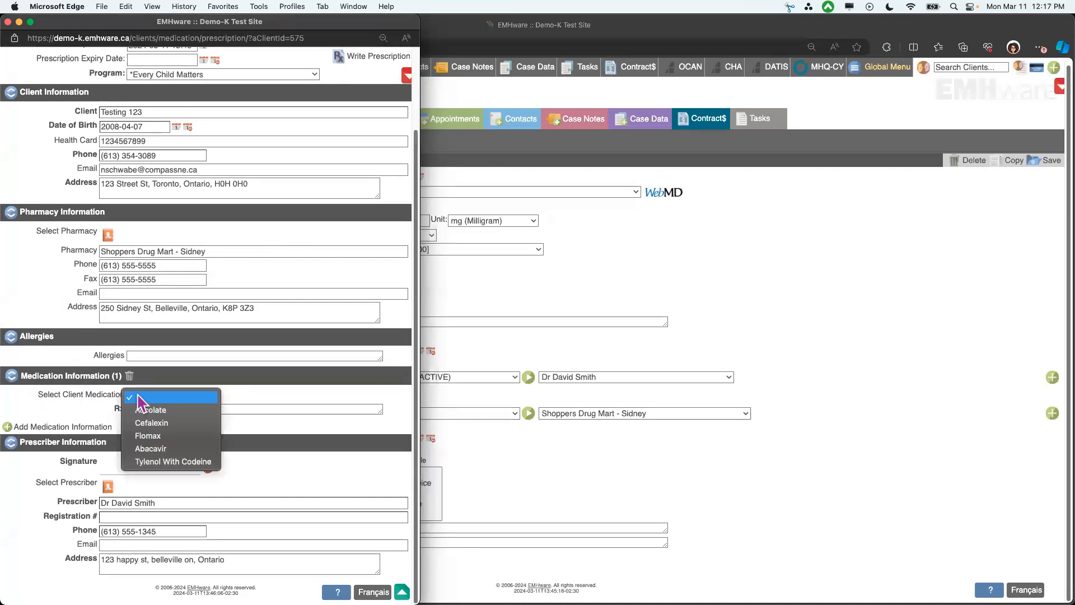
pyautogui.click(147, 410)
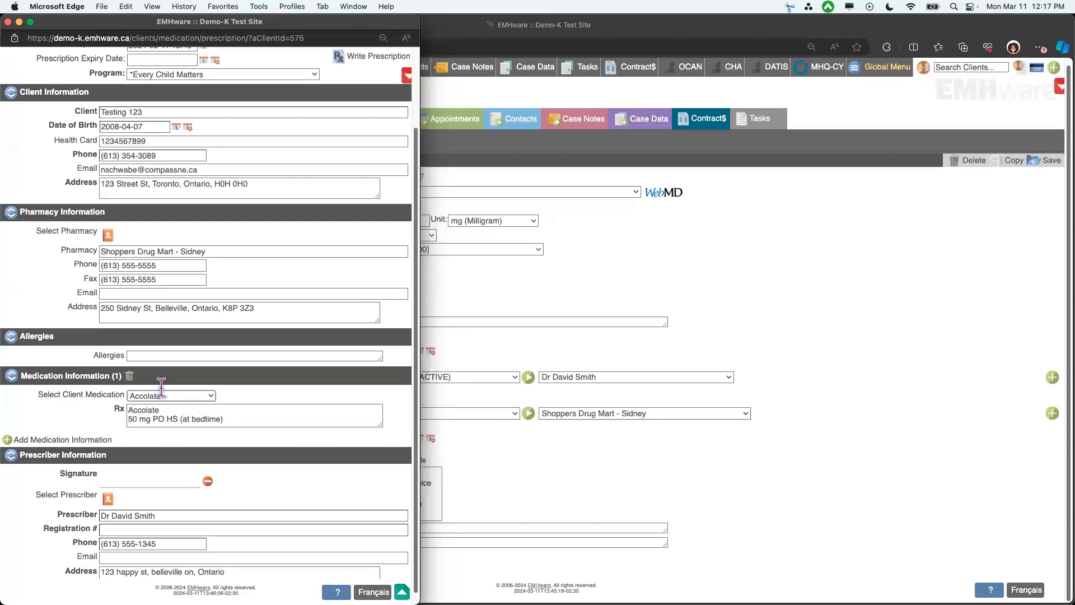
pyautogui.moveTo(238, 21); pyautogui.dragTo(202, 18)
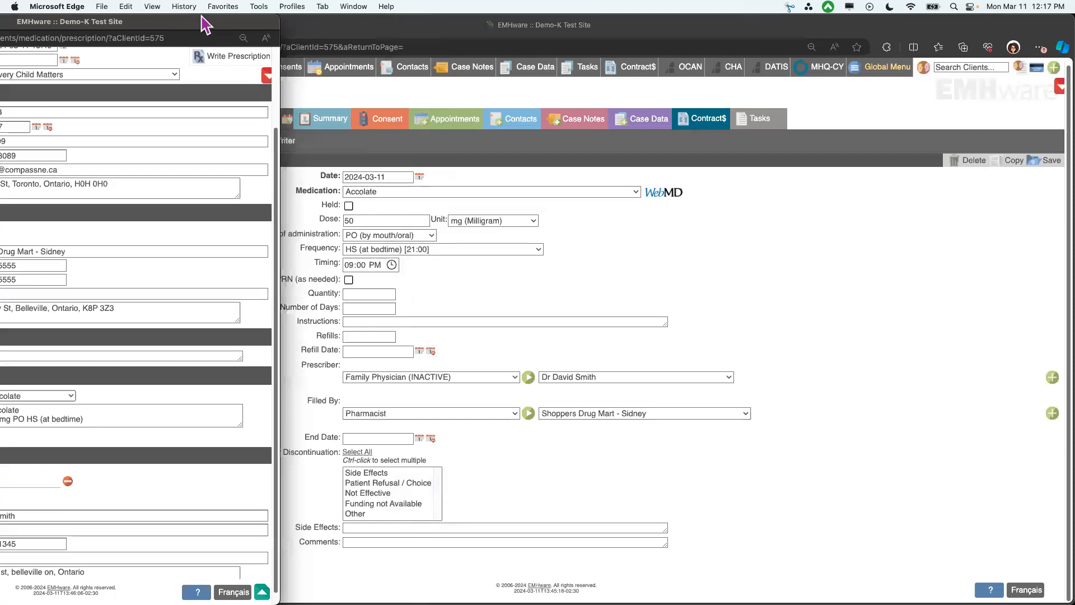
pyautogui.moveTo(217, 21); pyautogui.dragTo(451, 22)
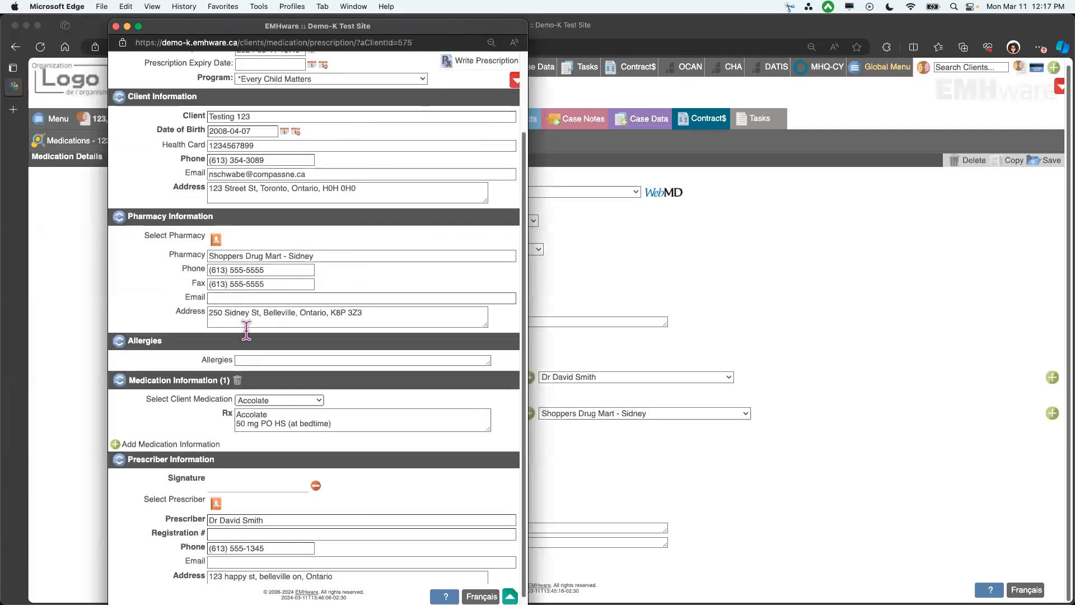
# Add a second medication to the prescription and choose Cefalexin for it
pyautogui.click(211, 445)
pyautogui.click(279, 465)
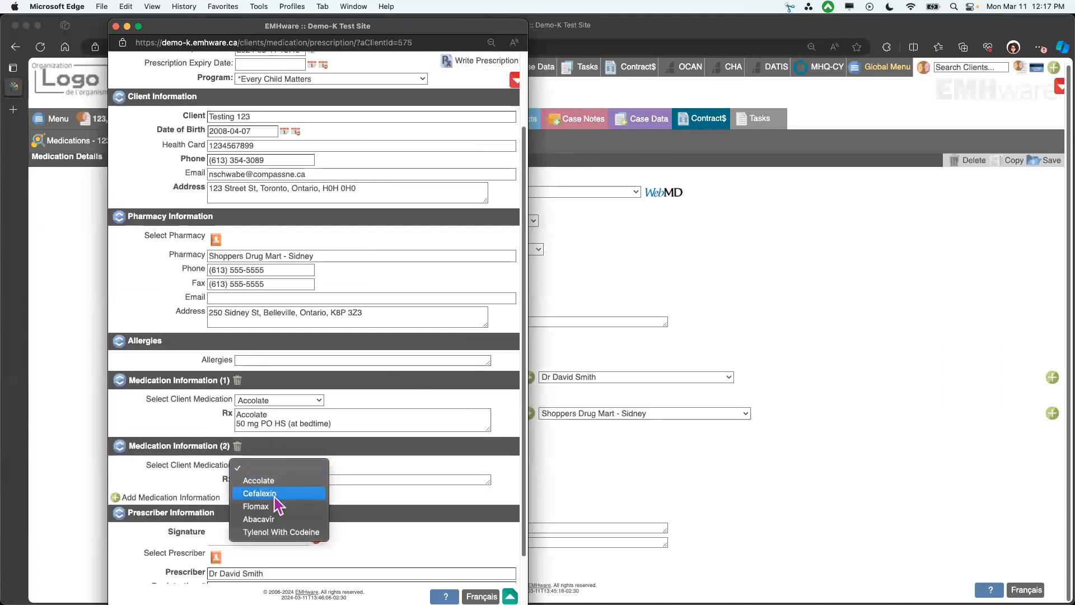
pyautogui.click(275, 495)
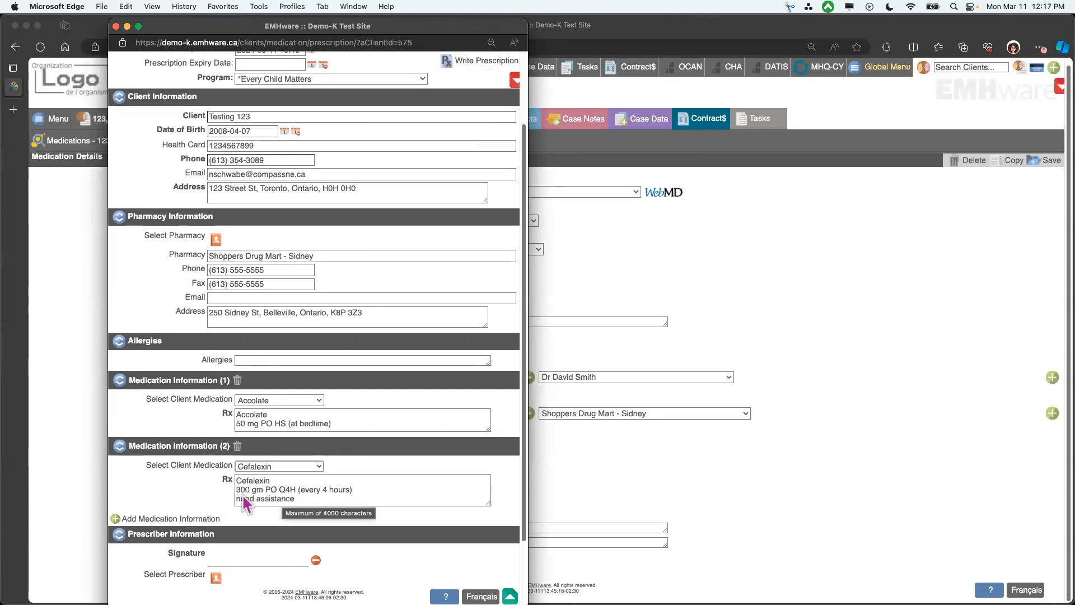
# Enter the prescriber's registration number, then draw and save the prescriber's signature
pyautogui.scroll(-3, 223, 486)
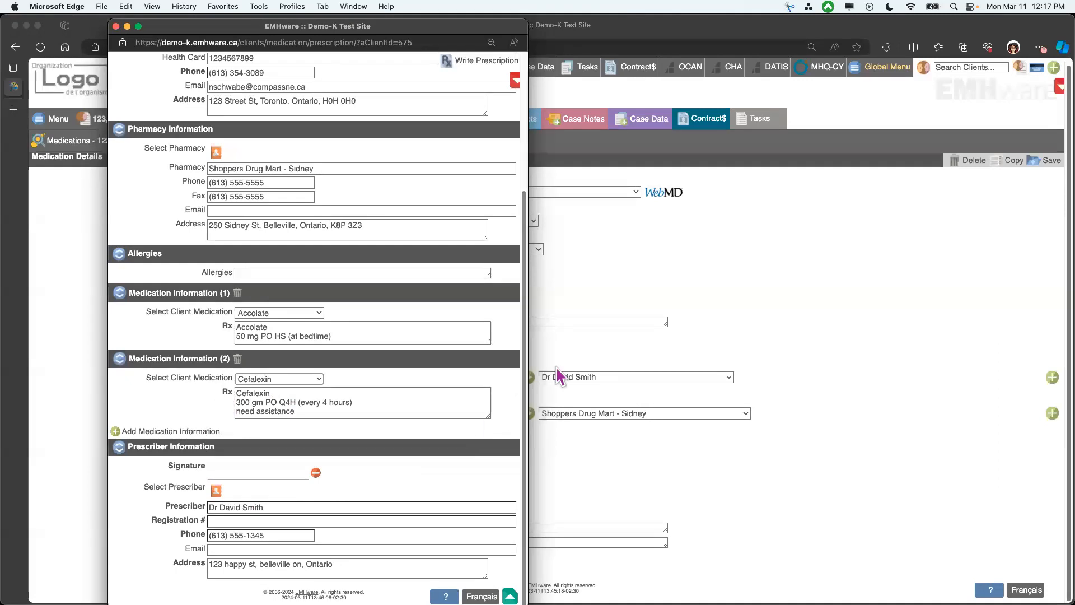
pyautogui.click(226, 519)
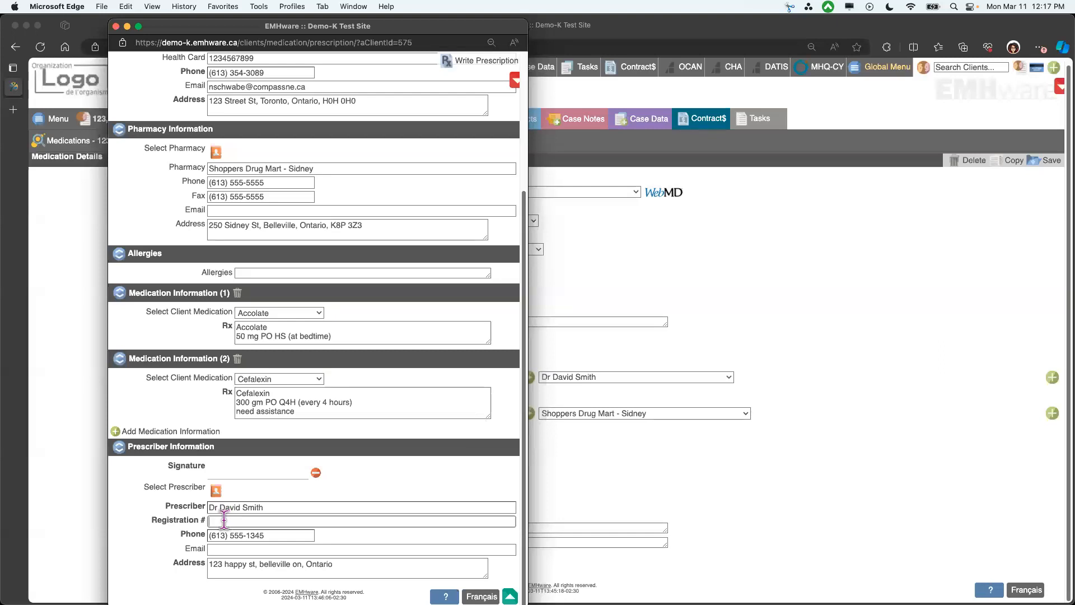
pyautogui.write('563')
pyautogui.click(267, 472)
pyautogui.moveTo(224, 201)
pyautogui.mouseDown()
pyautogui.moveTo(325, 171)
pyautogui.moveTo(268, 238)
pyautogui.mouseUp()
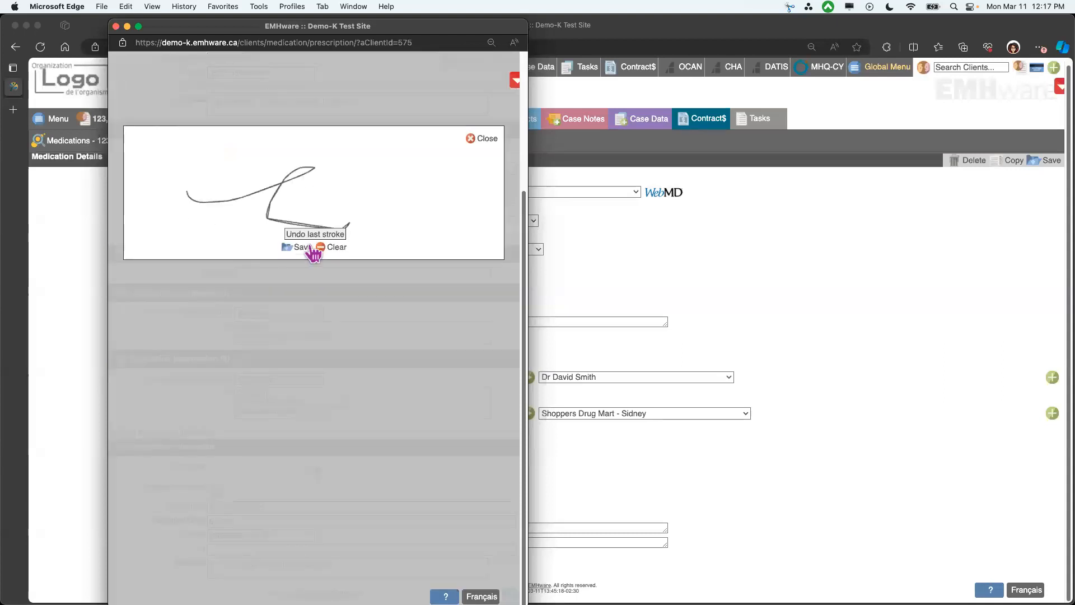
pyautogui.click(302, 247)
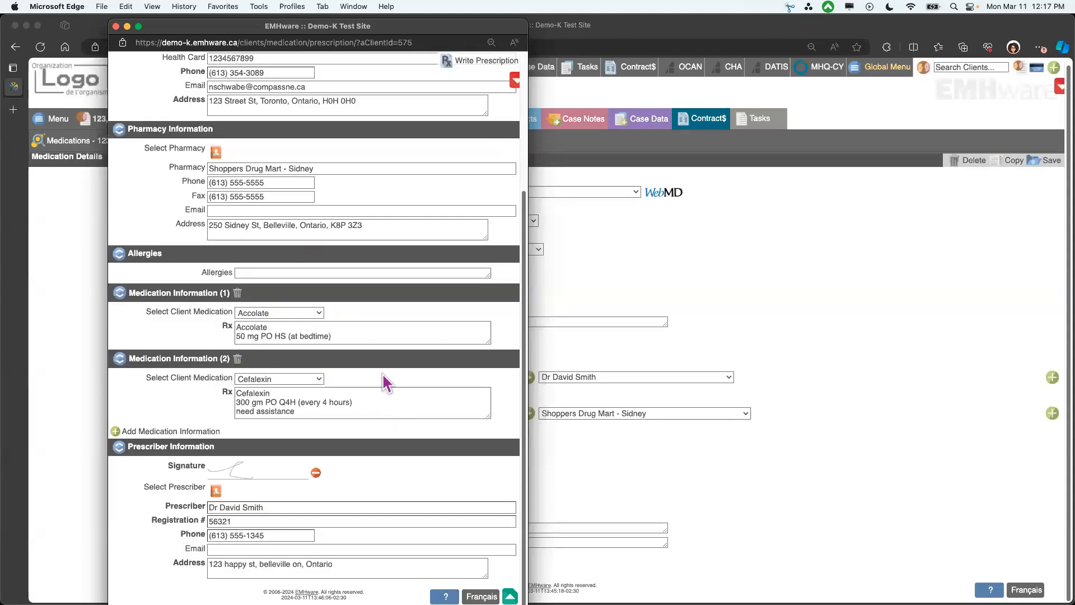
# Write the Accolate and Cefalexin prescription, review its preview, and close the preview window
pyautogui.scroll(5, 384, 336)
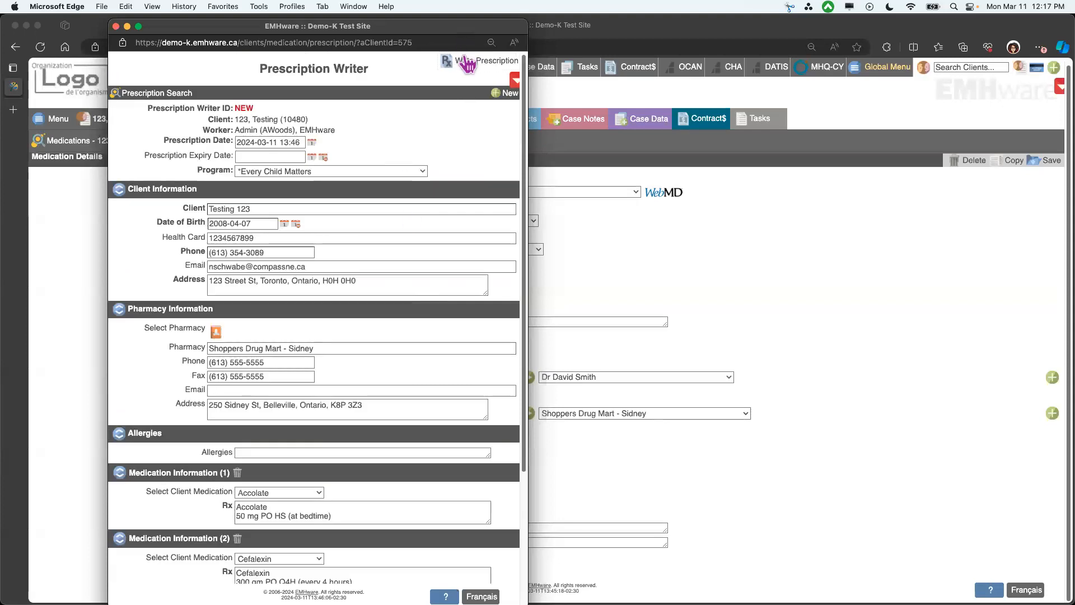
pyautogui.click(465, 62)
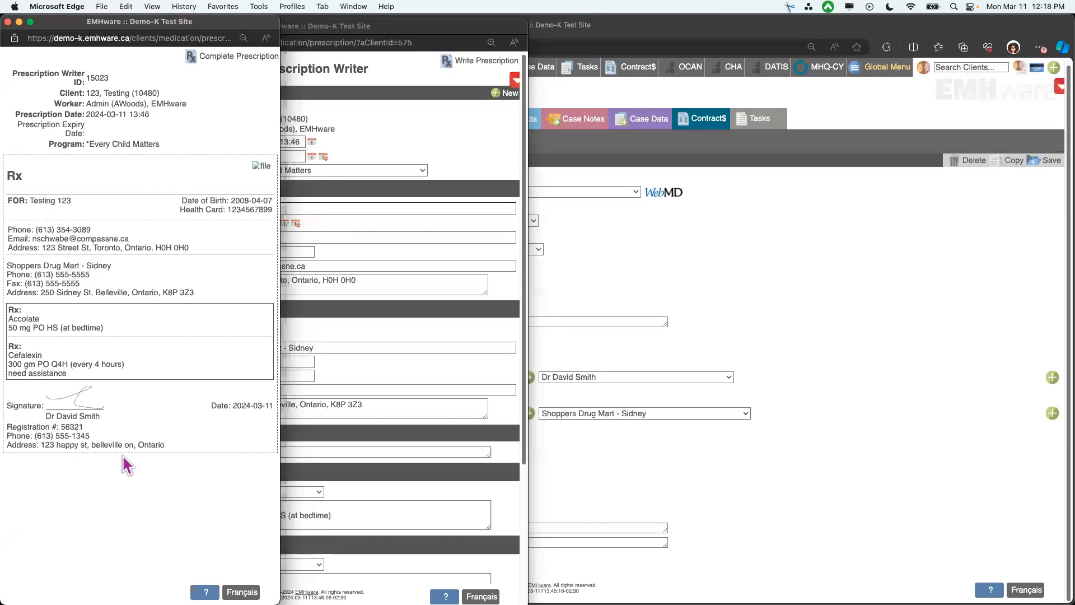
pyautogui.click(7, 22)
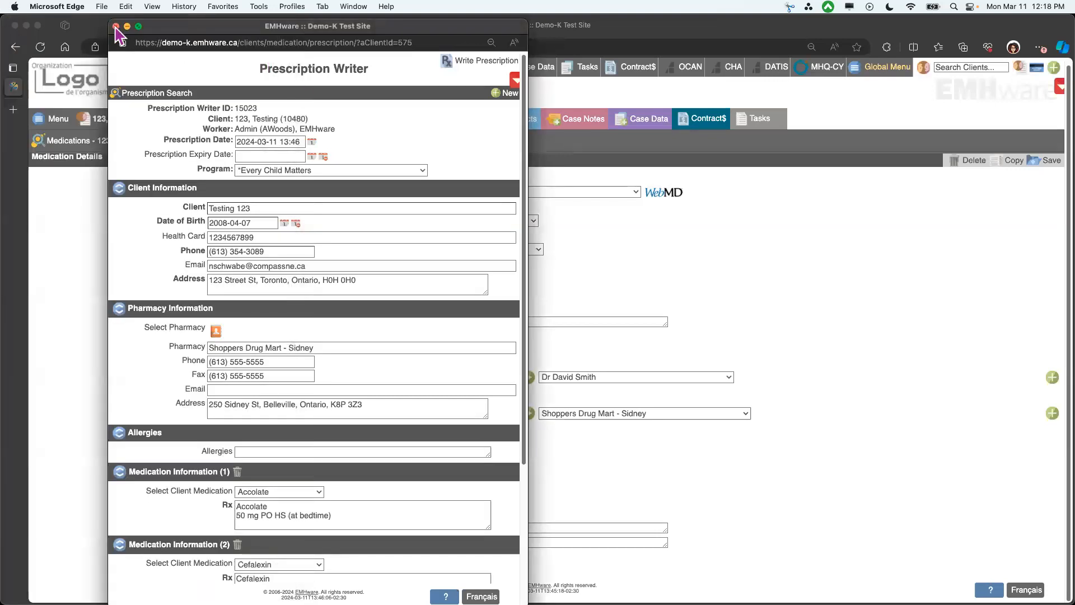
# Reopen the Prescription Writer, review the saved Accolate and Cefalexin prescription, return to the prescription search, and close the window
pyautogui.click(115, 26)
pyautogui.click(231, 144)
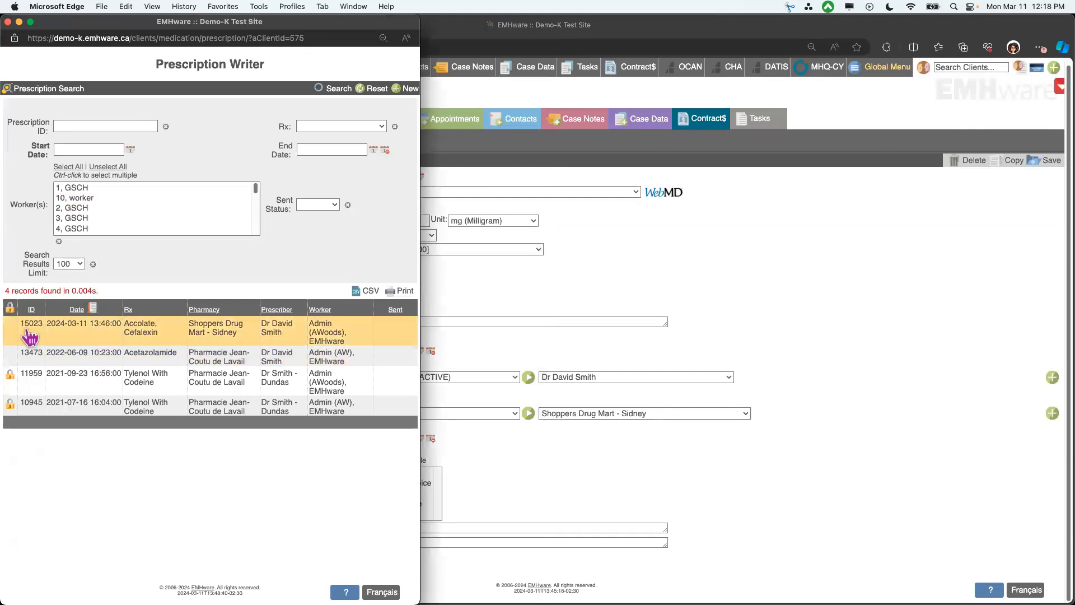
pyautogui.click(283, 343)
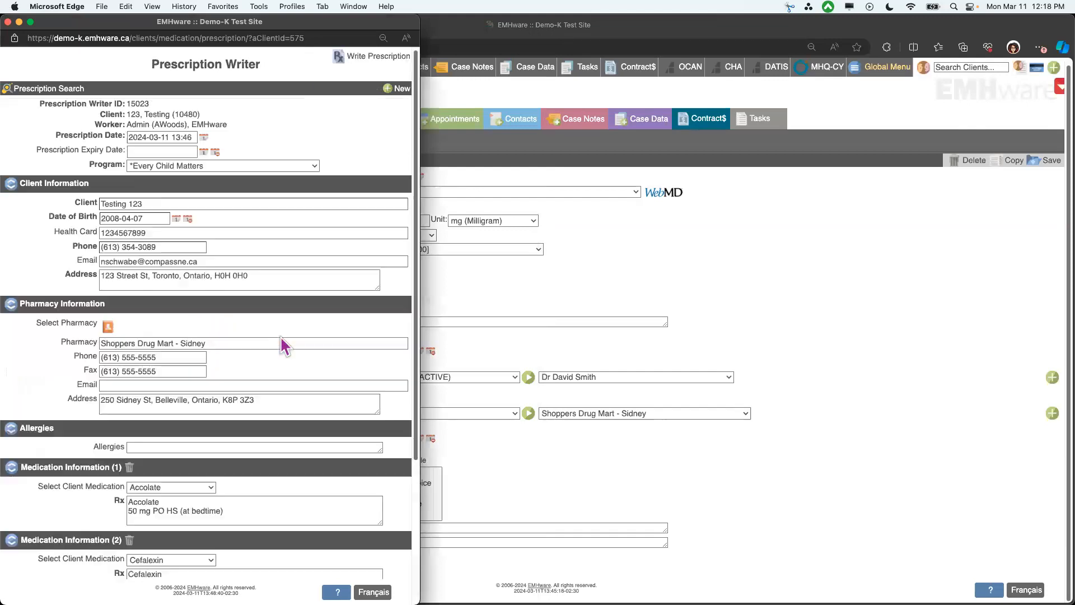
pyautogui.scroll(-5, 128, 264)
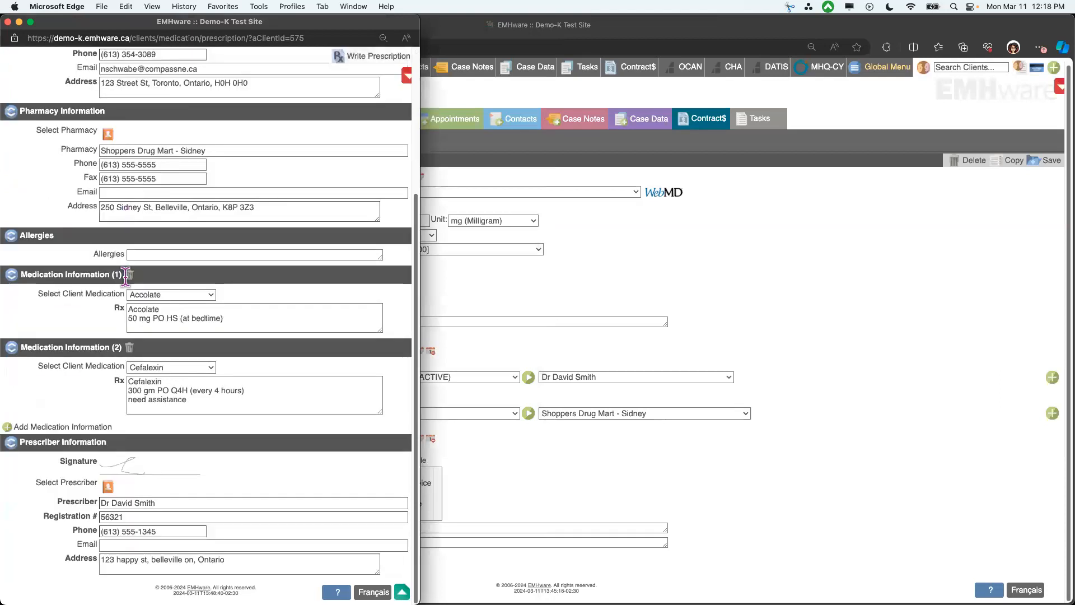
pyautogui.scroll(5, 126, 274)
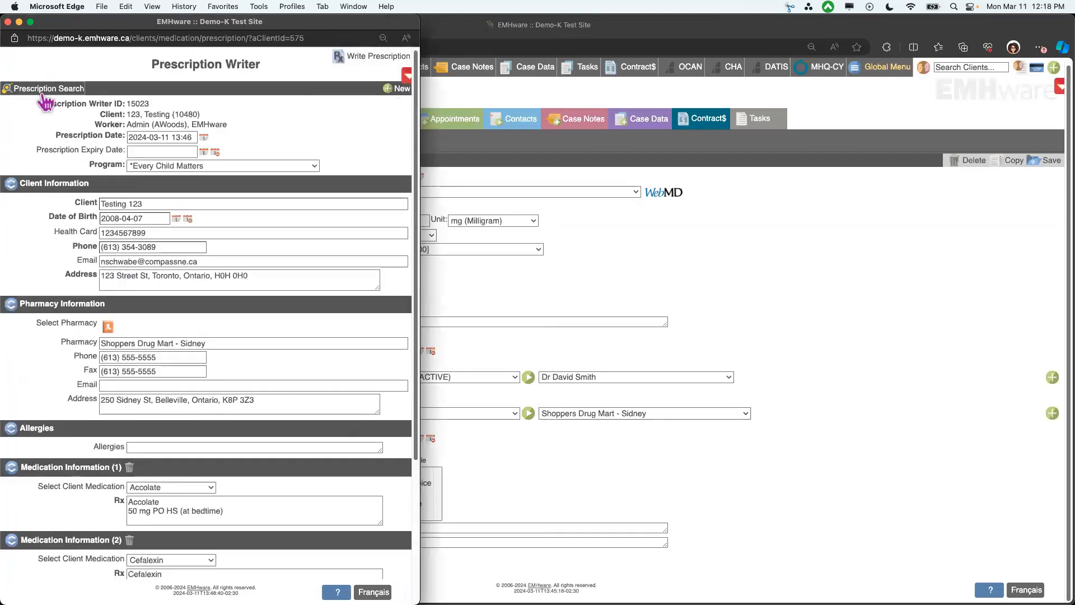
pyautogui.click(43, 90)
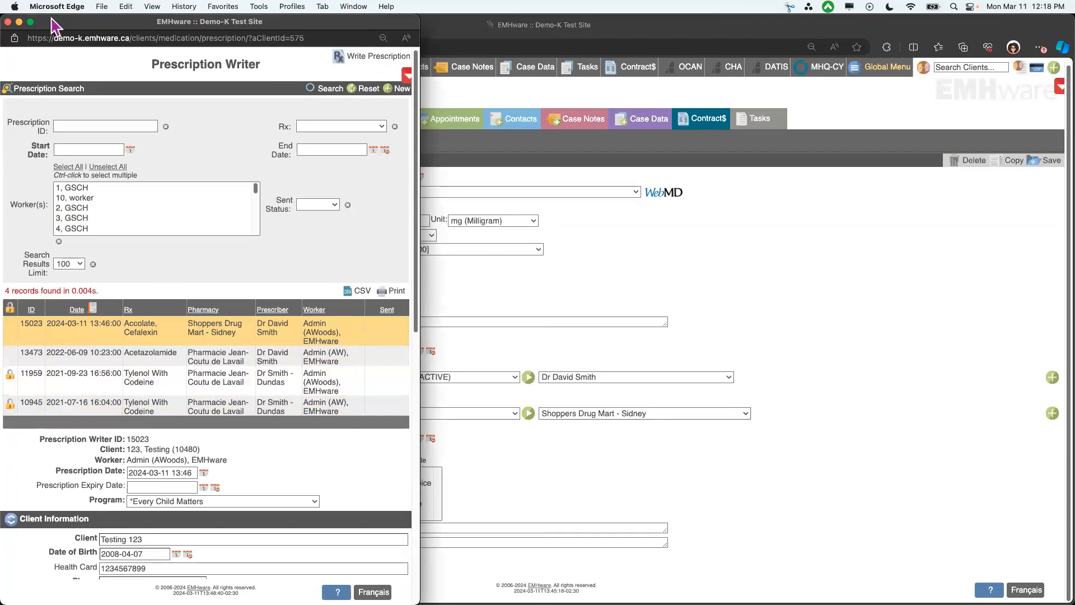
pyautogui.click(8, 22)
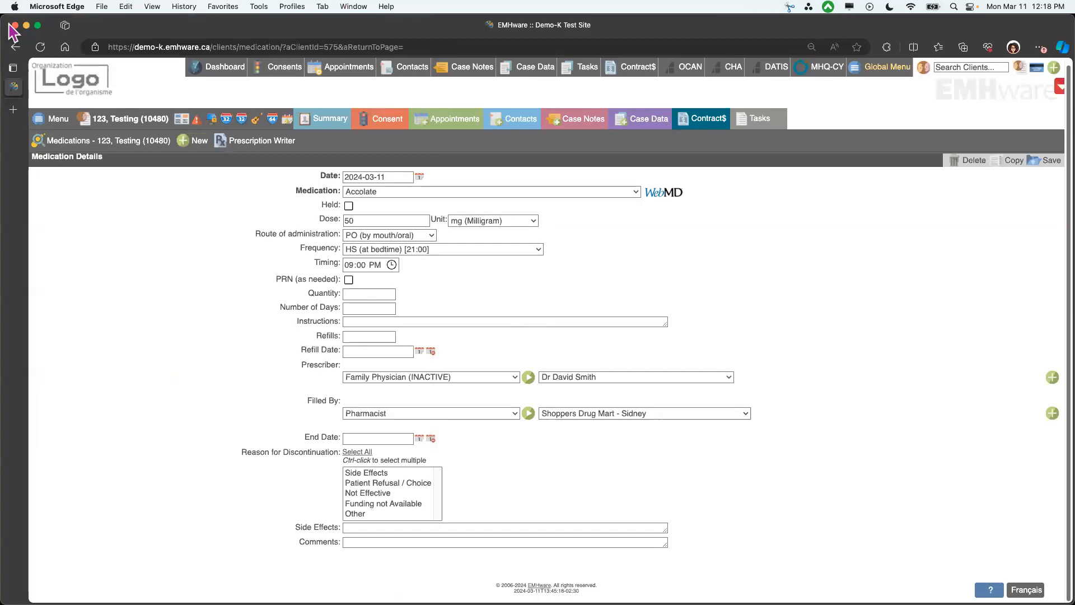